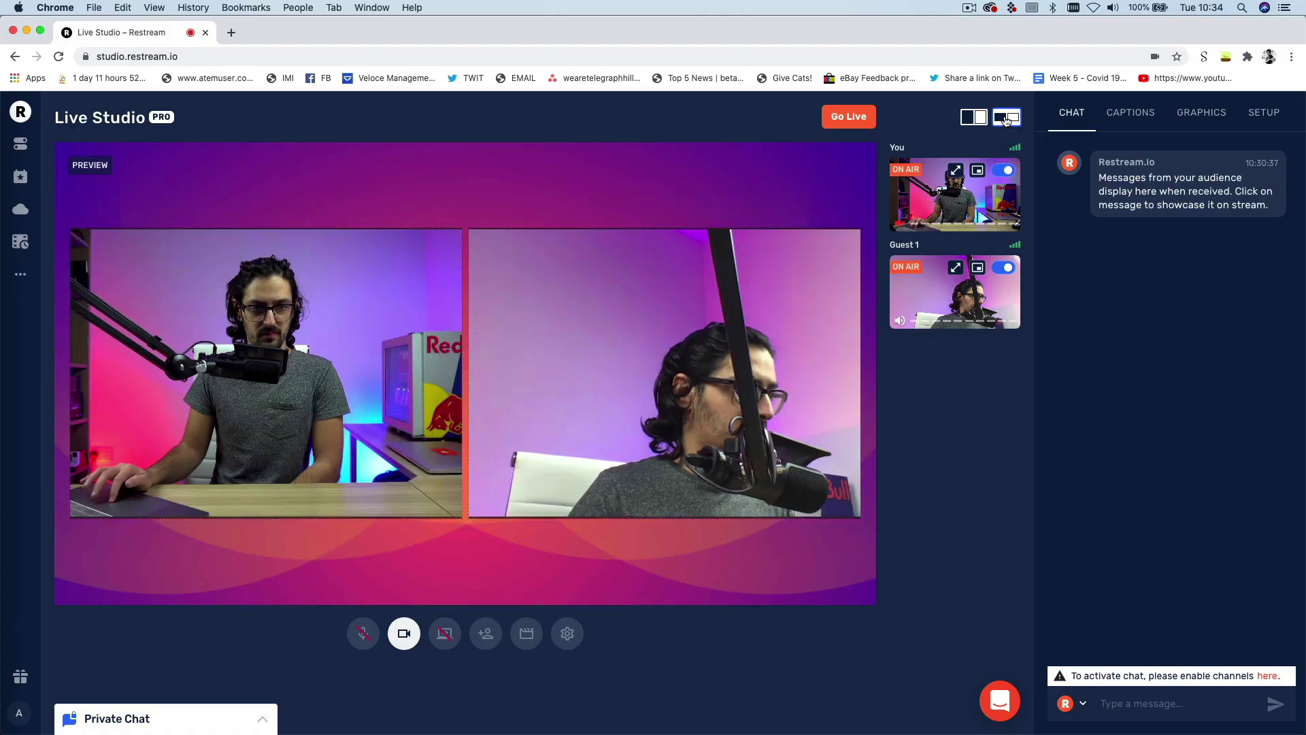
click(1007, 119)
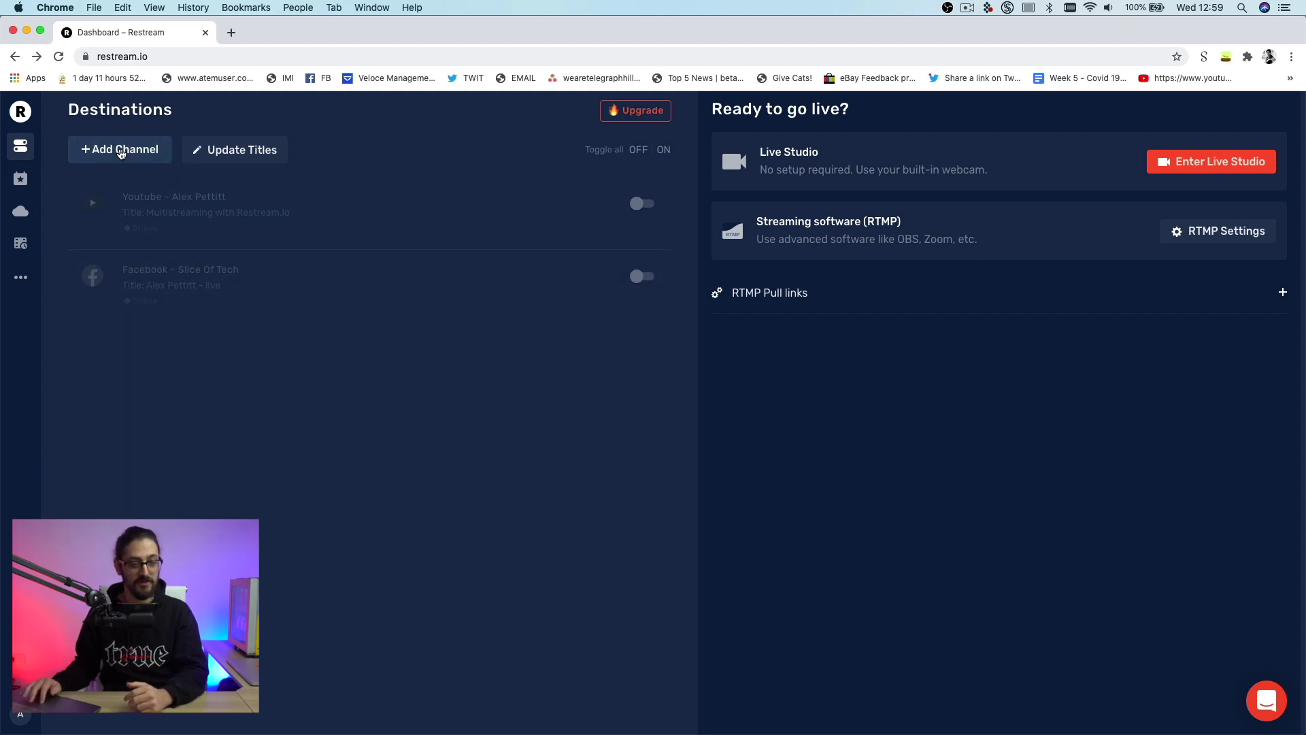
- Look through the streaming services offered for a new channel, and close the list without adding one
click(120, 152)
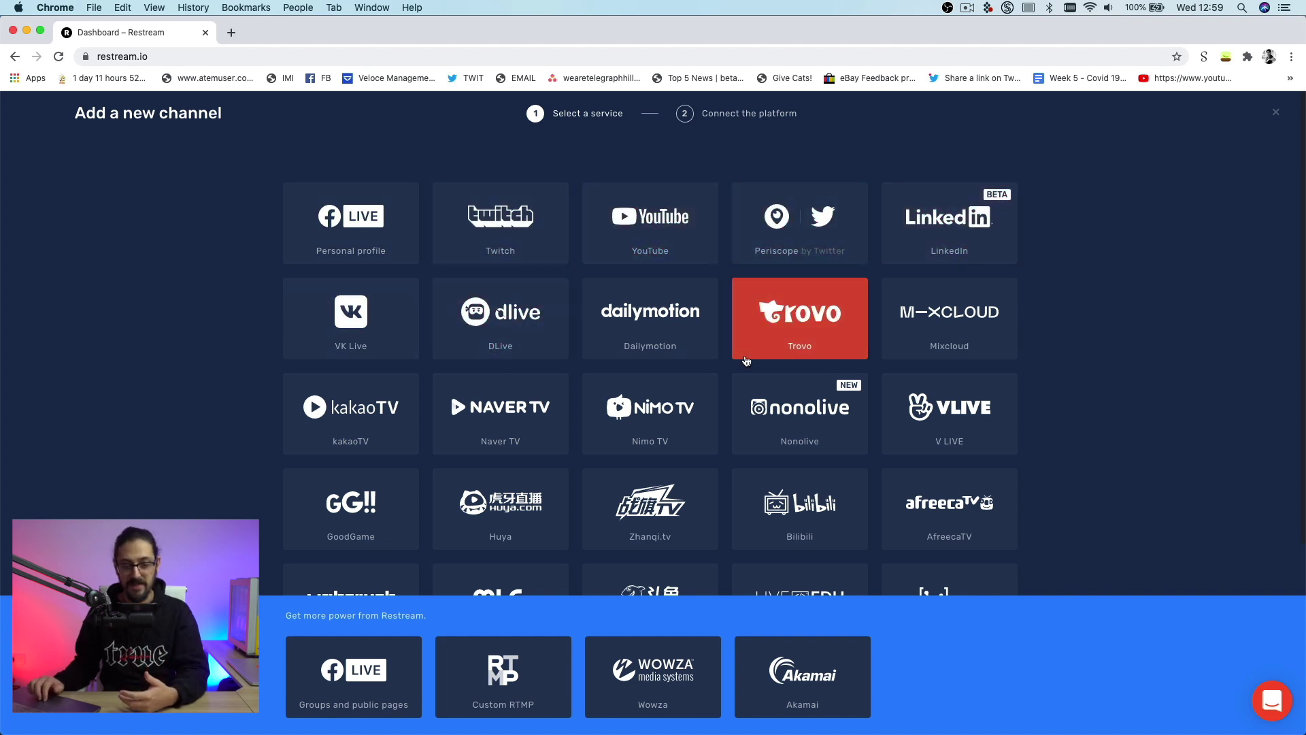
scroll(746, 361, down, 5)
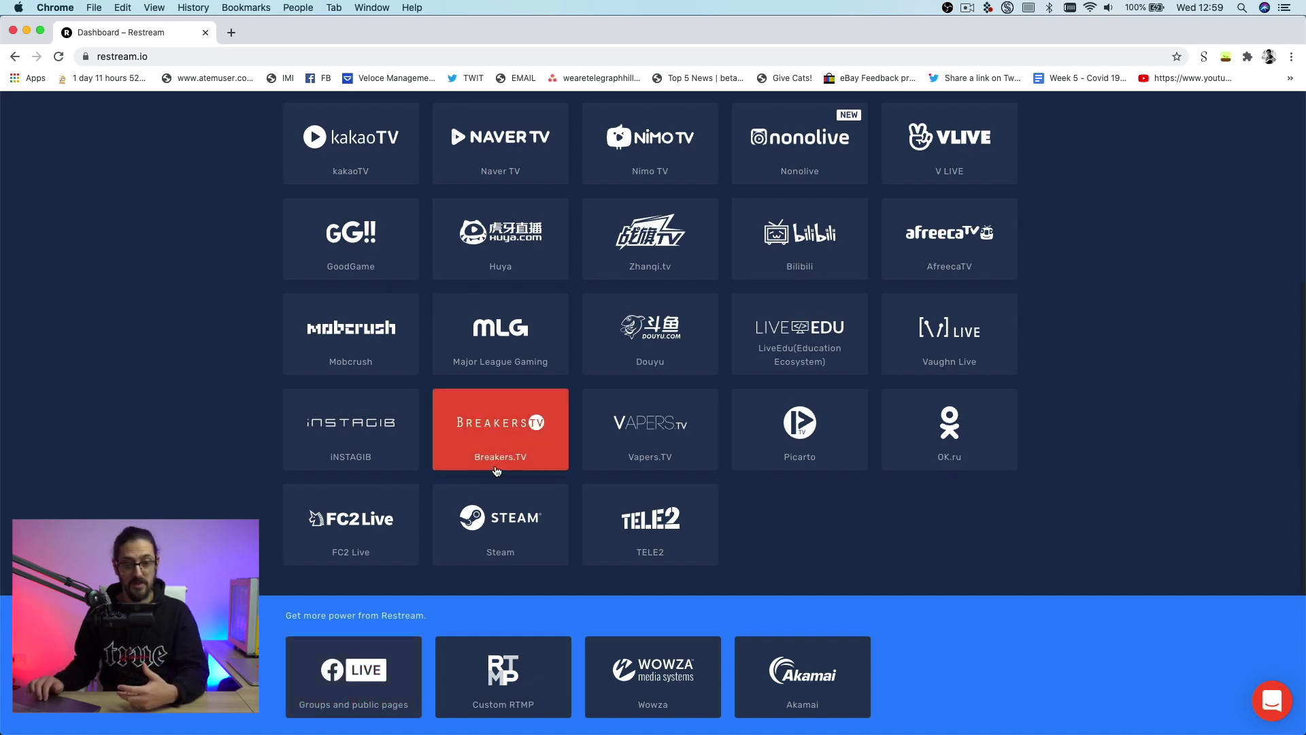
scroll(421, 332, up, 5)
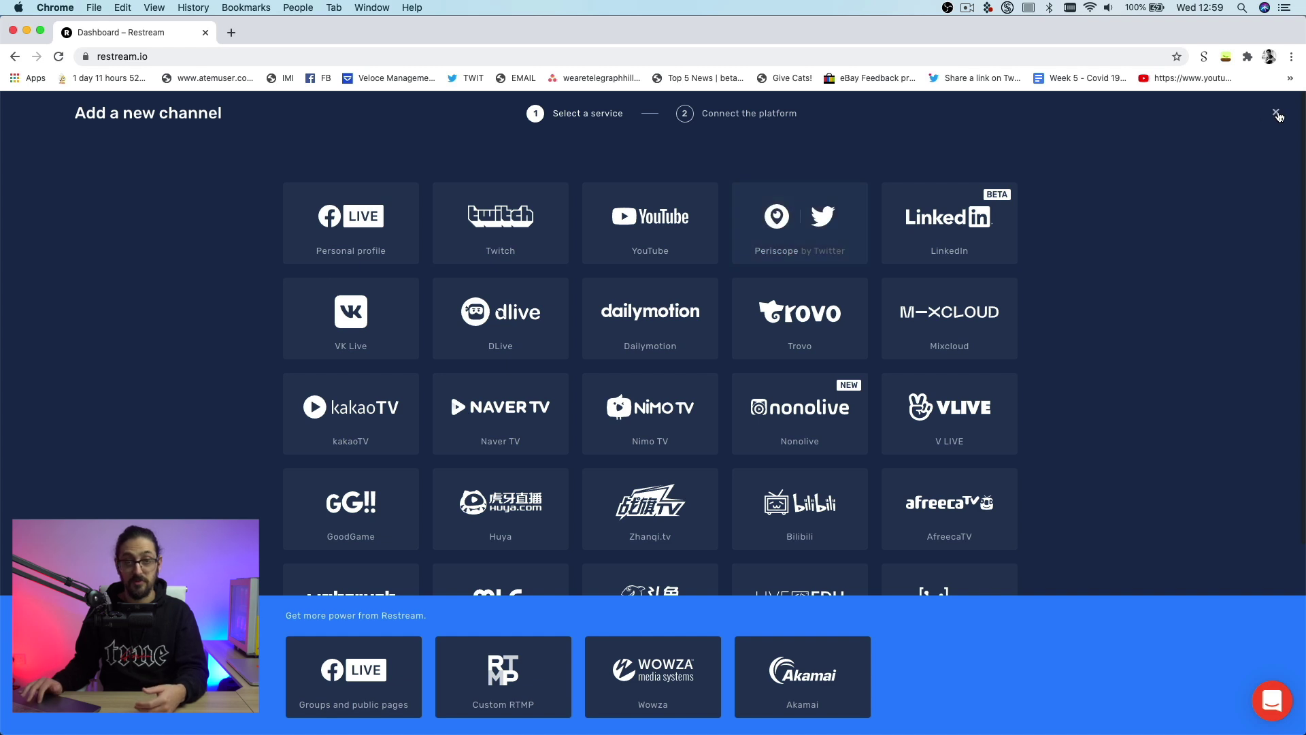
click(1277, 113)
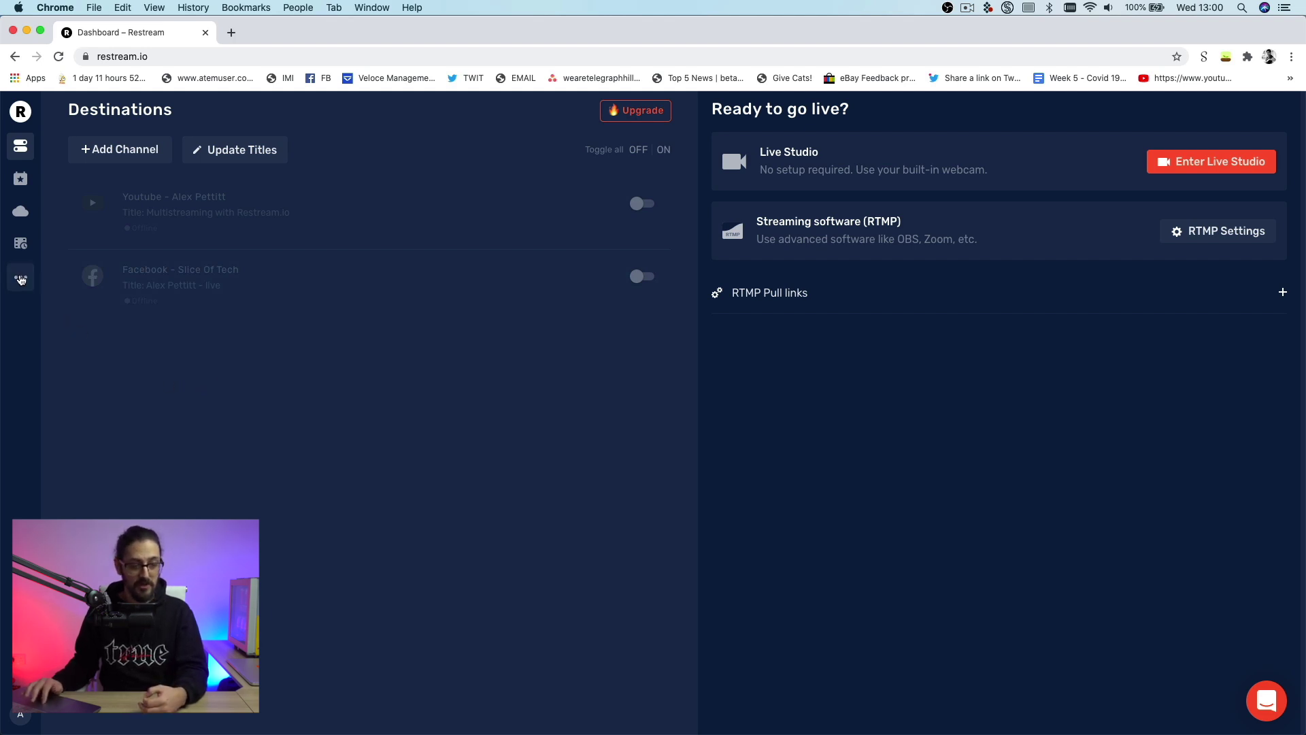
- Open the Restream chat app in the browser and bring up its Embed in stream settings
click(21, 281)
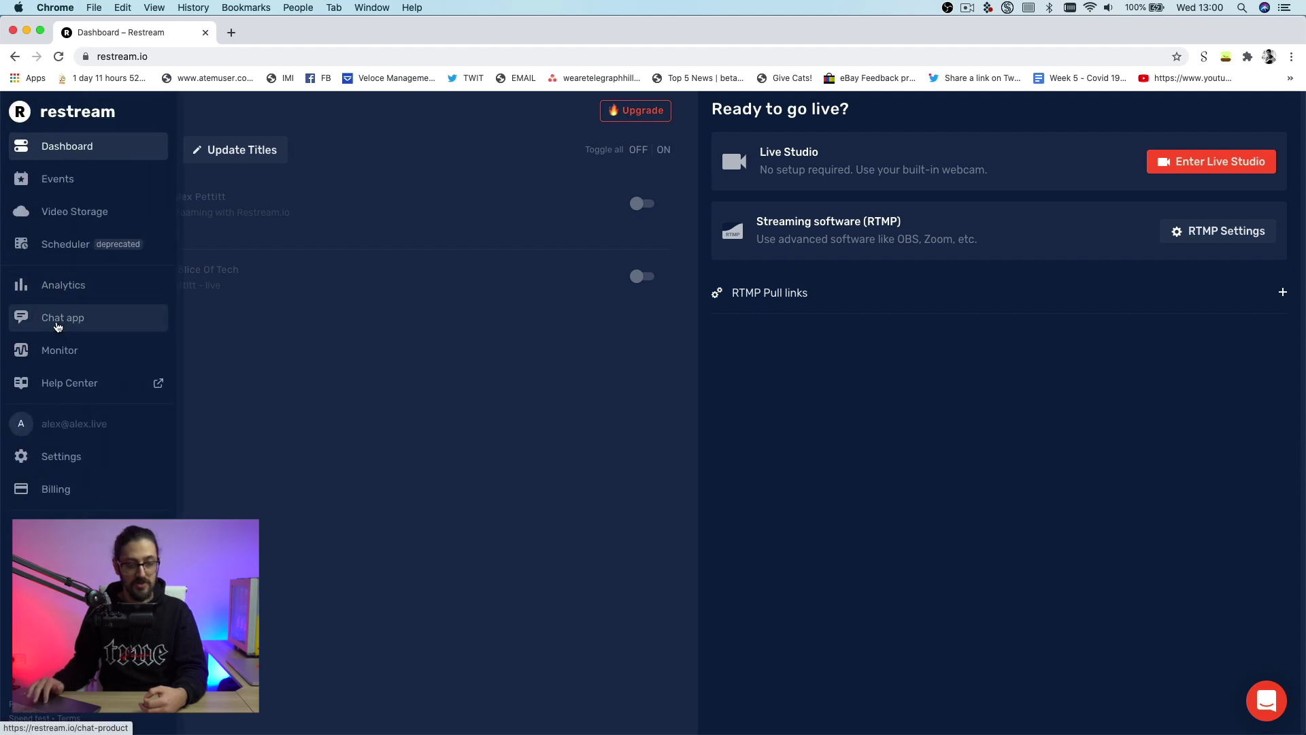
click(68, 324)
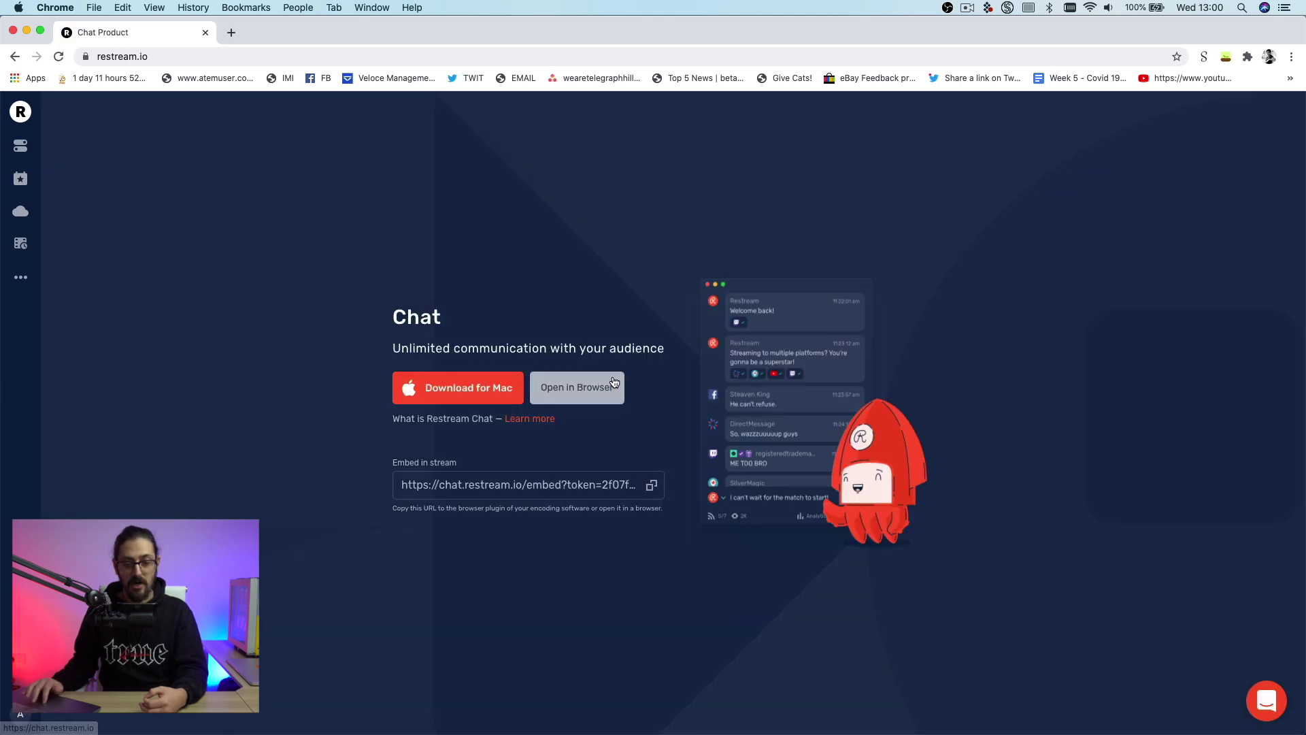
click(608, 396)
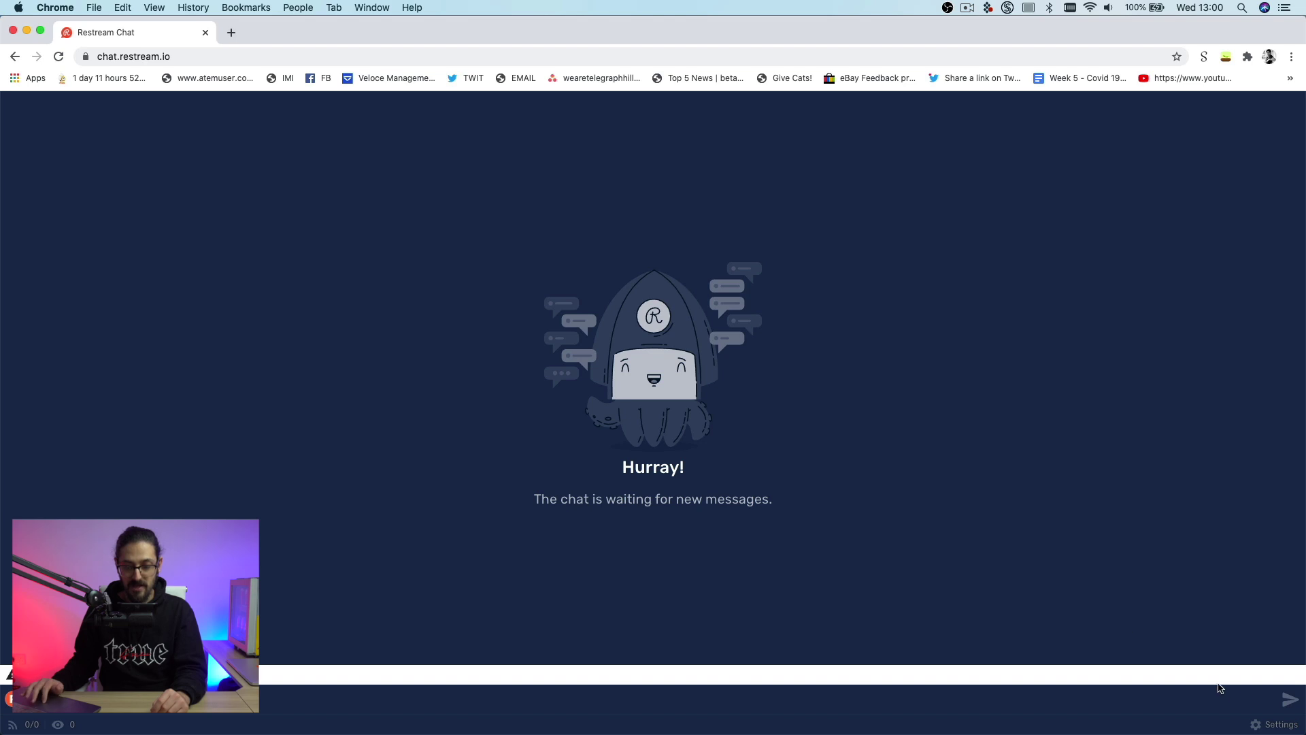
click(1262, 726)
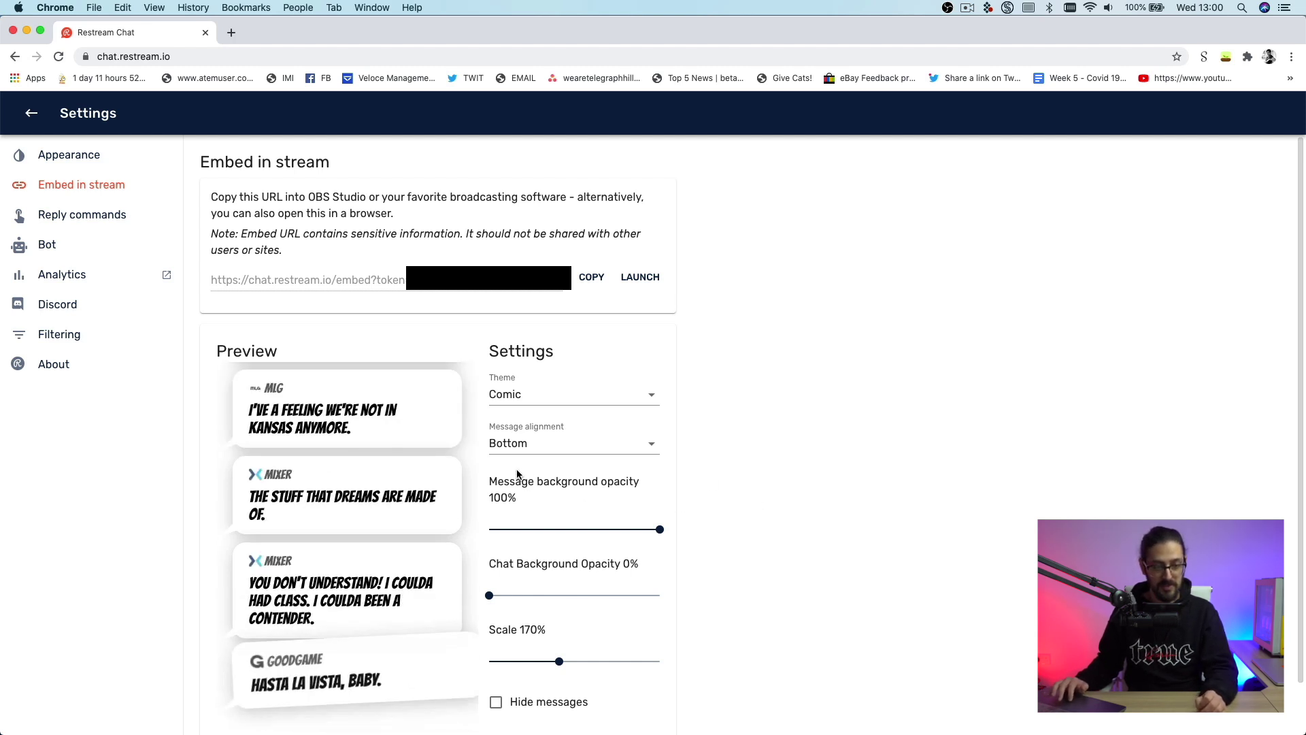
- Try out the Lol Boxed, R6 Boxed and Bo4 Boxed themes for the embedded chat
click(582, 397)
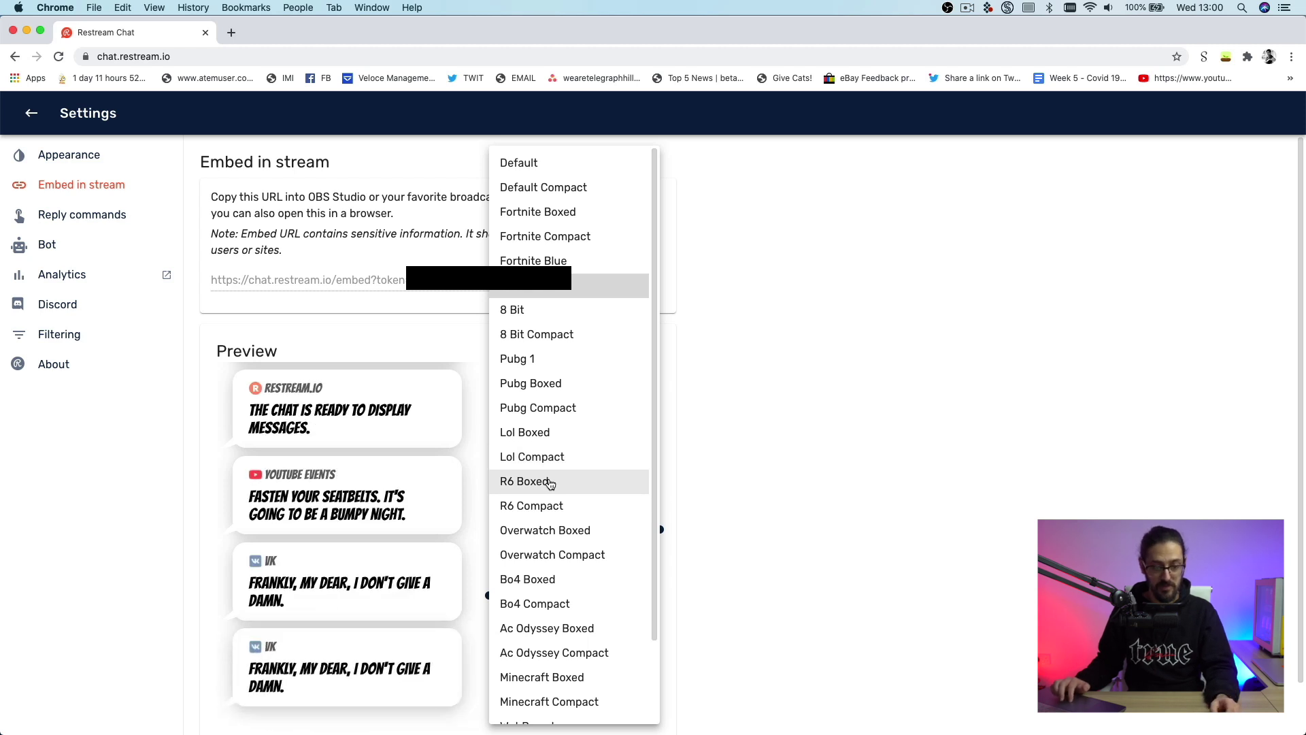
click(542, 435)
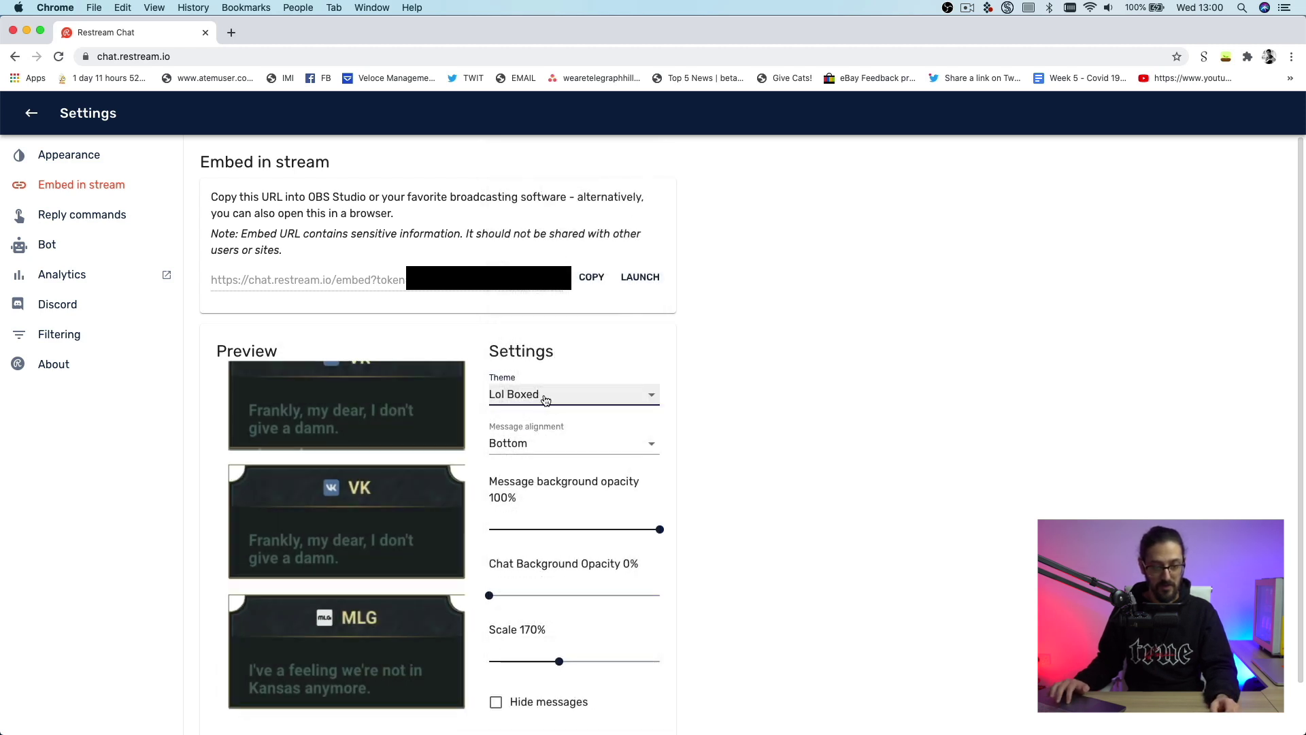
click(546, 398)
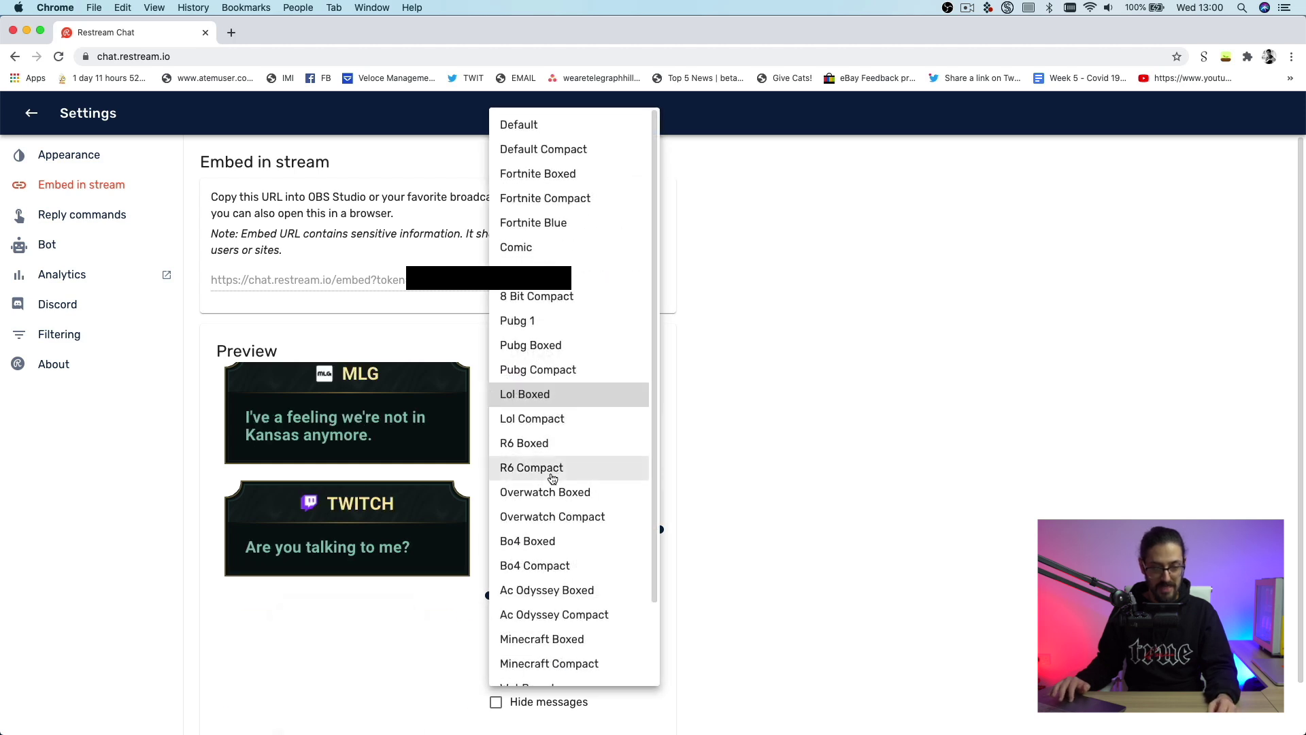
click(545, 443)
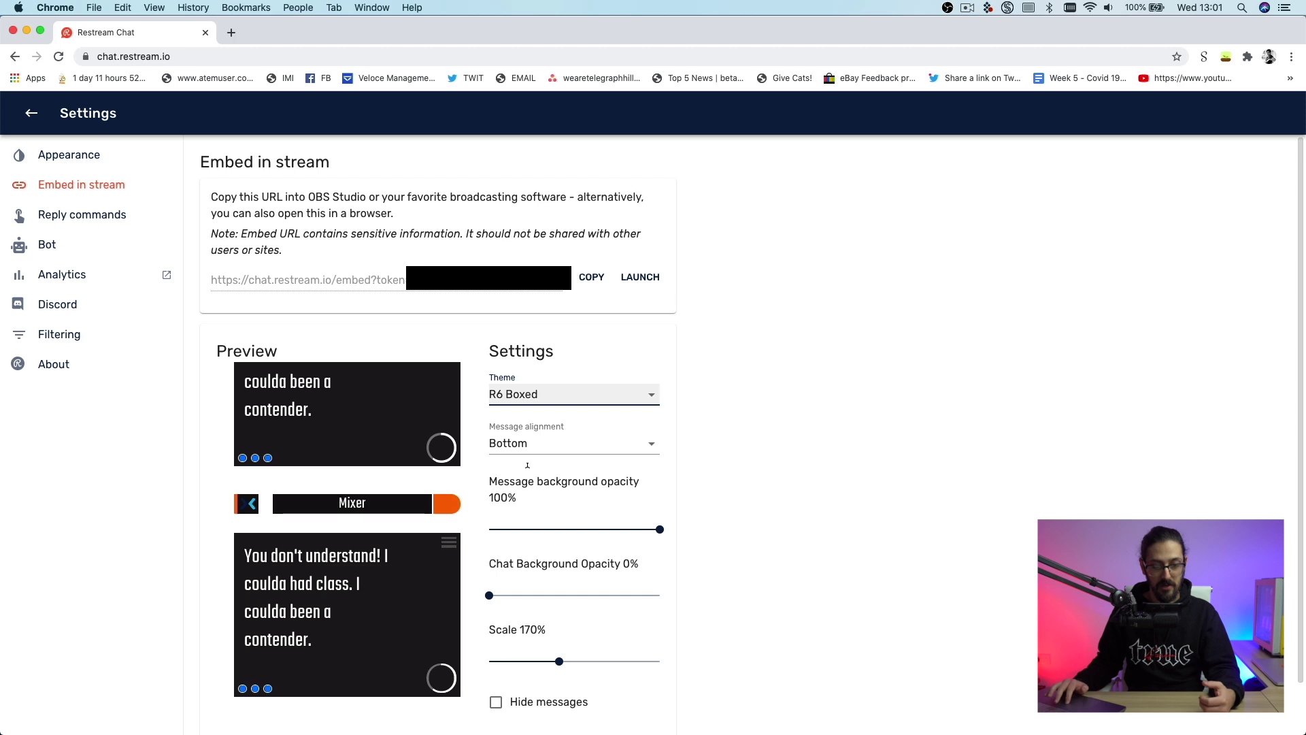
click(528, 399)
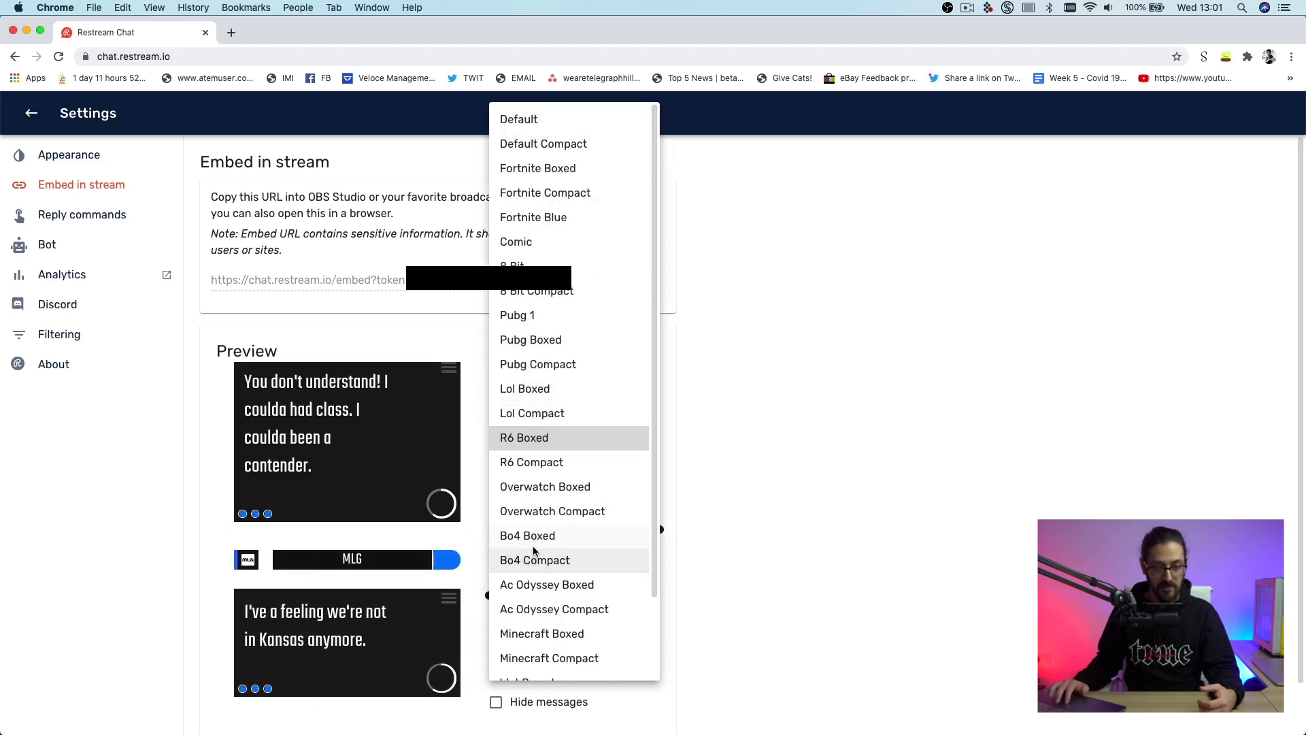
click(533, 546)
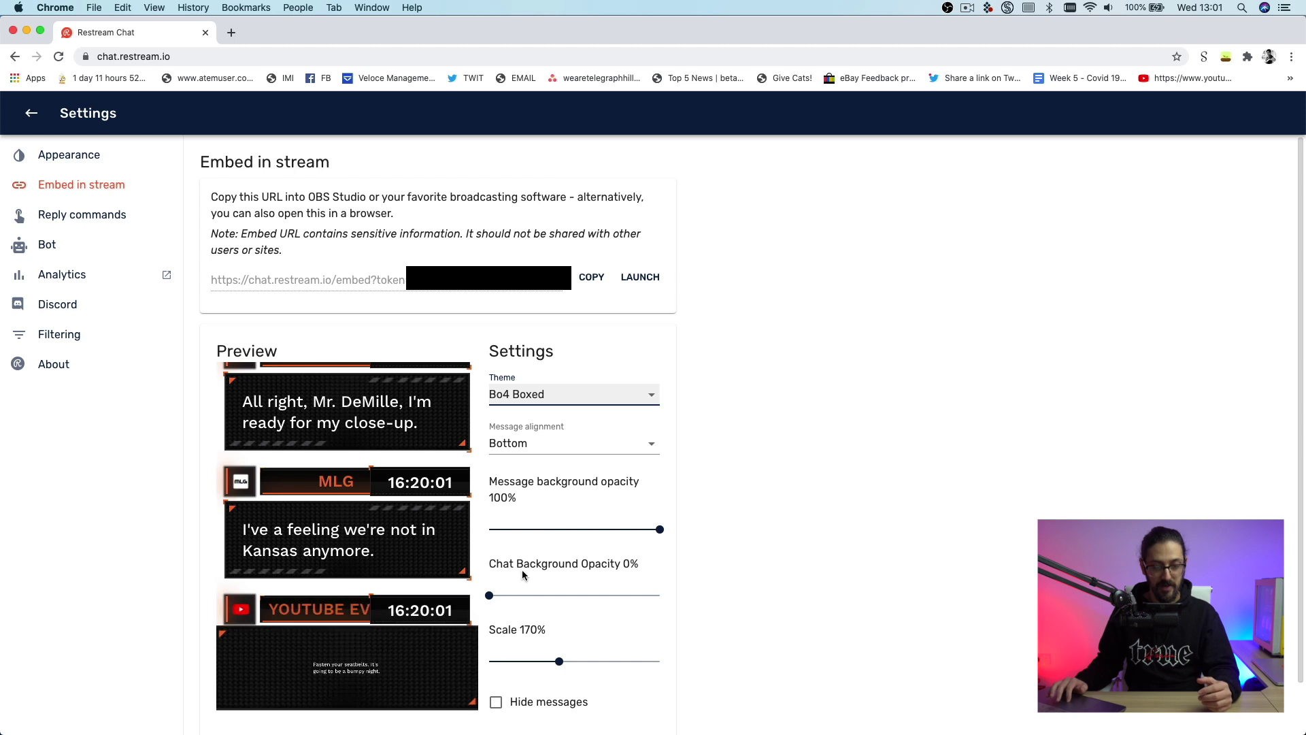
- Check the scale and message alignment options of the embedded chat
drag(558, 660, 567, 633)
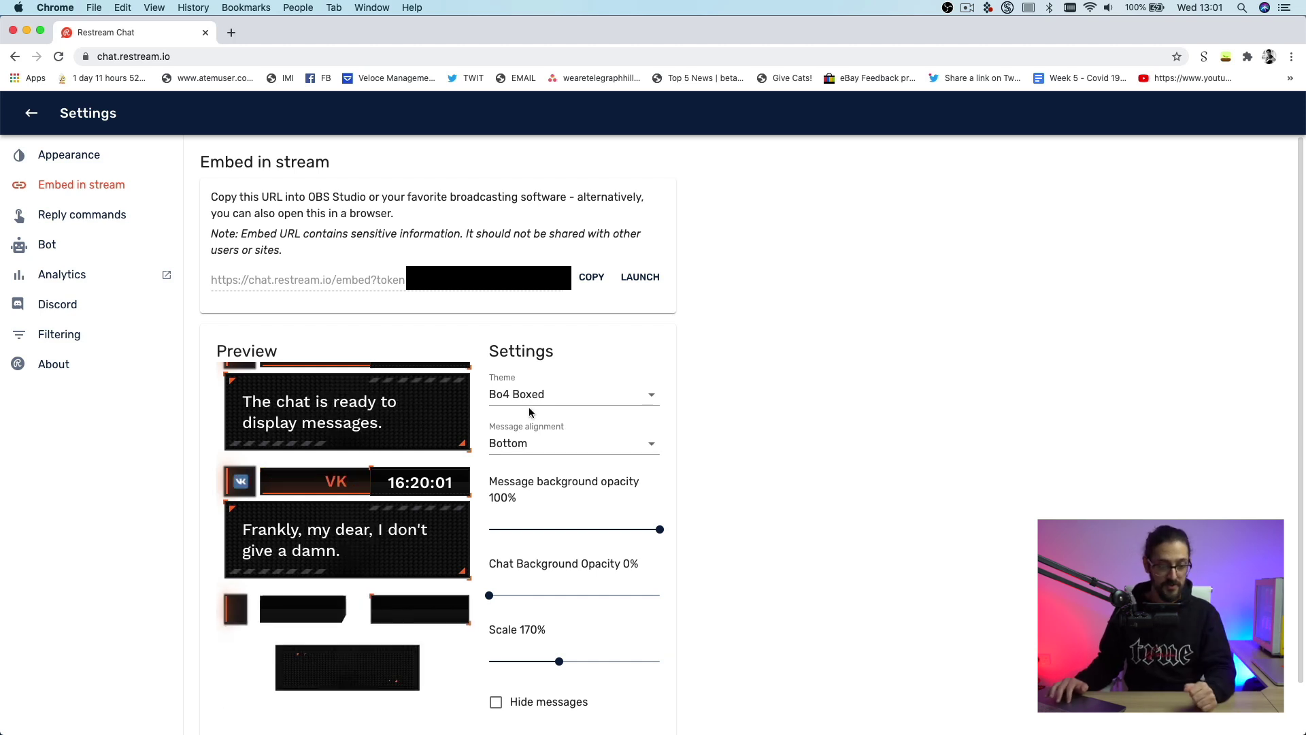
click(519, 452)
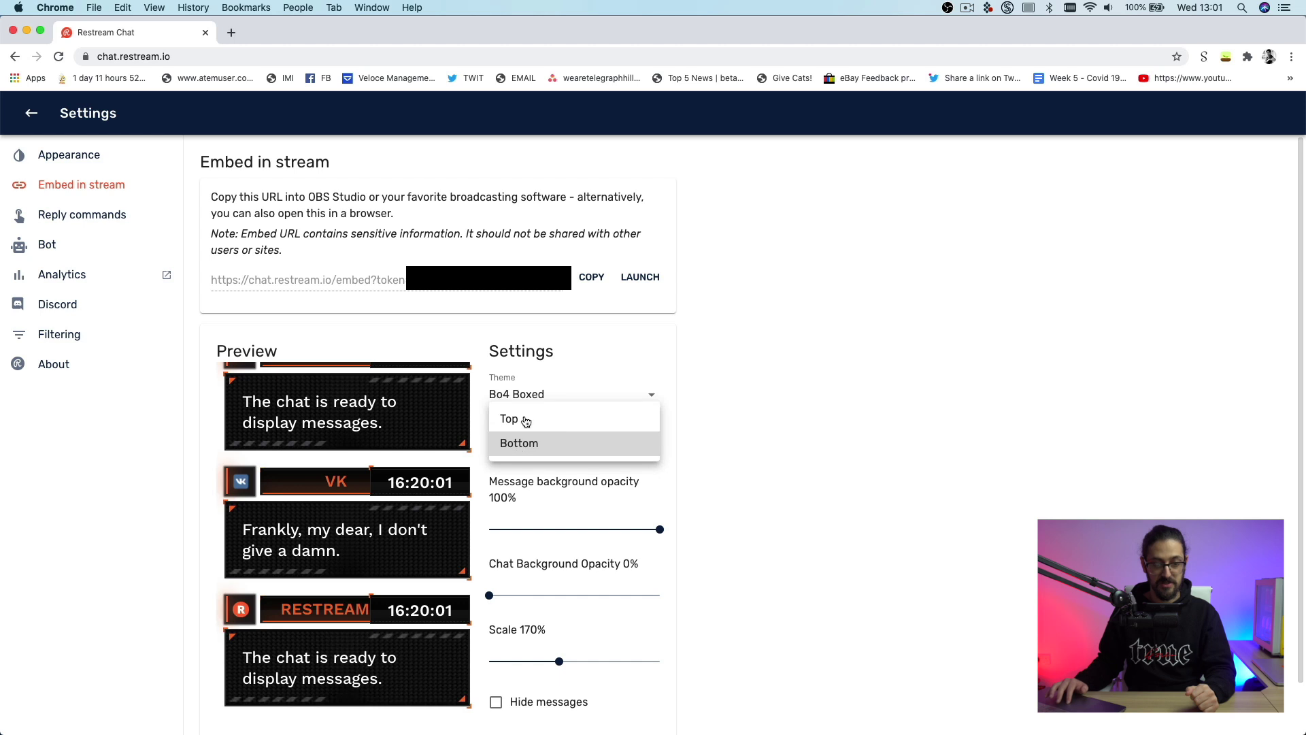
click(736, 423)
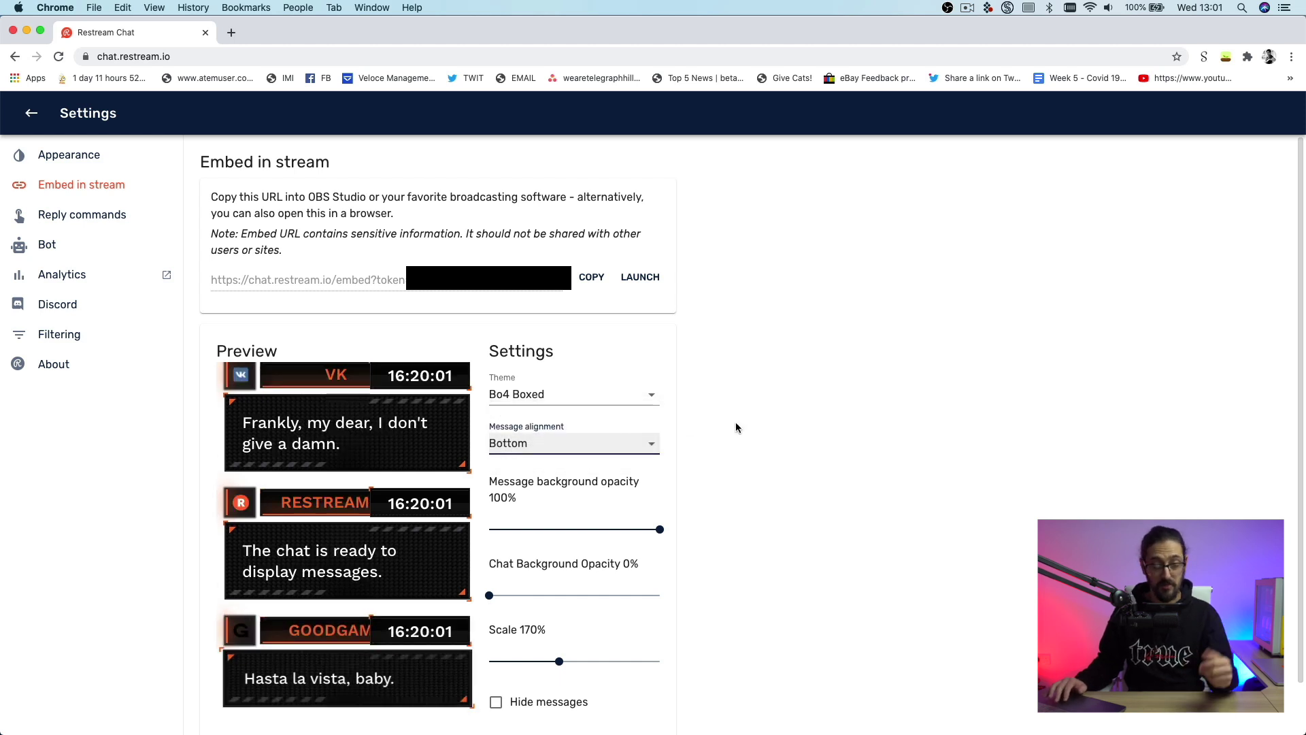
- Set the embedded chat theme to Comic and copy the chat's embed URL
click(547, 401)
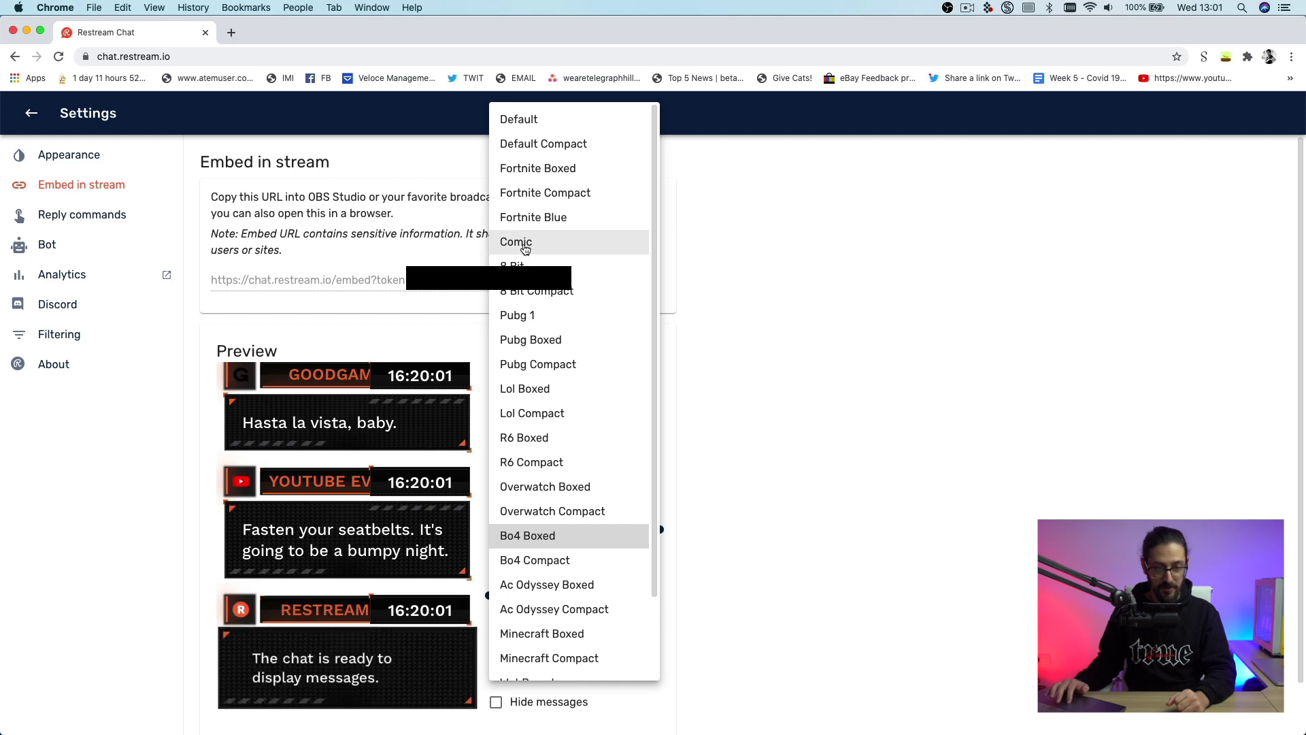
click(550, 249)
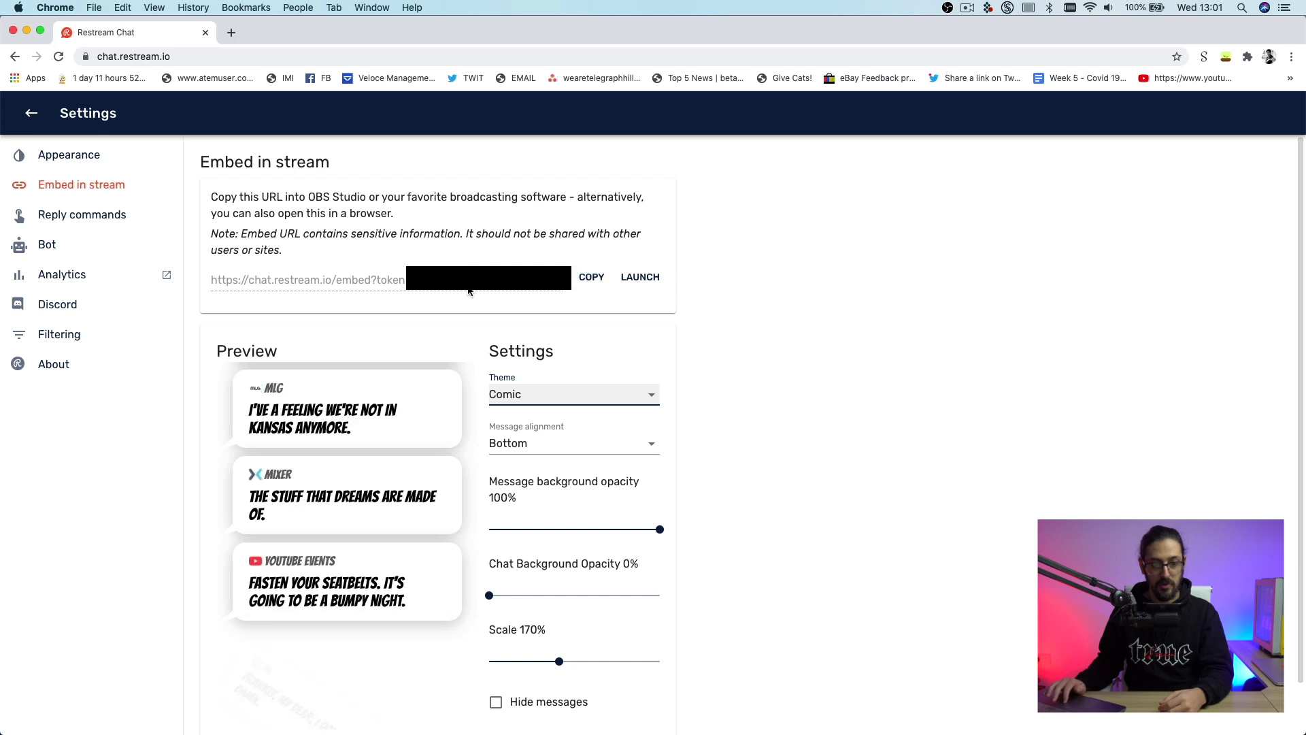
click(589, 278)
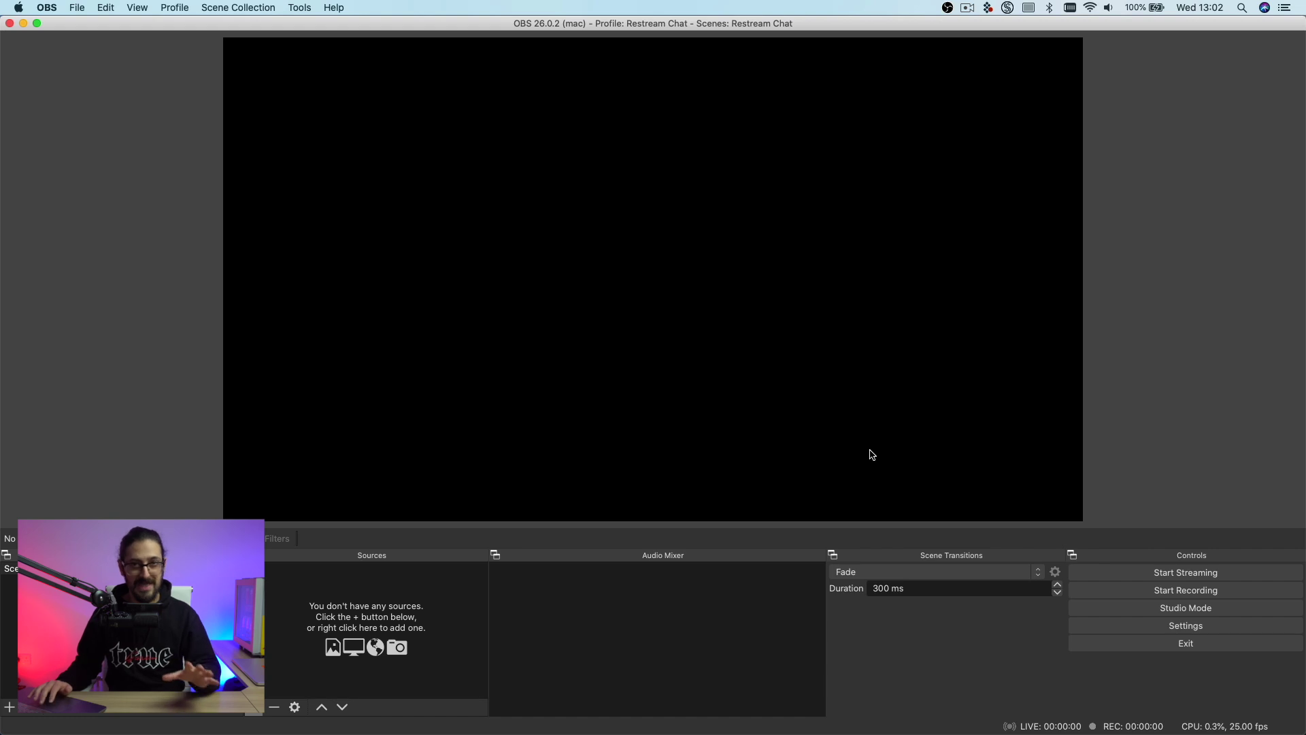
- Switch to OBS and set the common FPS value to 25 PAL in the video settings
click(1132, 627)
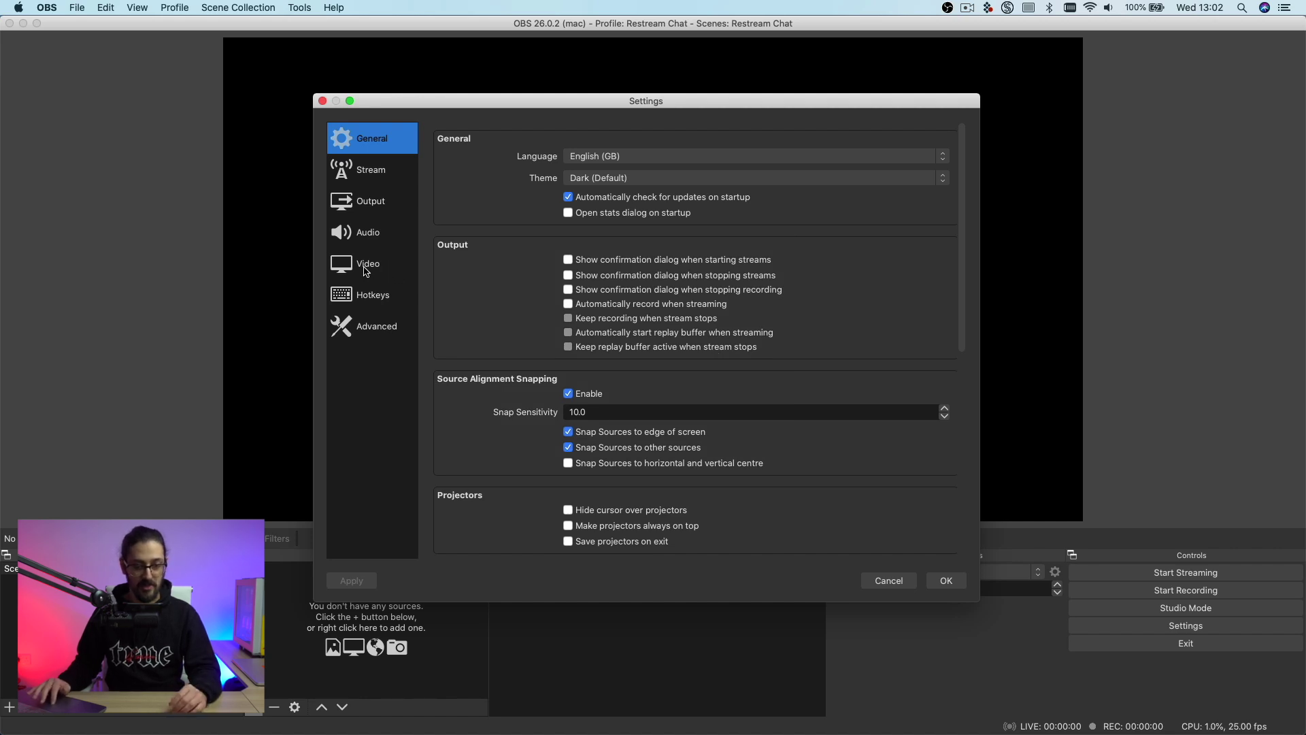
click(360, 266)
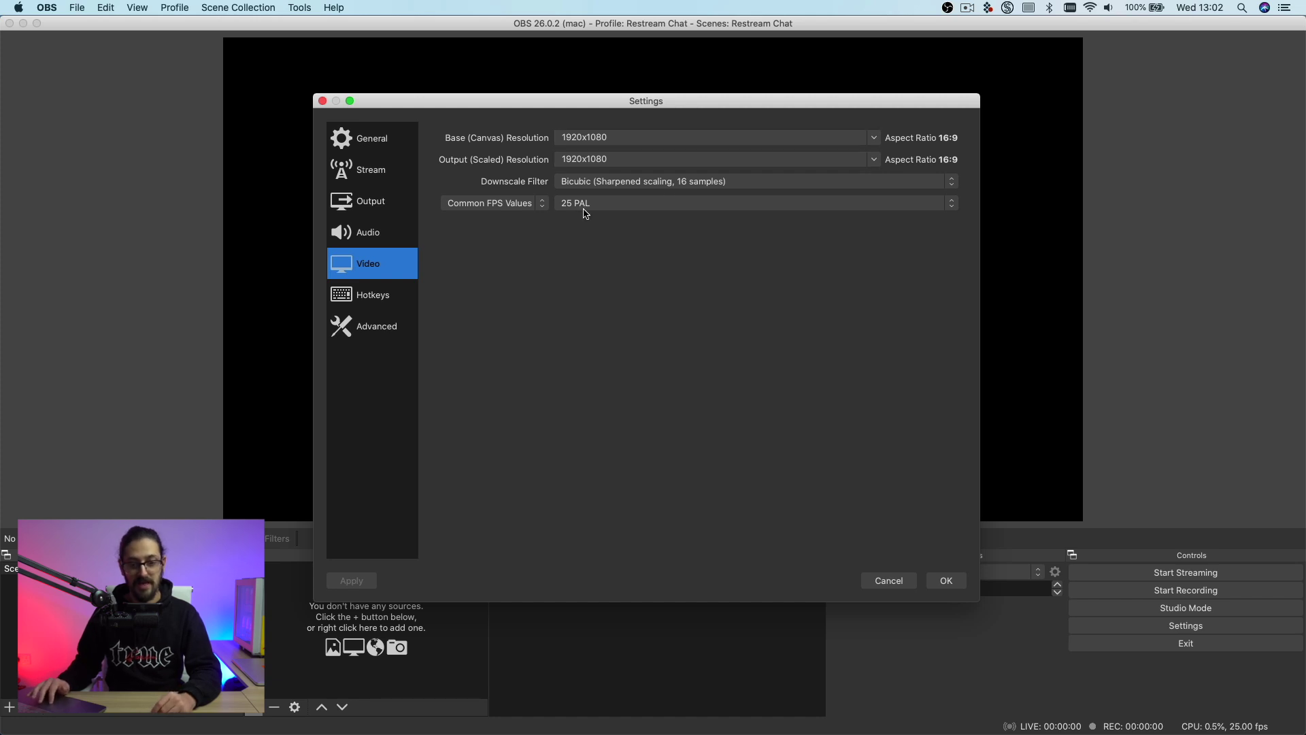
click(594, 205)
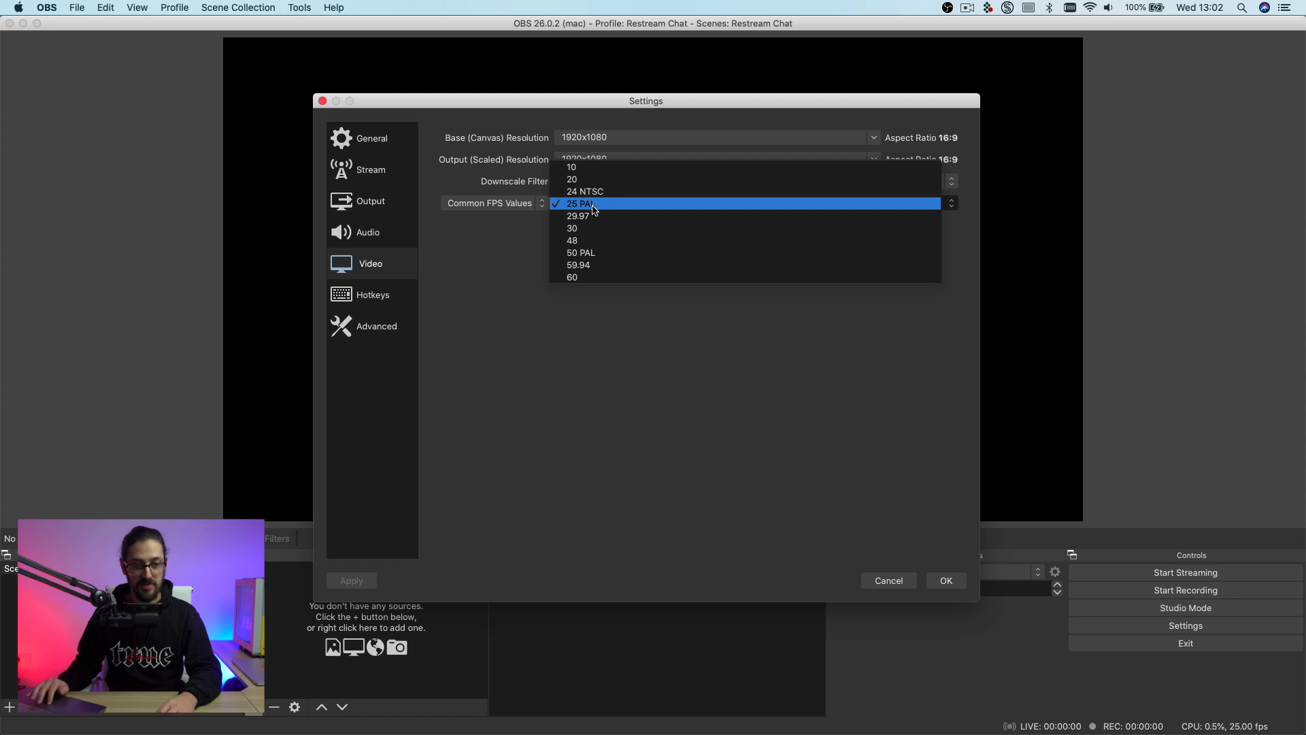
click(593, 205)
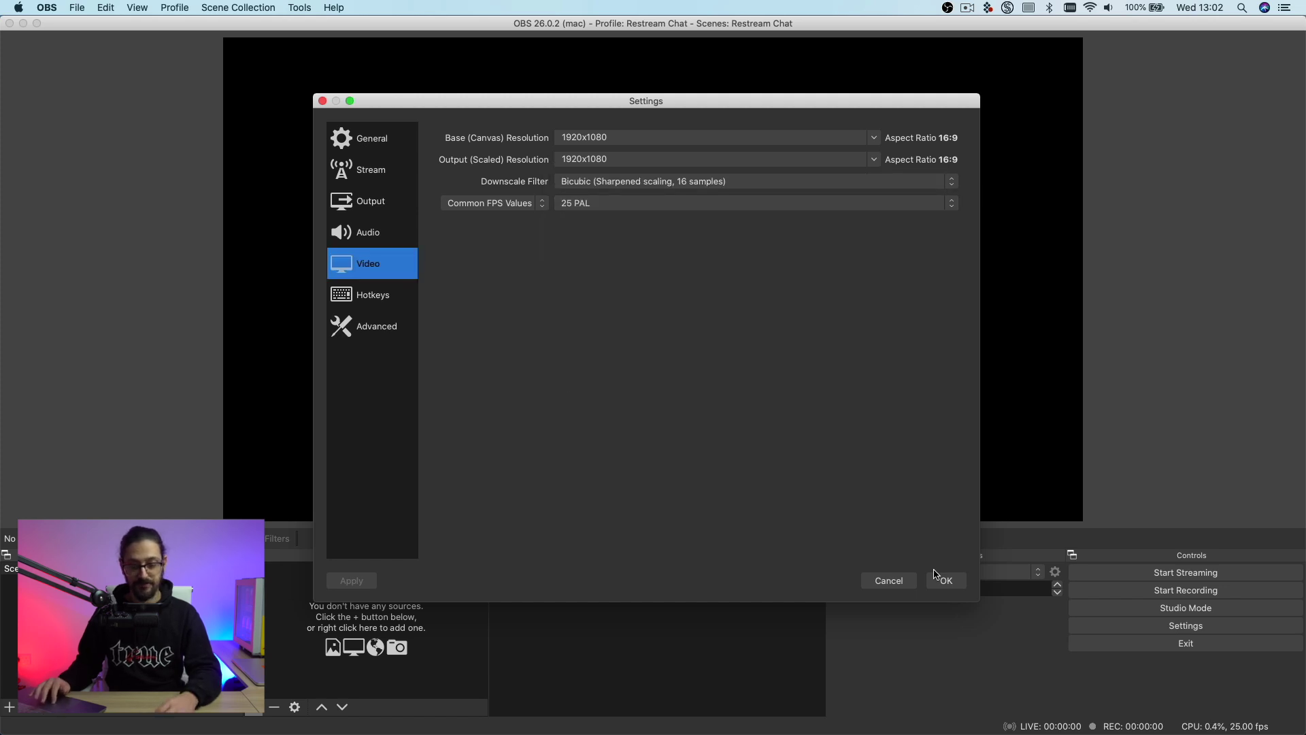
click(948, 581)
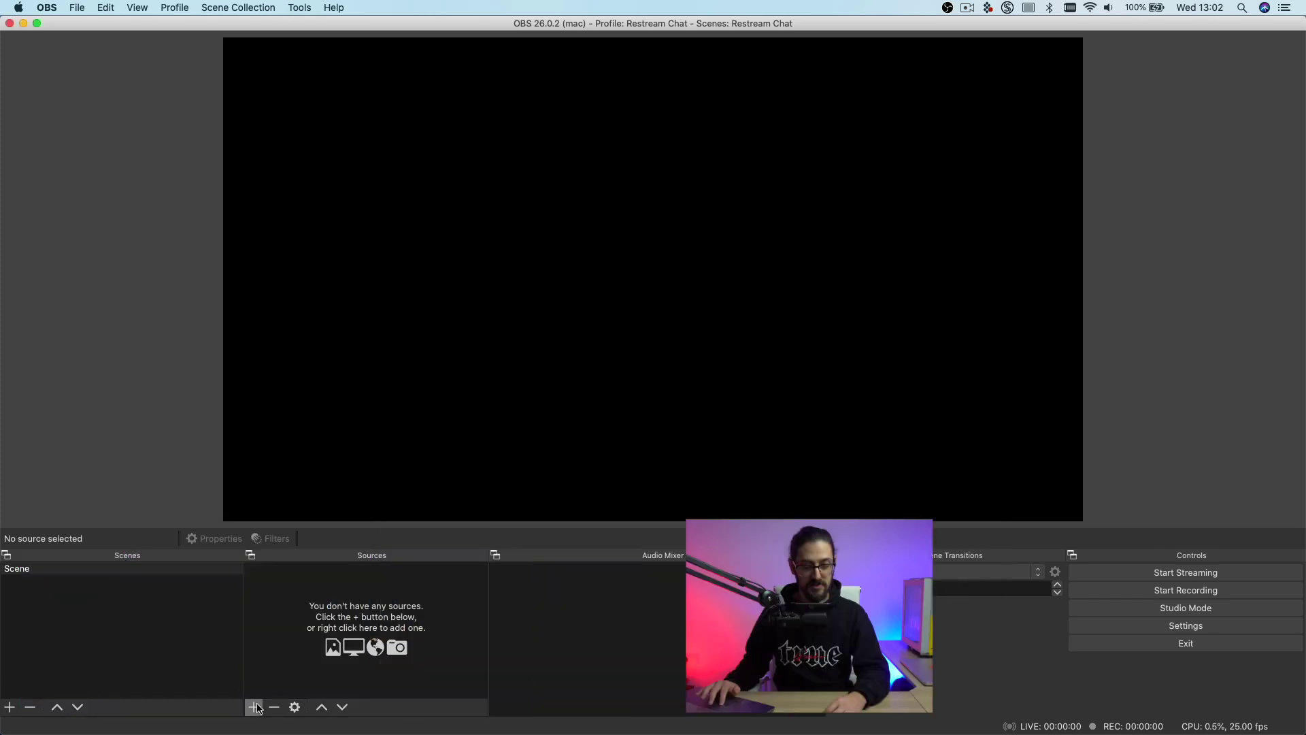
- Add a video capture device source named ATEM to the scene, using Blackmagic Design #2 as its device
click(253, 706)
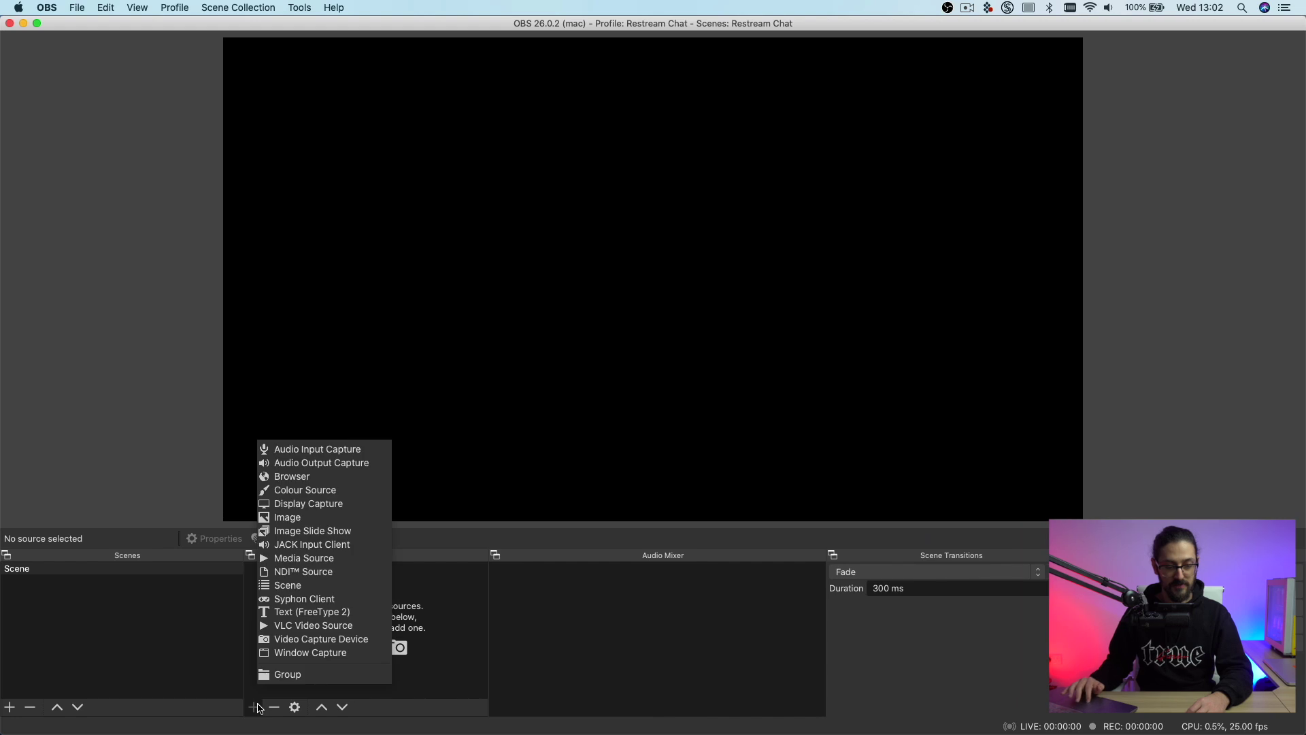
click(307, 639)
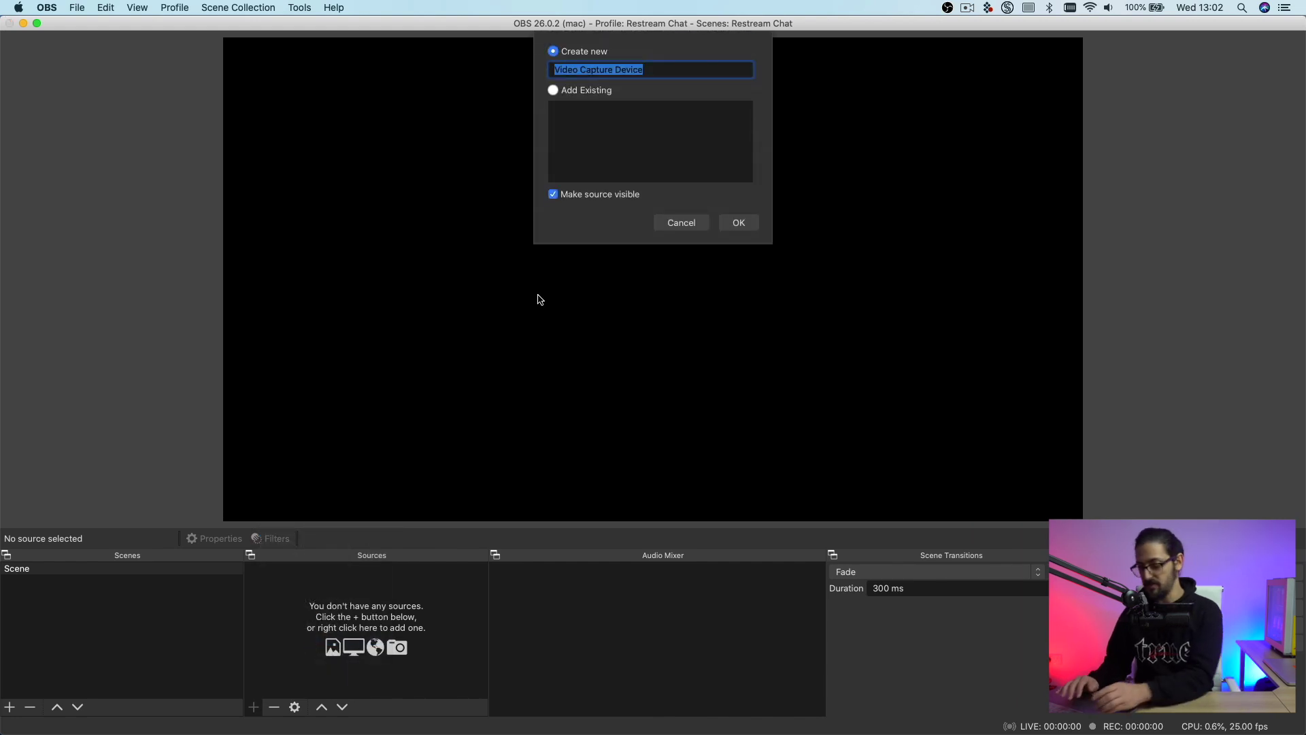
text(ATEM)
key(Return)
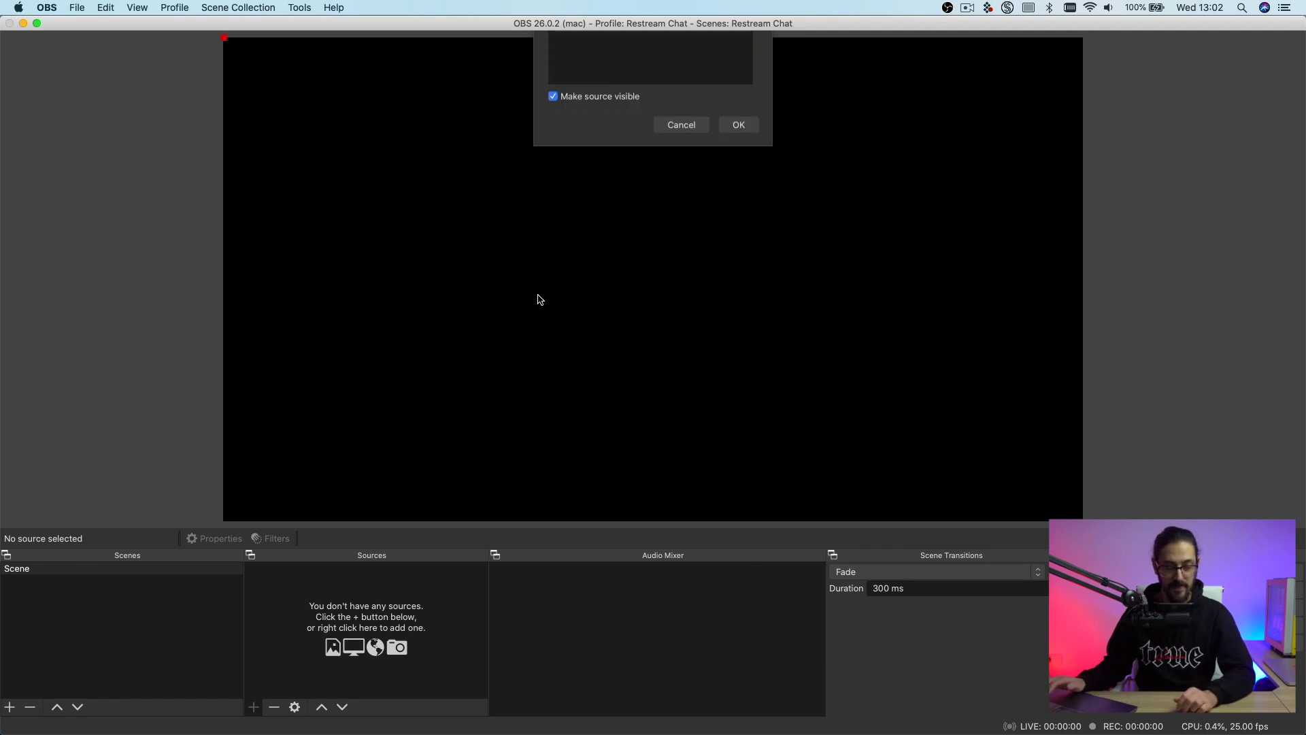
click(505, 423)
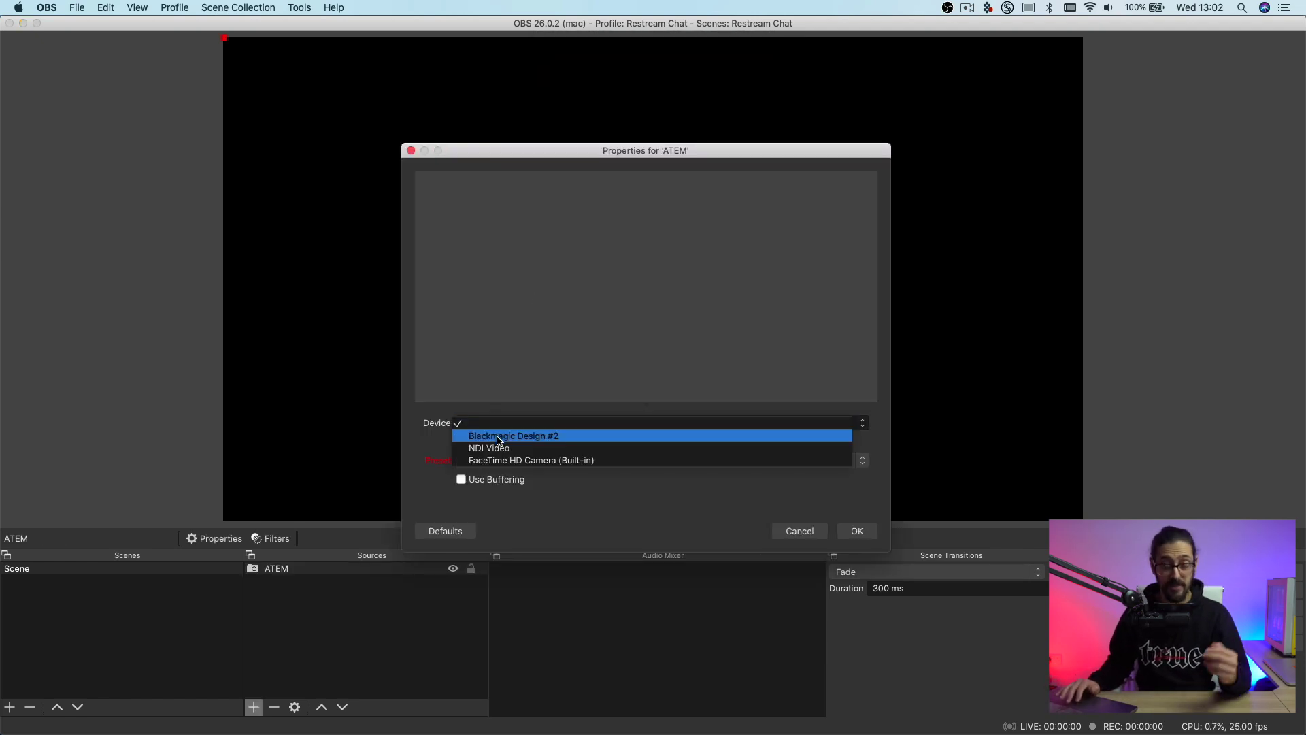
click(500, 436)
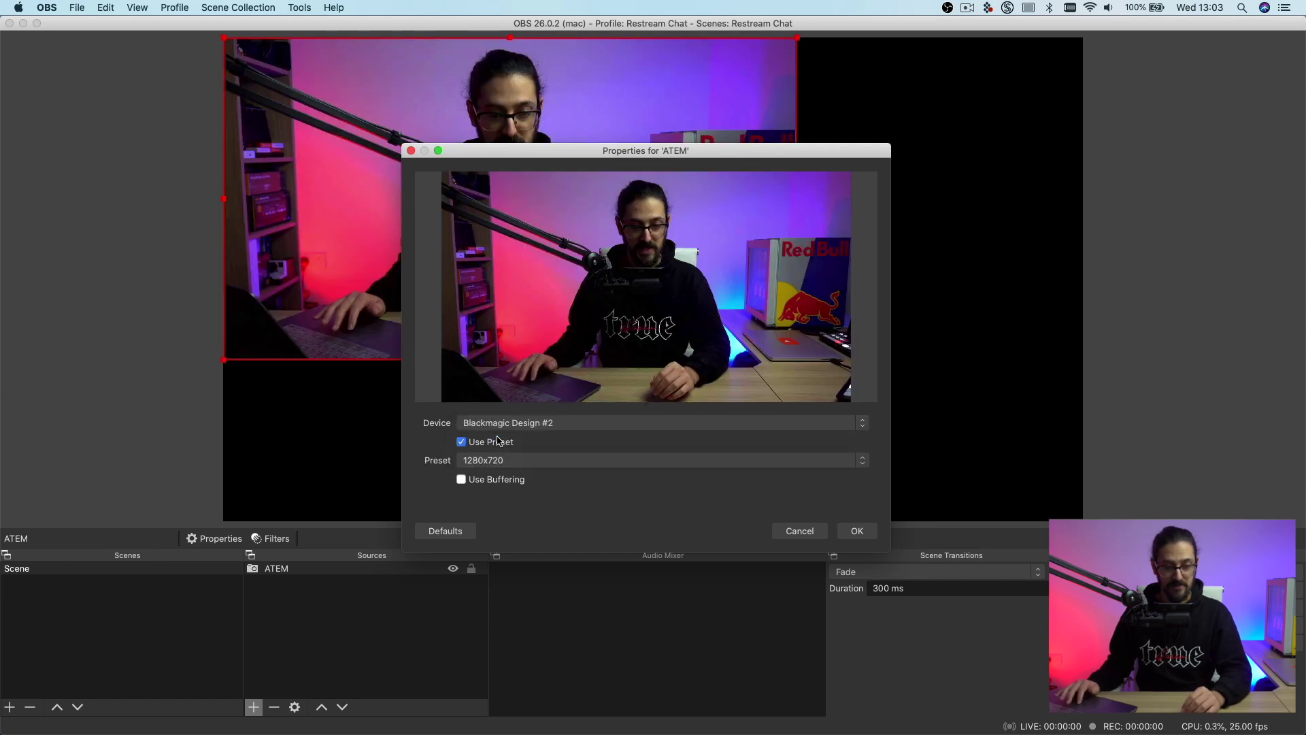
- Turn off the ATEM source's preset, set its resolution to 1920x1080 and frame rate to 25, and apply the properties
click(462, 442)
click(496, 459)
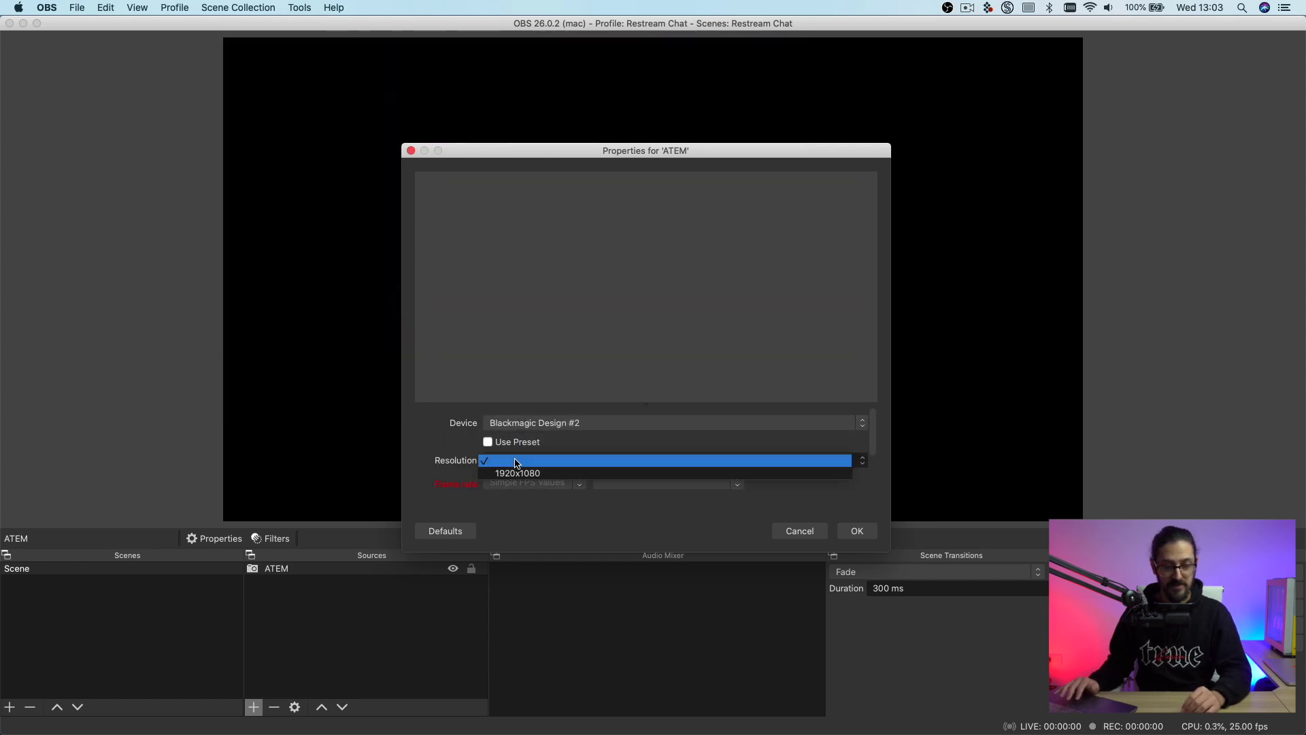
click(513, 474)
click(616, 483)
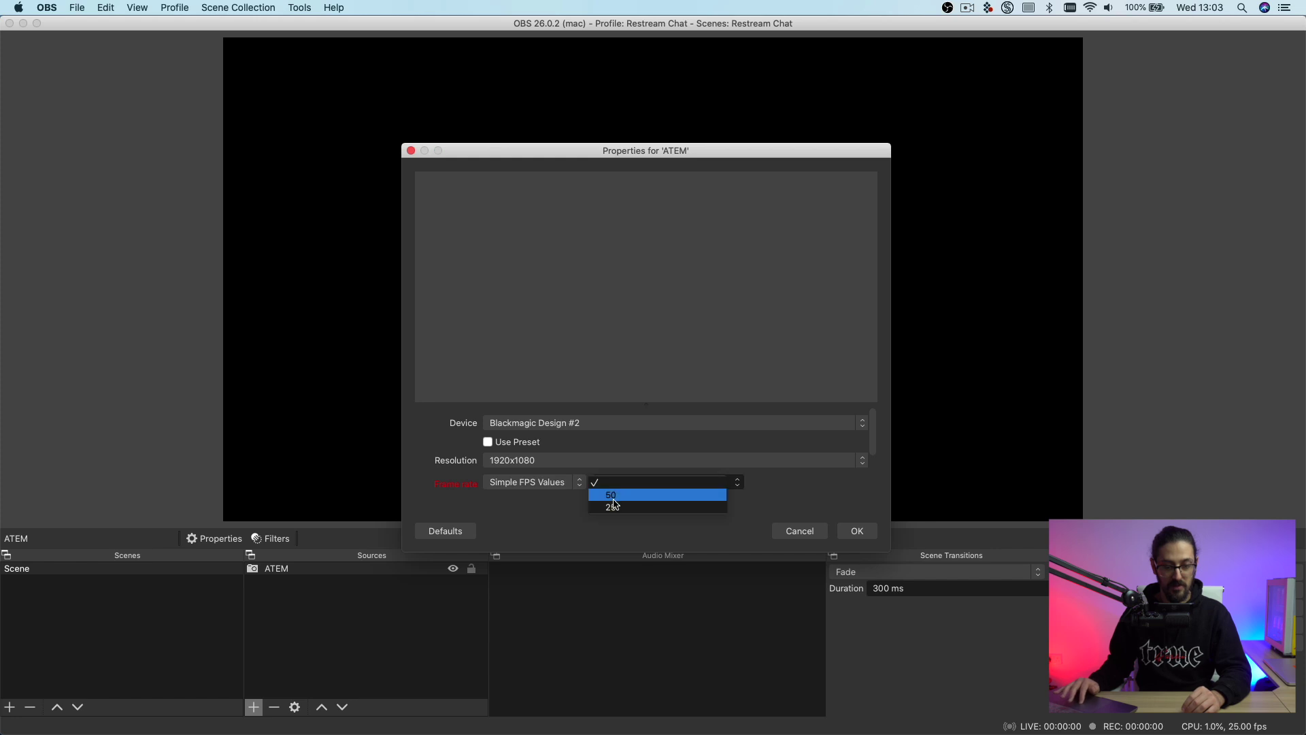
click(615, 507)
click(843, 530)
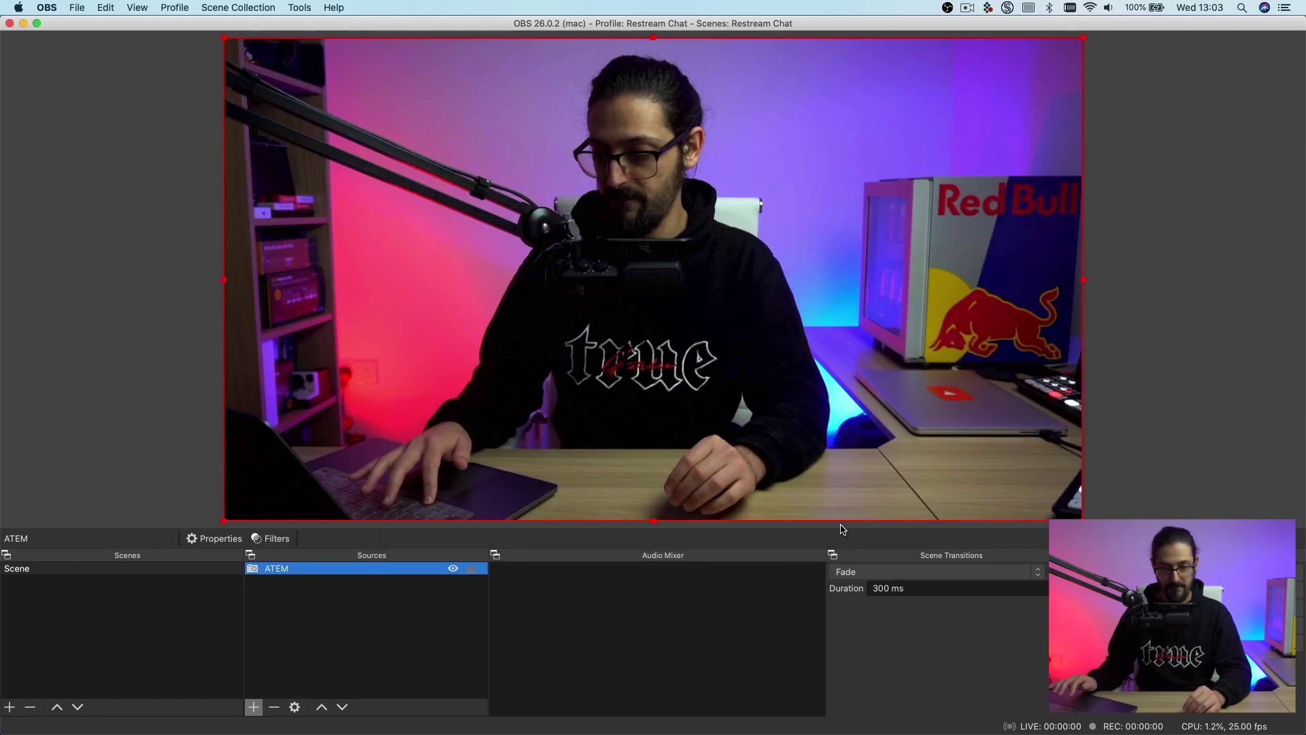
click(349, 615)
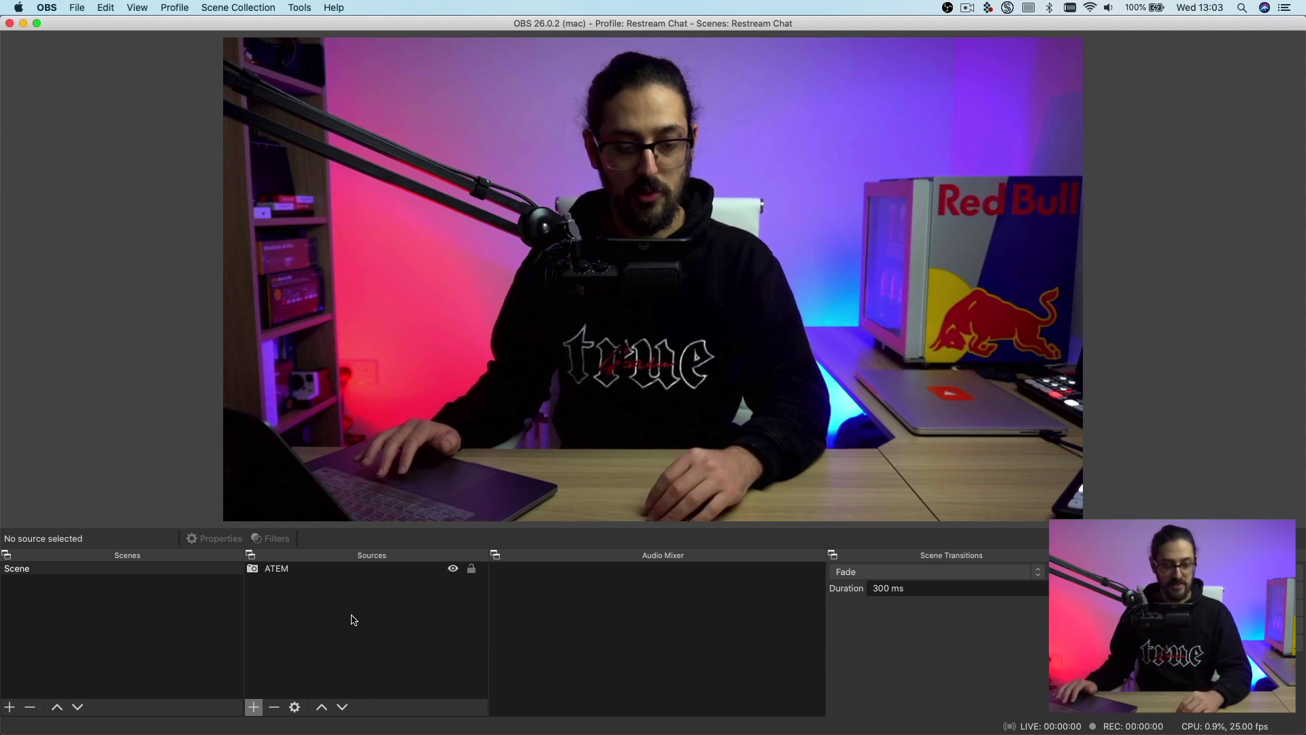
- Add a browser source named Browser to the scene and set its width to 1920 and height to 1080
click(254, 708)
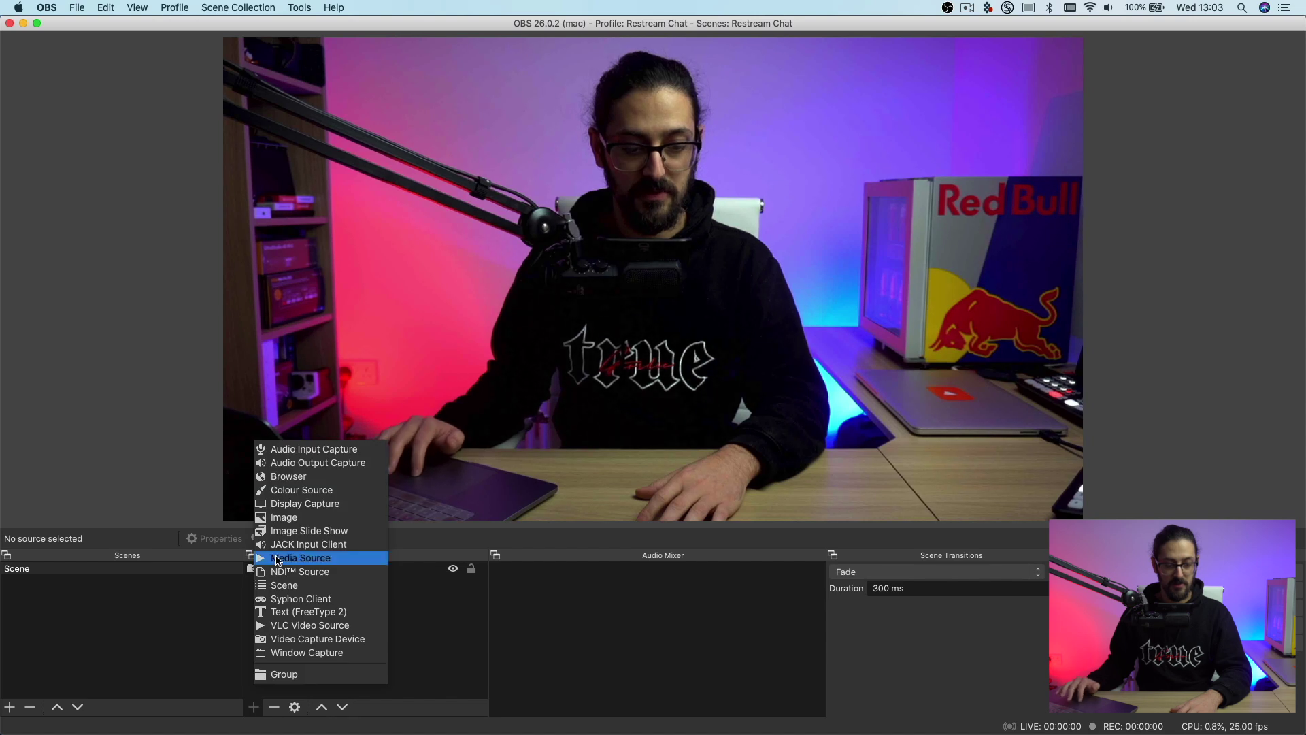
click(285, 476)
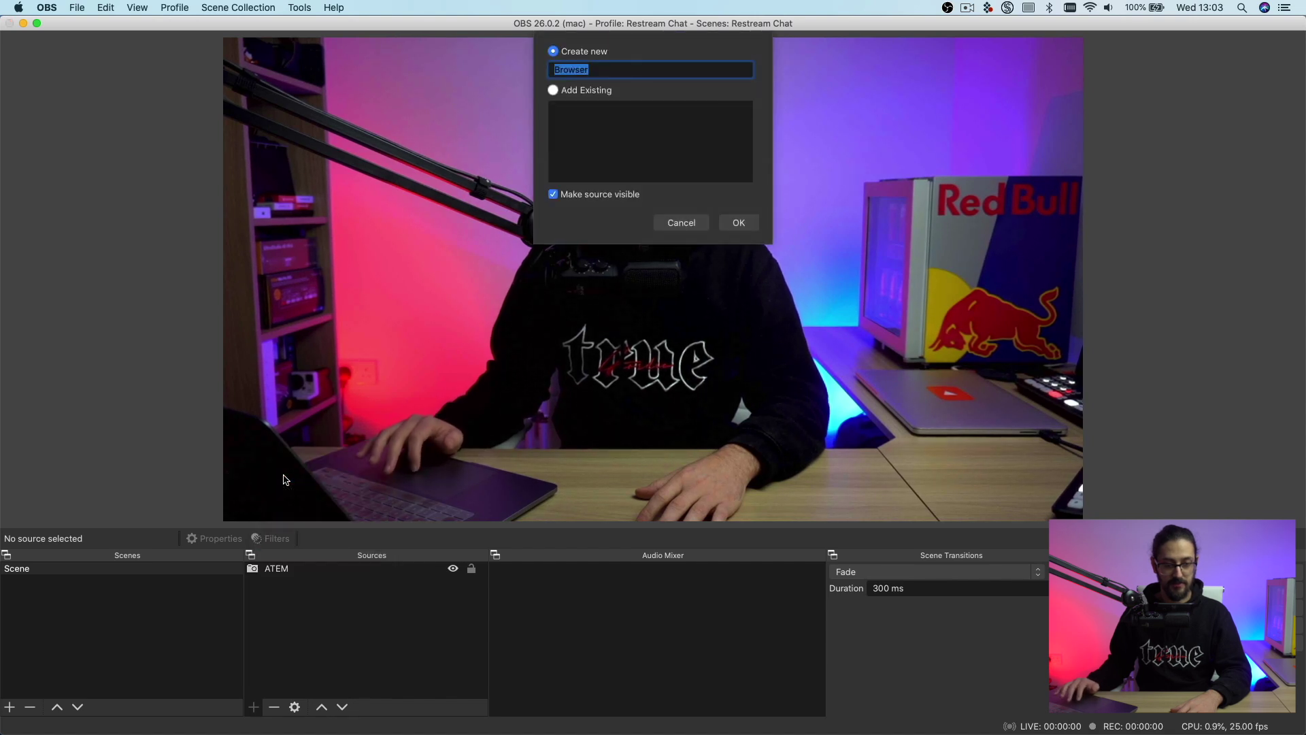
click(738, 223)
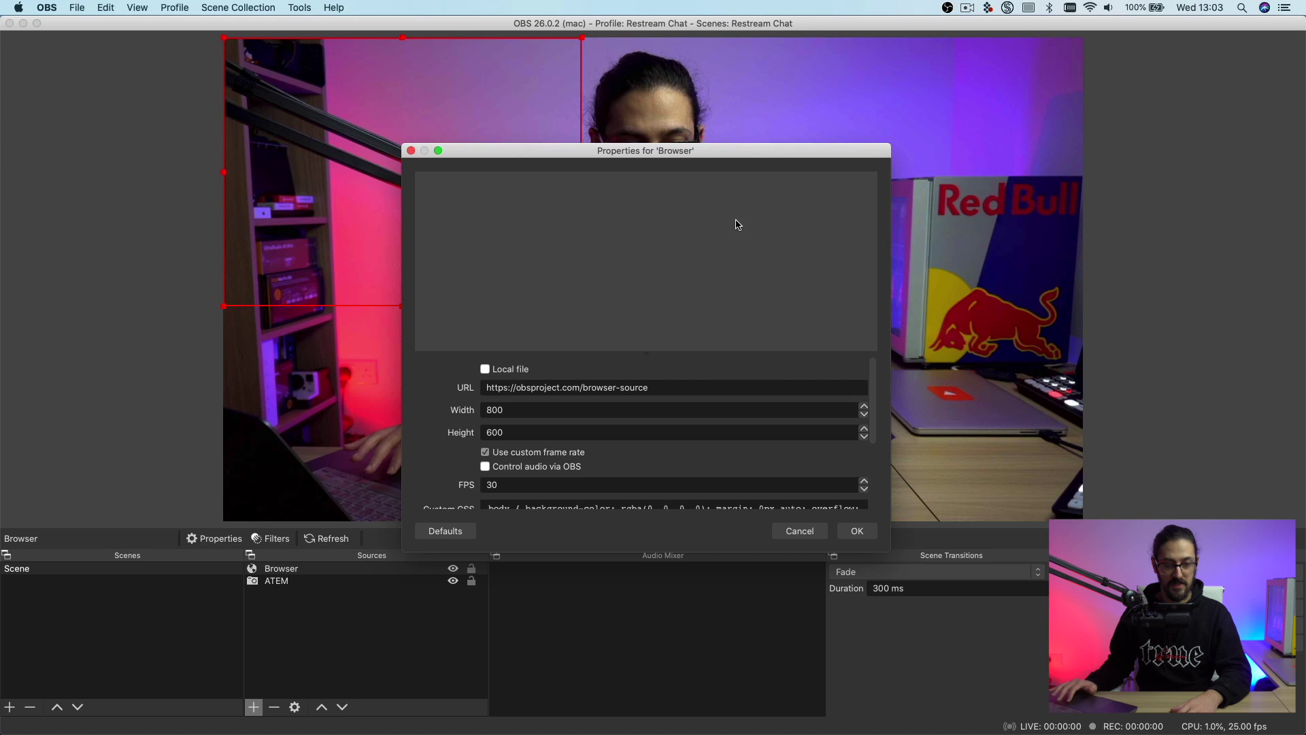
click(480, 408)
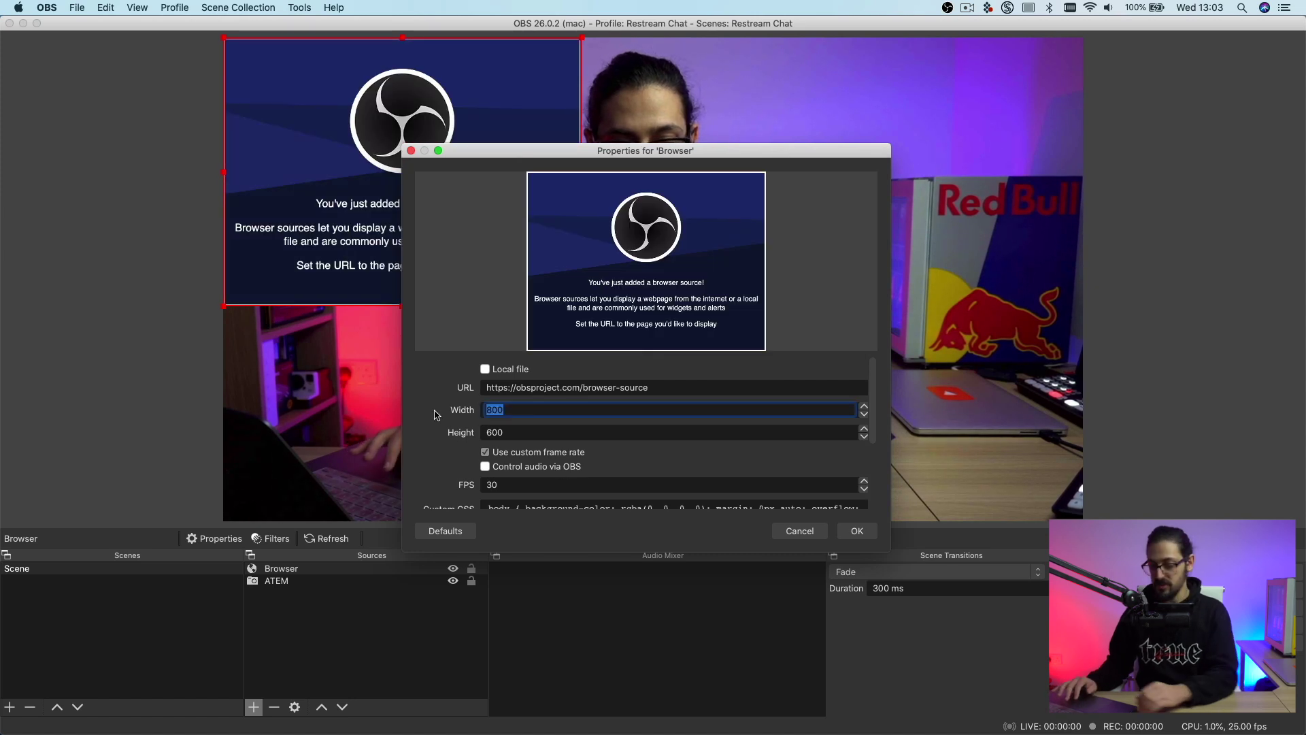
text(1920)
click(515, 430)
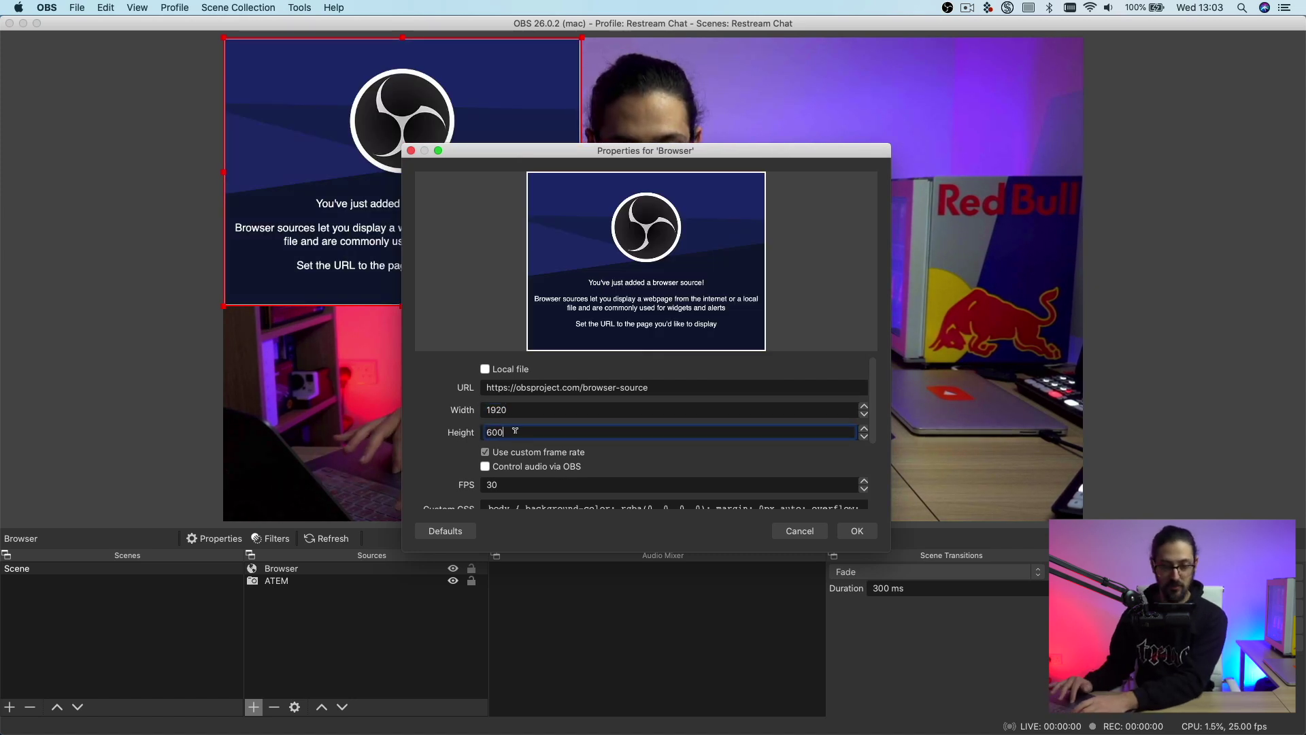
text(1080)
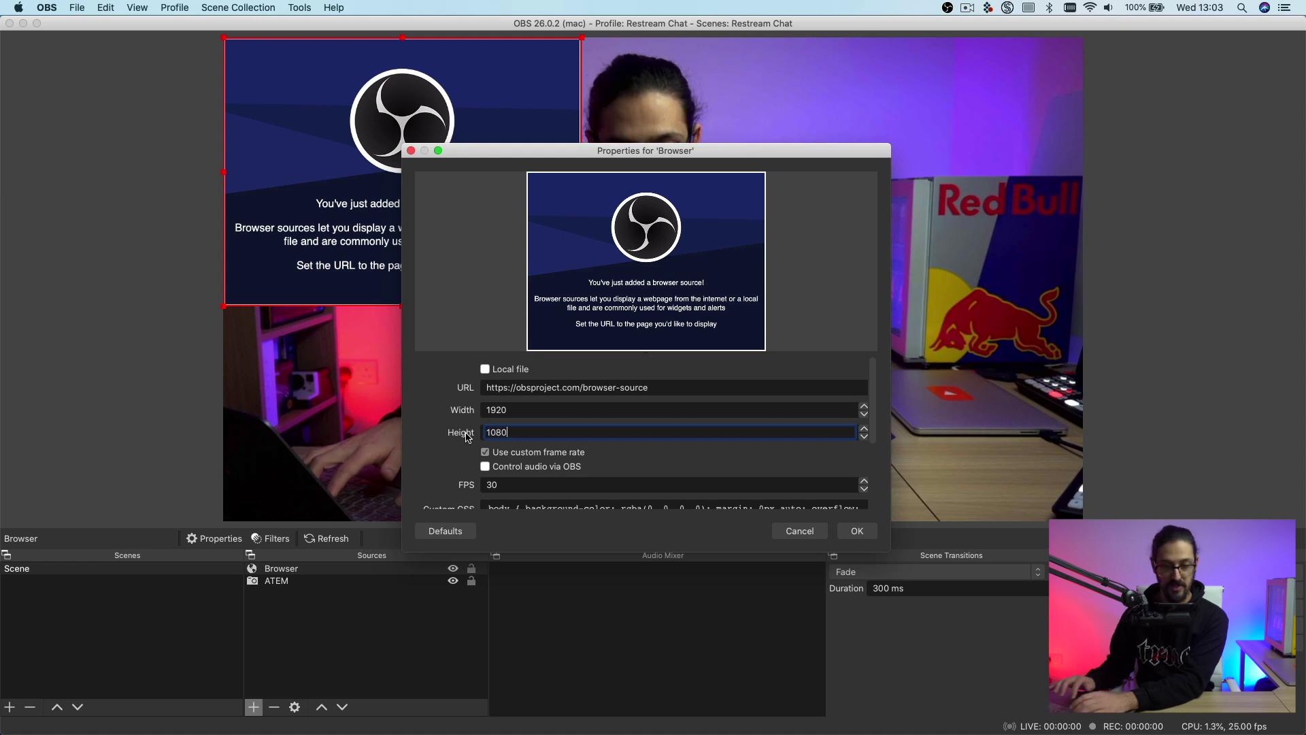
- Replace the Browser source's URL with the copied Restream chat embed URL containing the token, and apply the properties
click(691, 381)
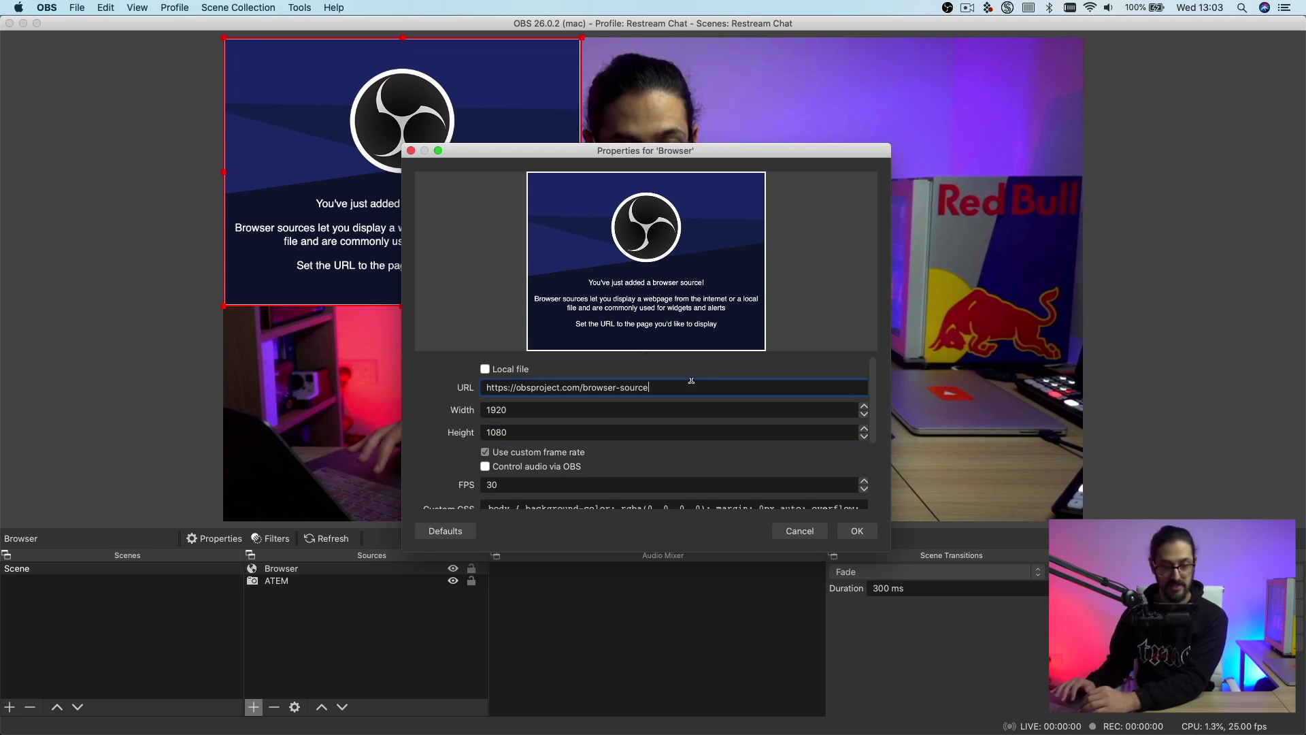
key(super+a)
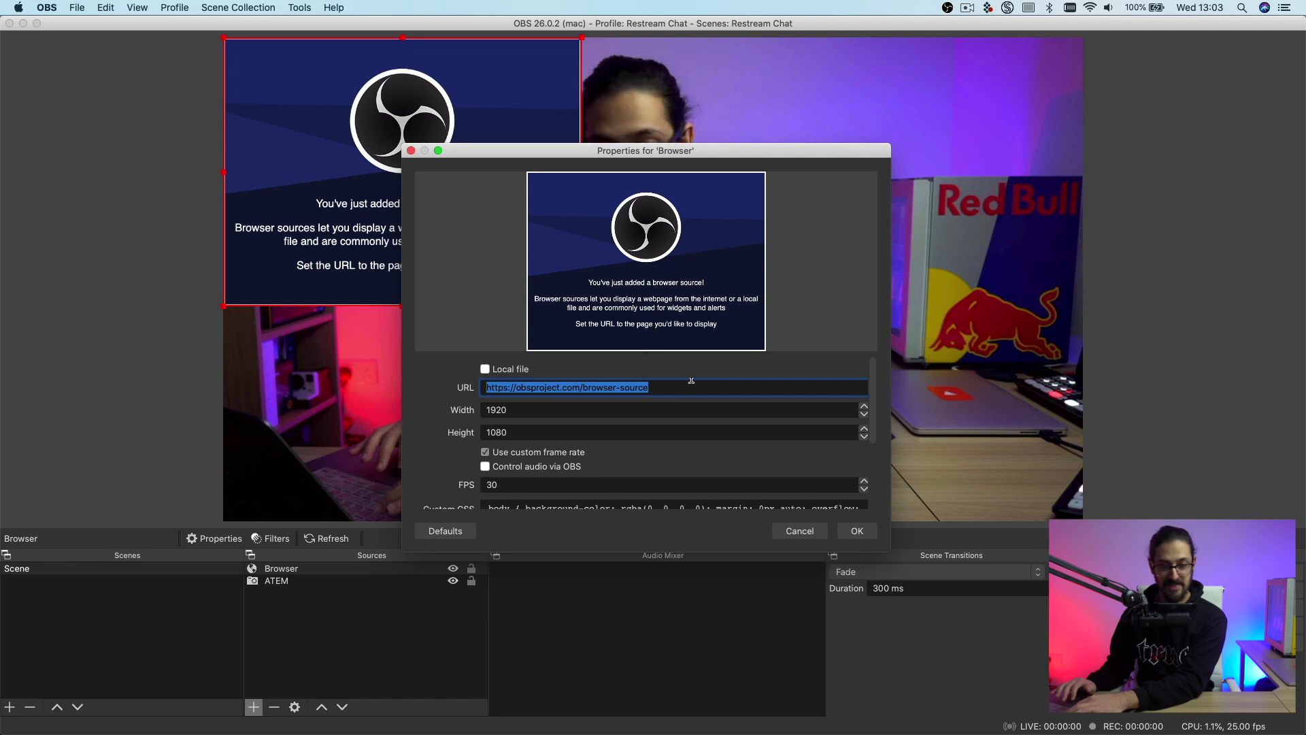
key(super+v)
key(super+Tab)
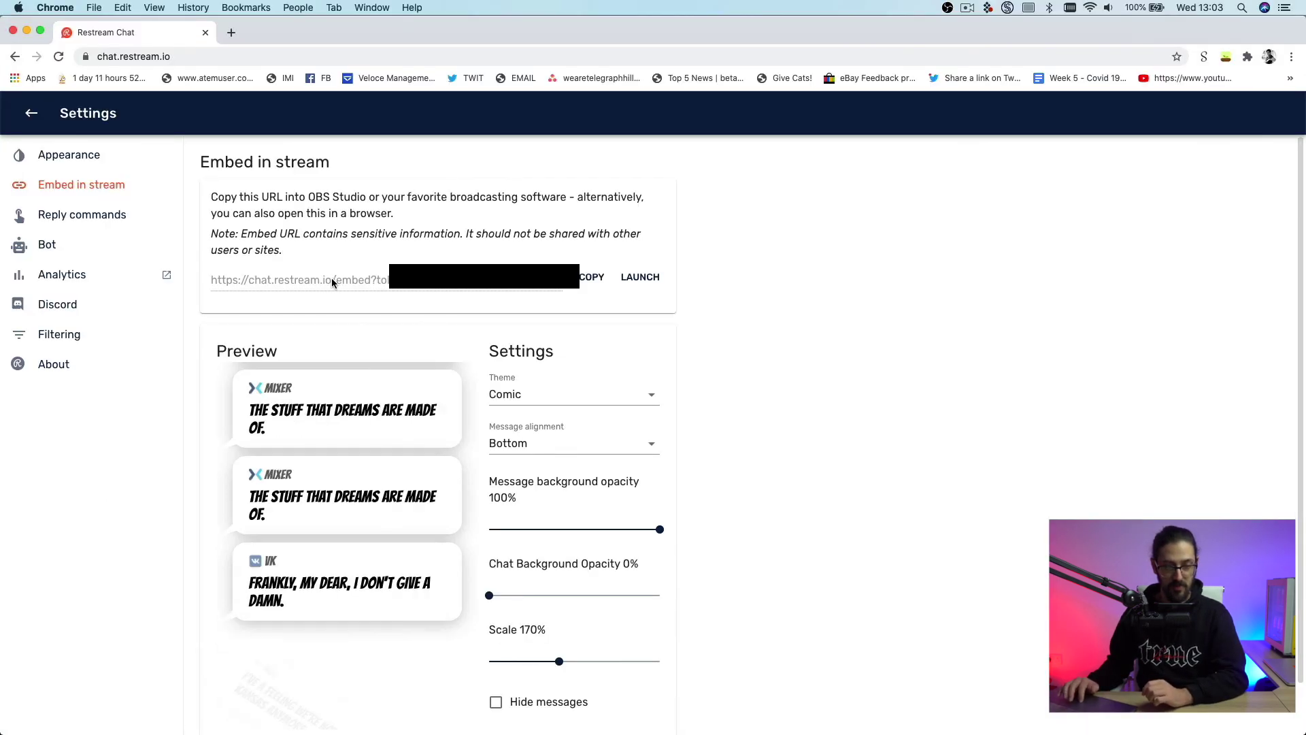
key(super+Tab)
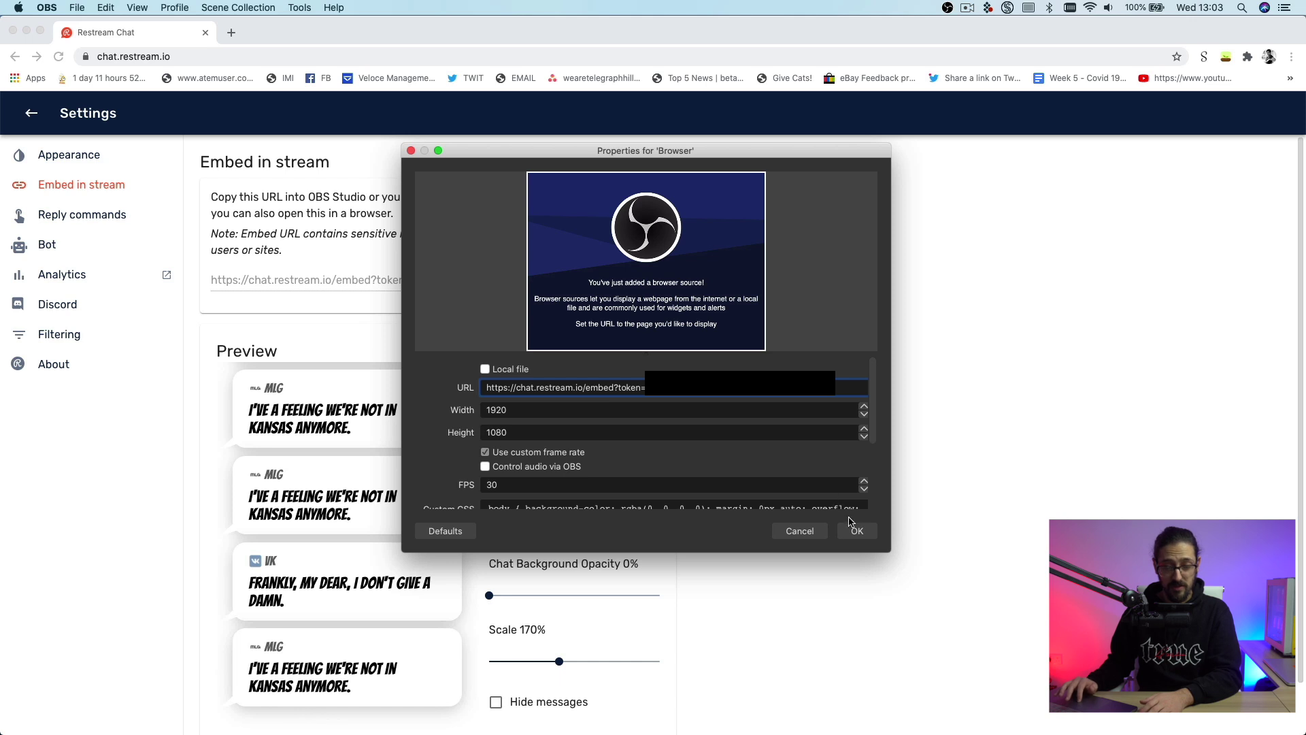
click(857, 530)
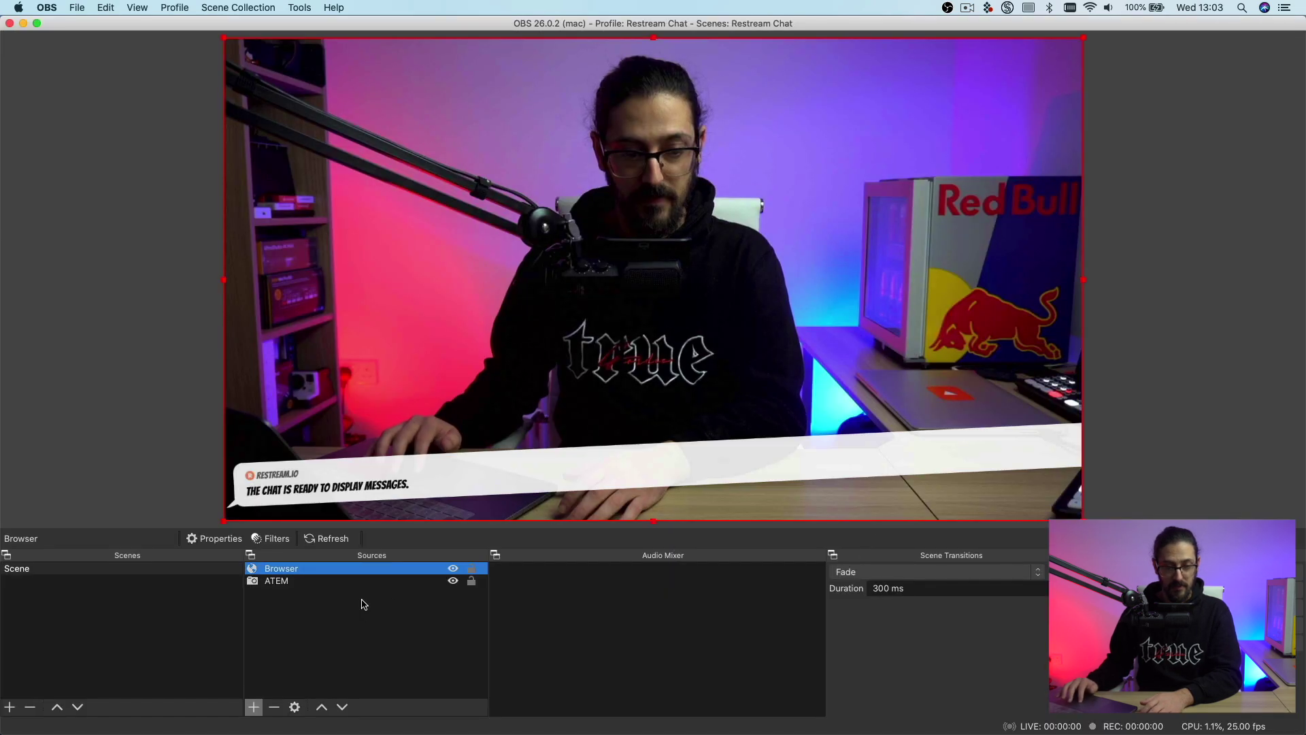
click(359, 619)
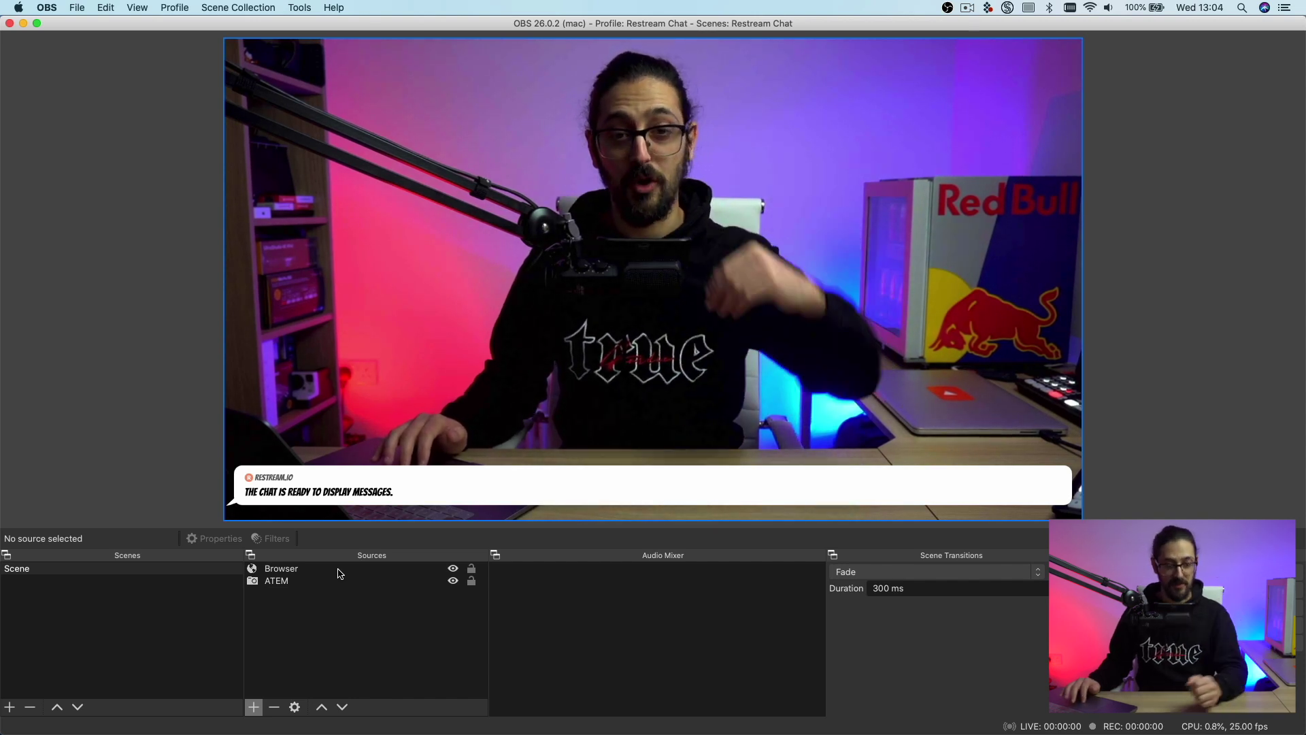
- Reduce the Browser source's width to 500 and apply the properties
click(316, 573)
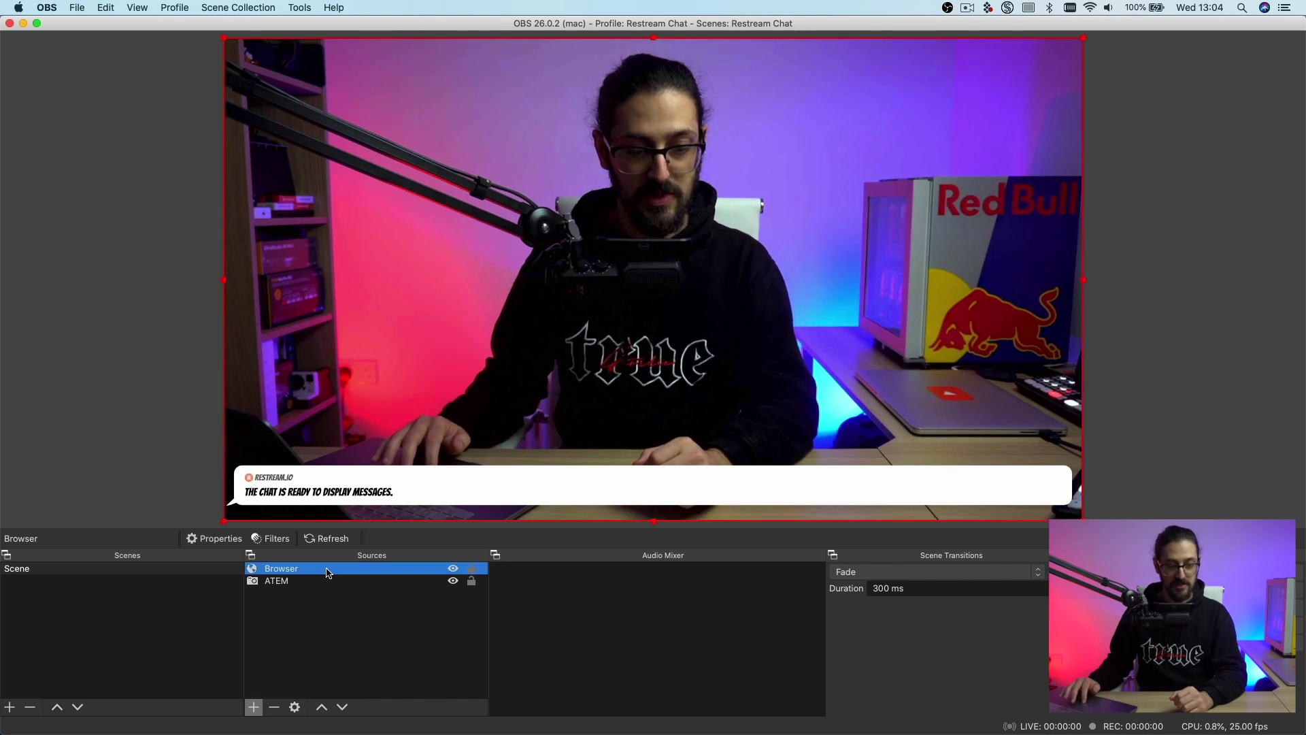
double_click(327, 572)
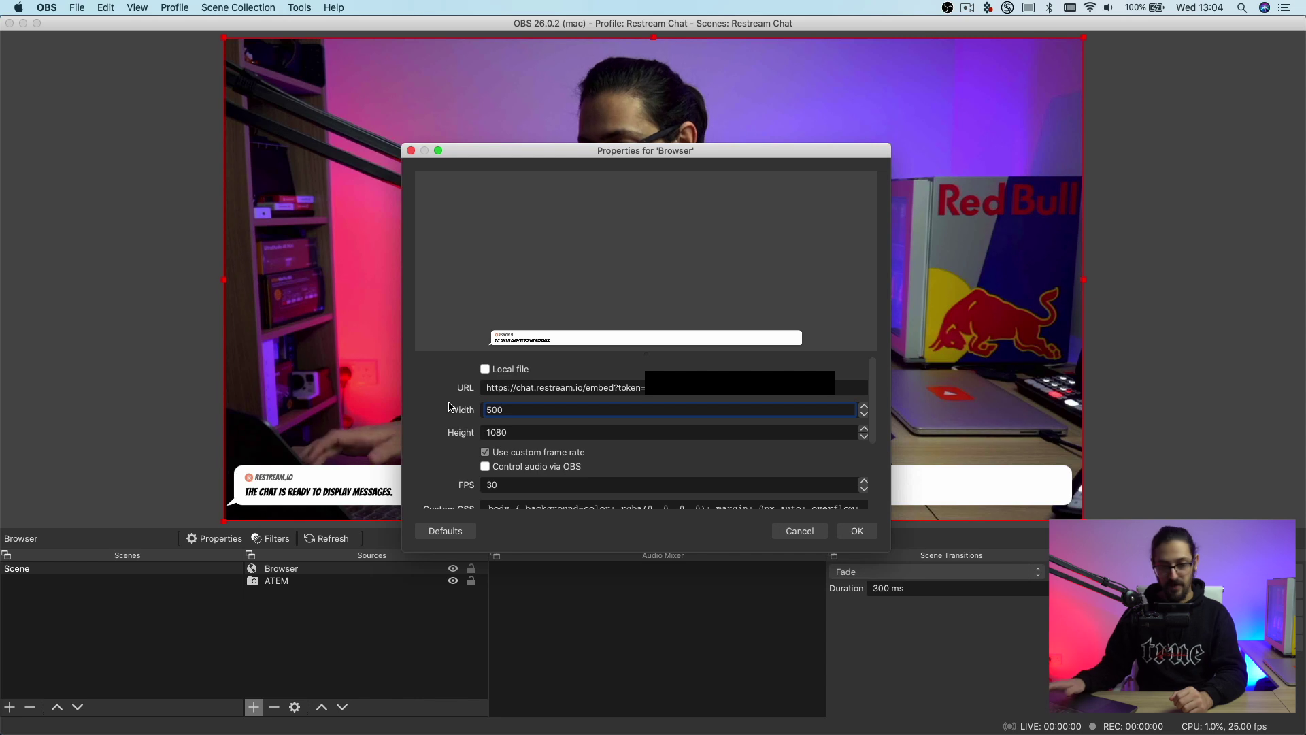
click(861, 536)
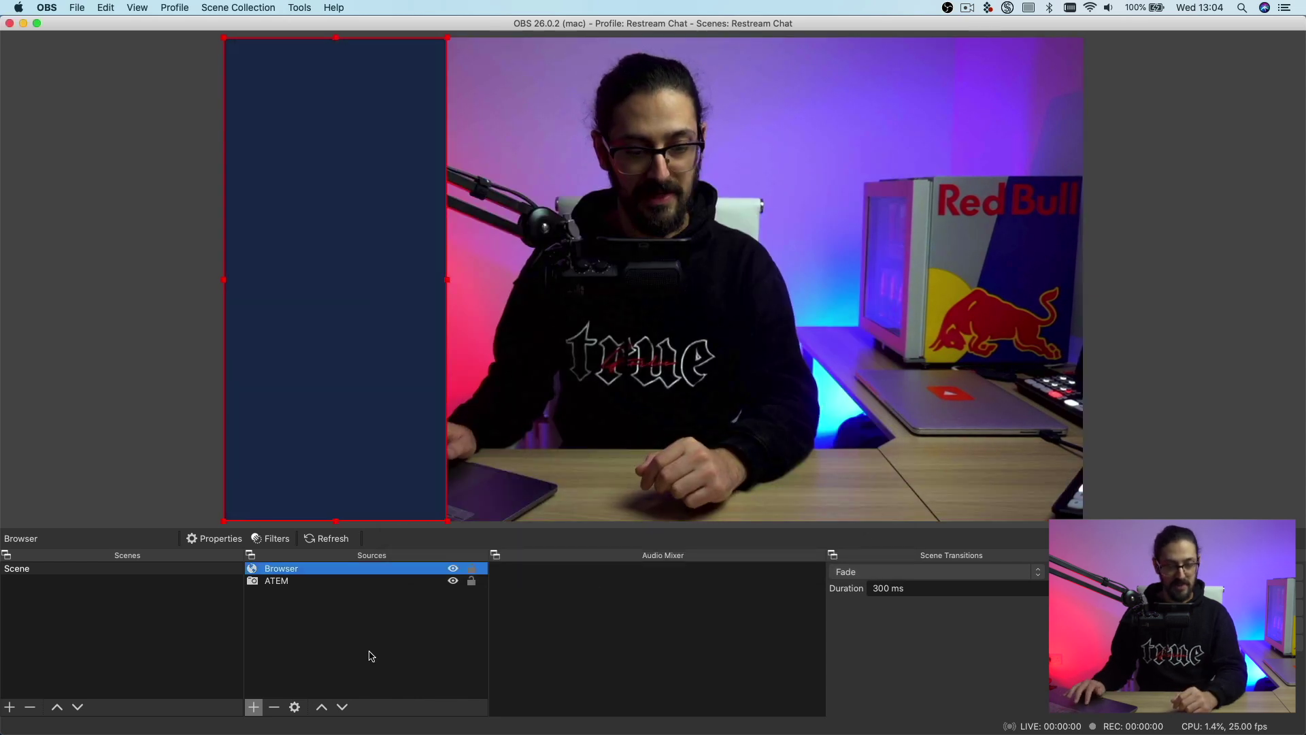
click(404, 642)
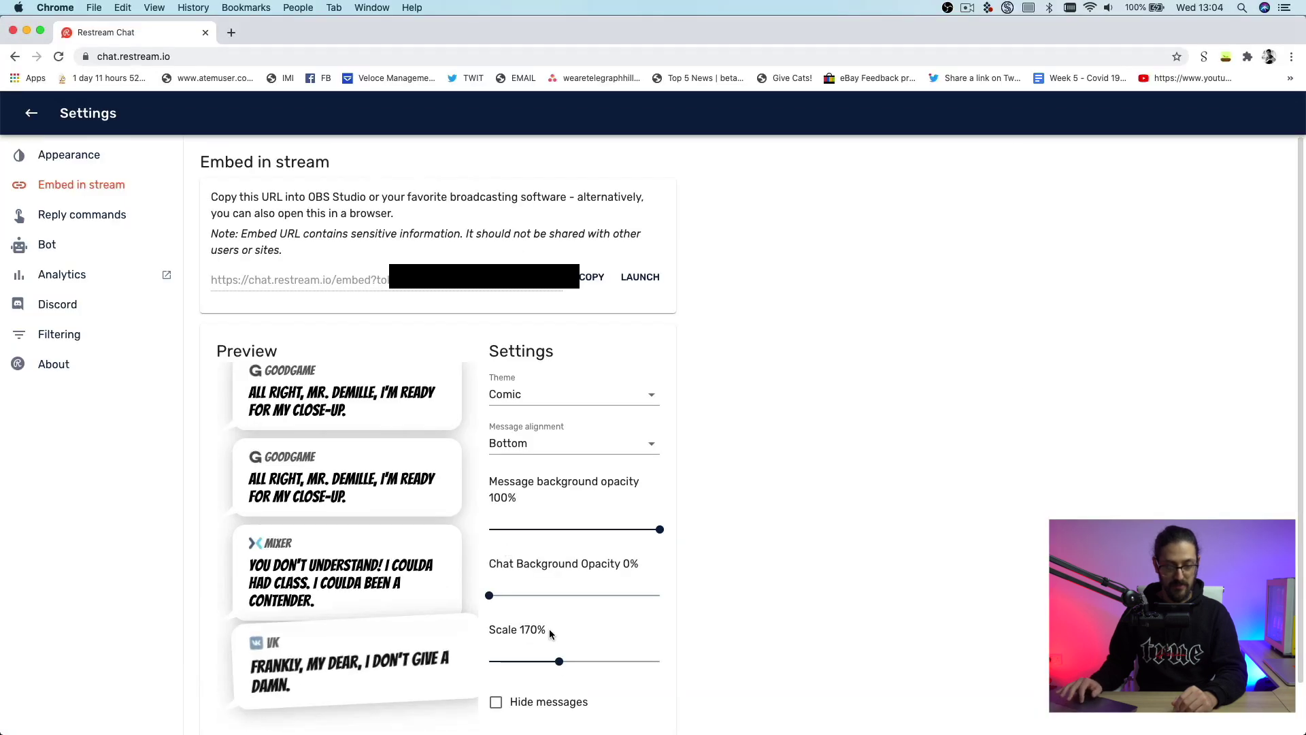
- Switch to Chrome to adjust the embedded chat's scale slightly, and return to OBS to check the Browser source
drag(558, 661, 577, 668)
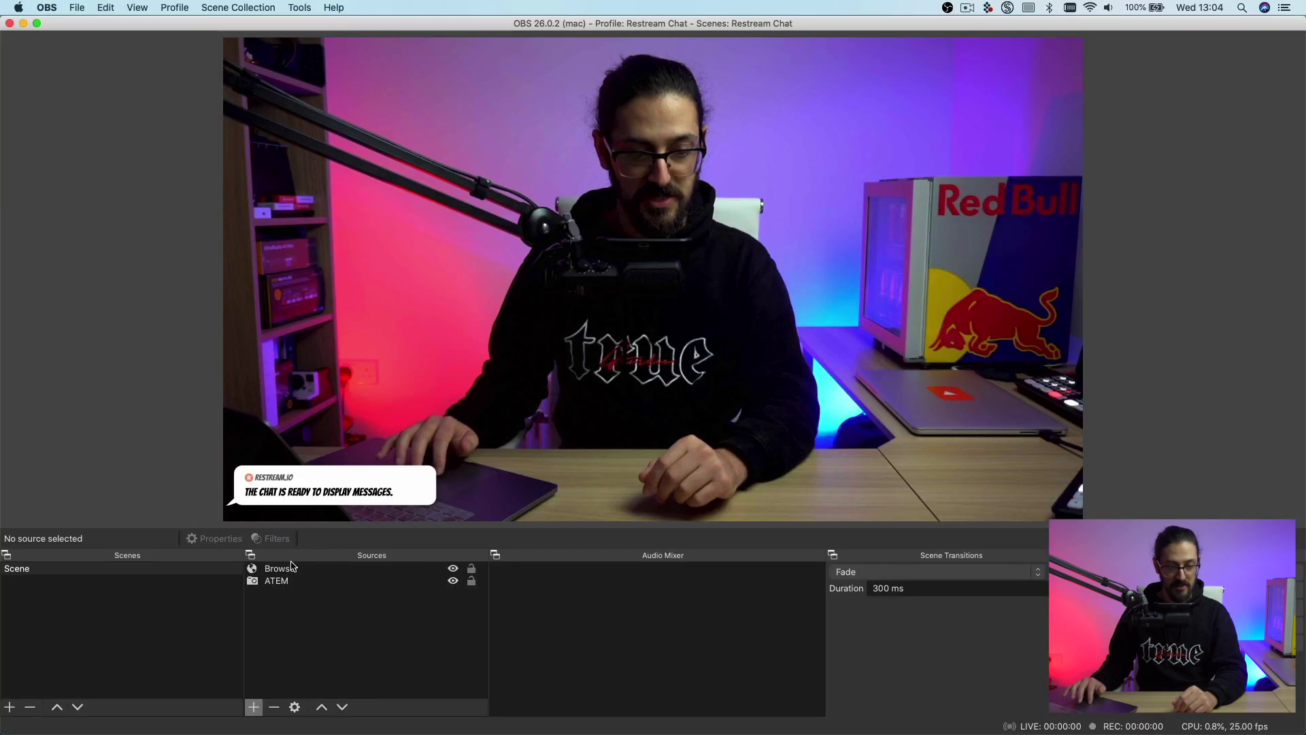
click(289, 573)
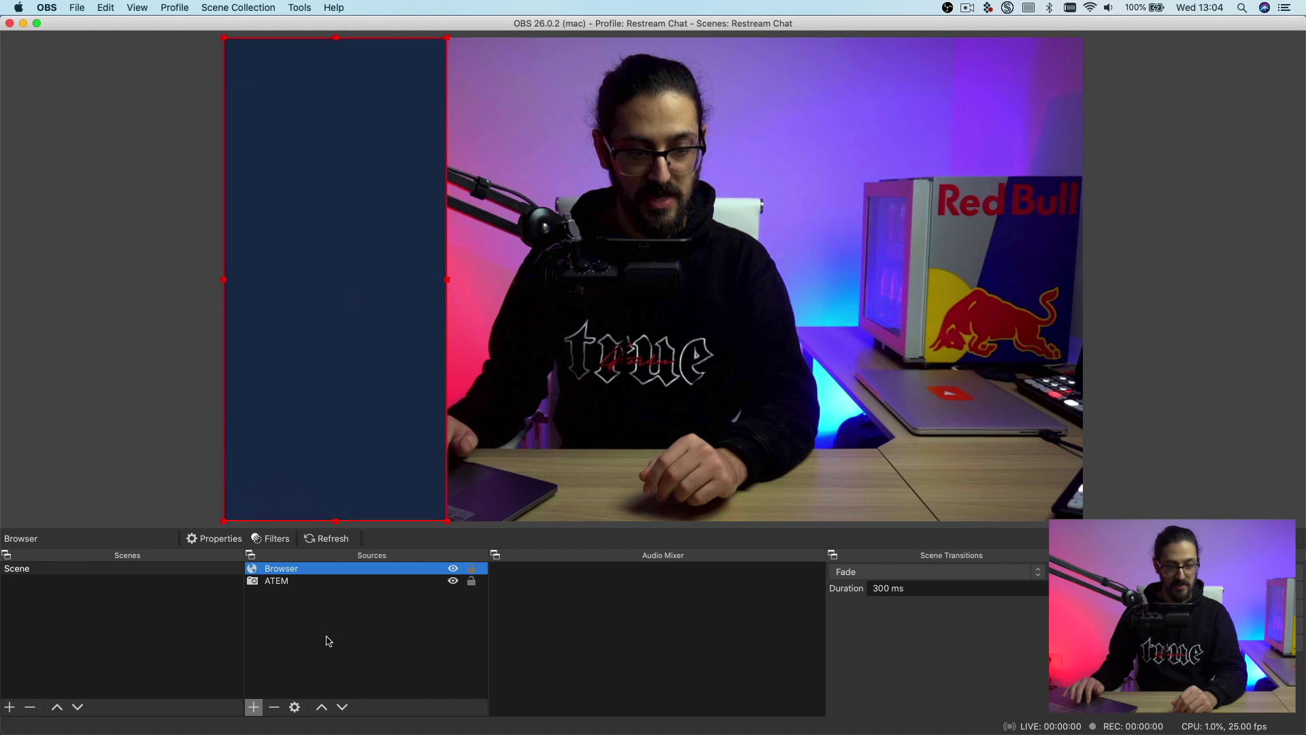
click(330, 658)
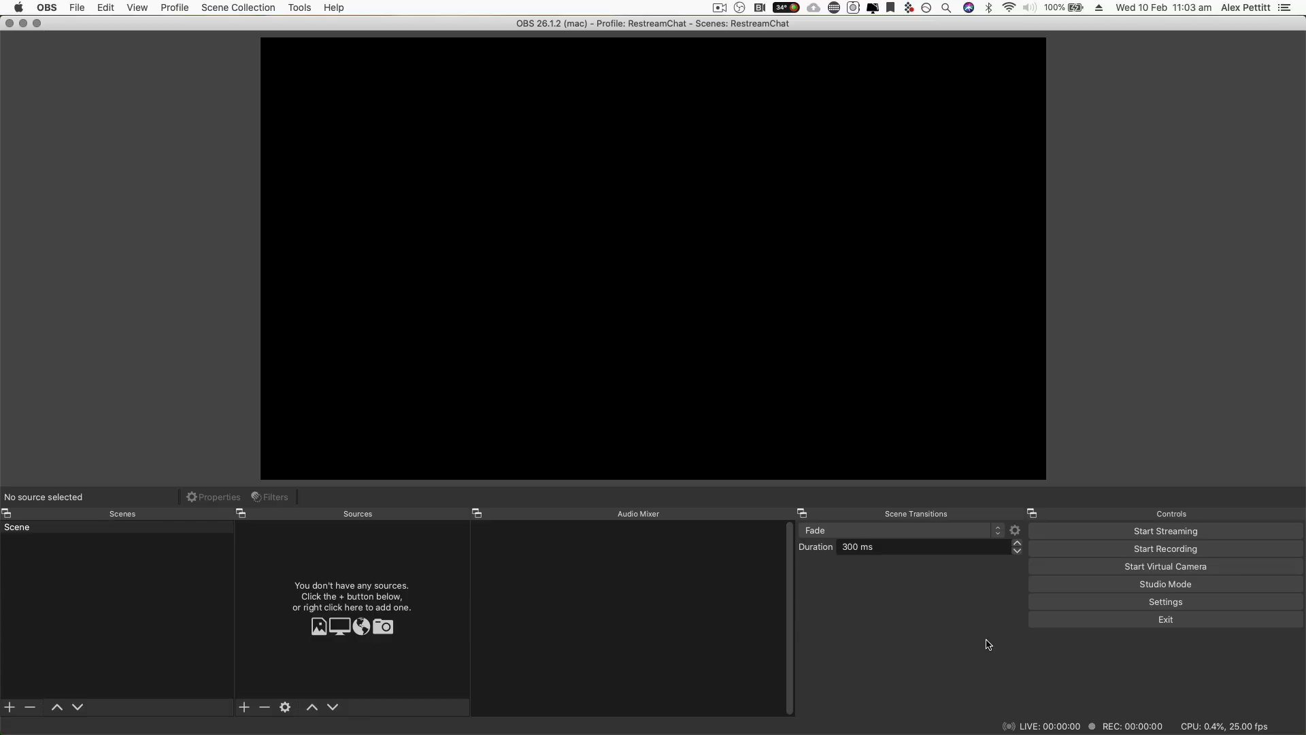
- Examine the canvas resolution, output resolution and common FPS value in the video settings
click(1096, 604)
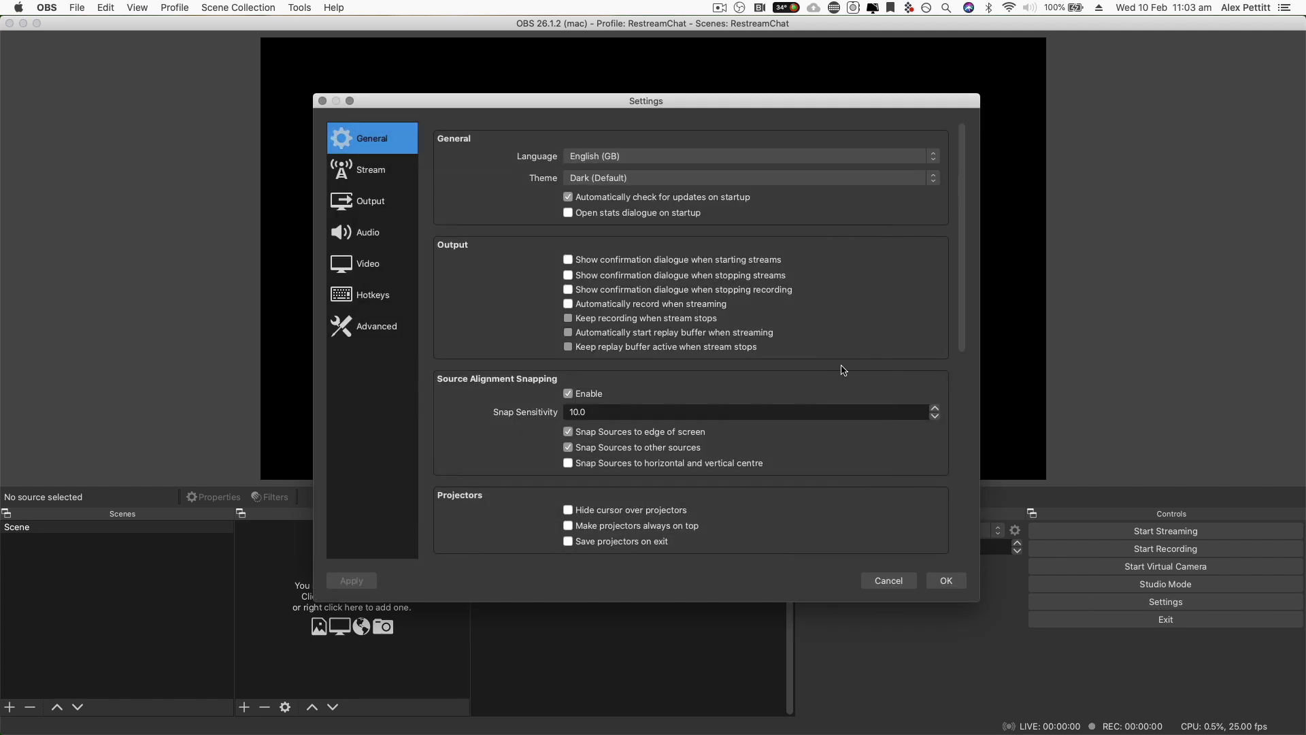
click(352, 264)
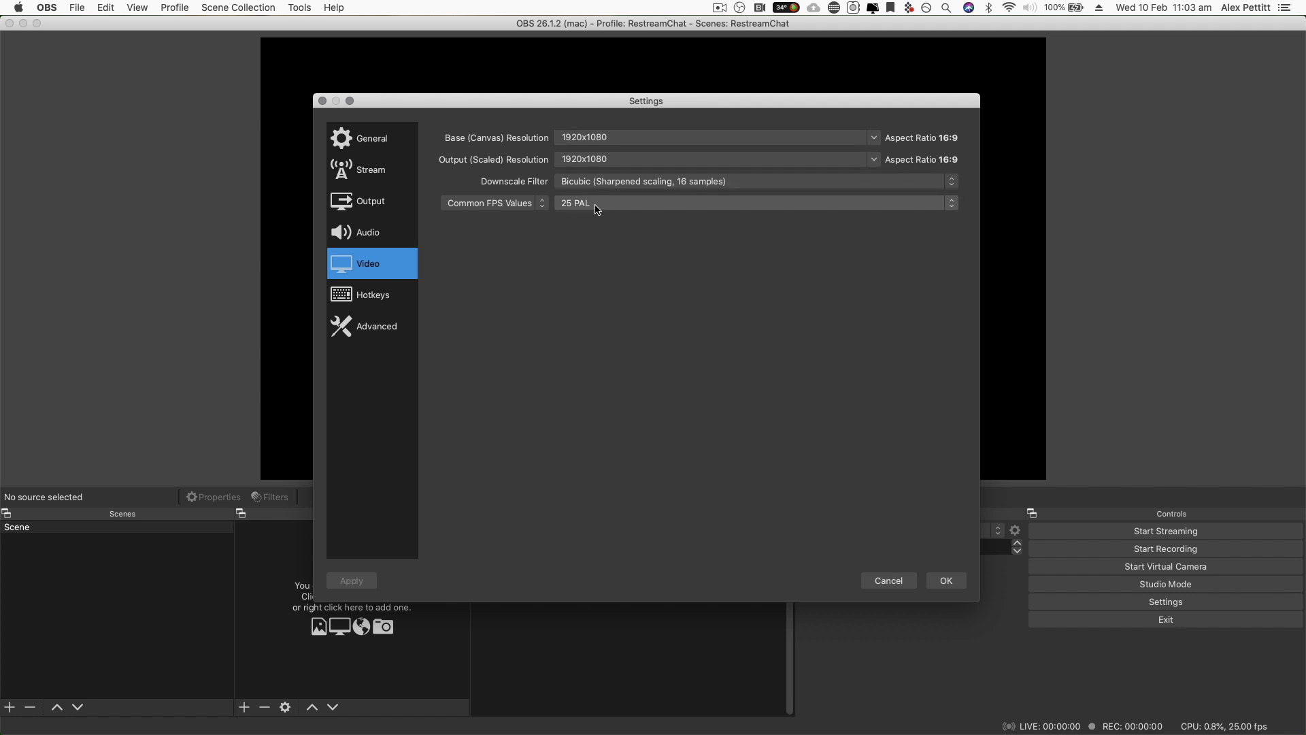
click(942, 582)
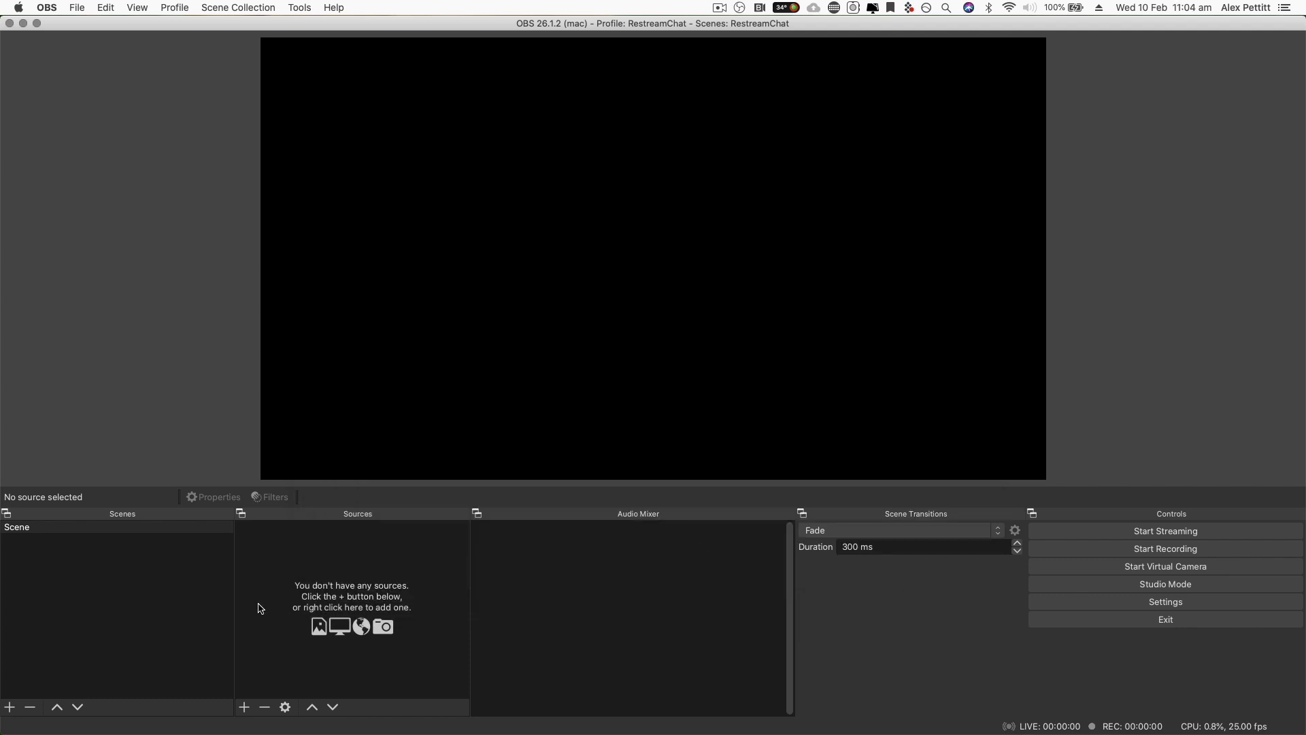
- Add a colour source named Background to the empty scene
click(242, 708)
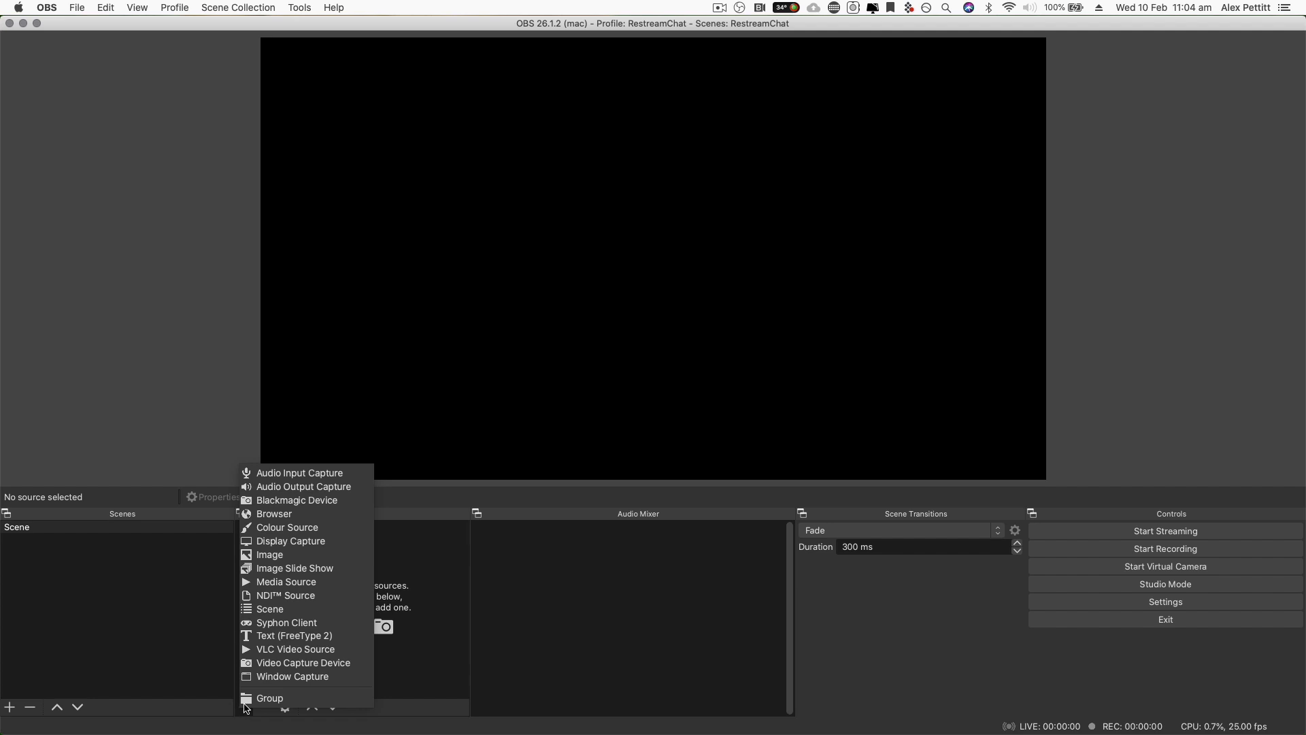
click(293, 528)
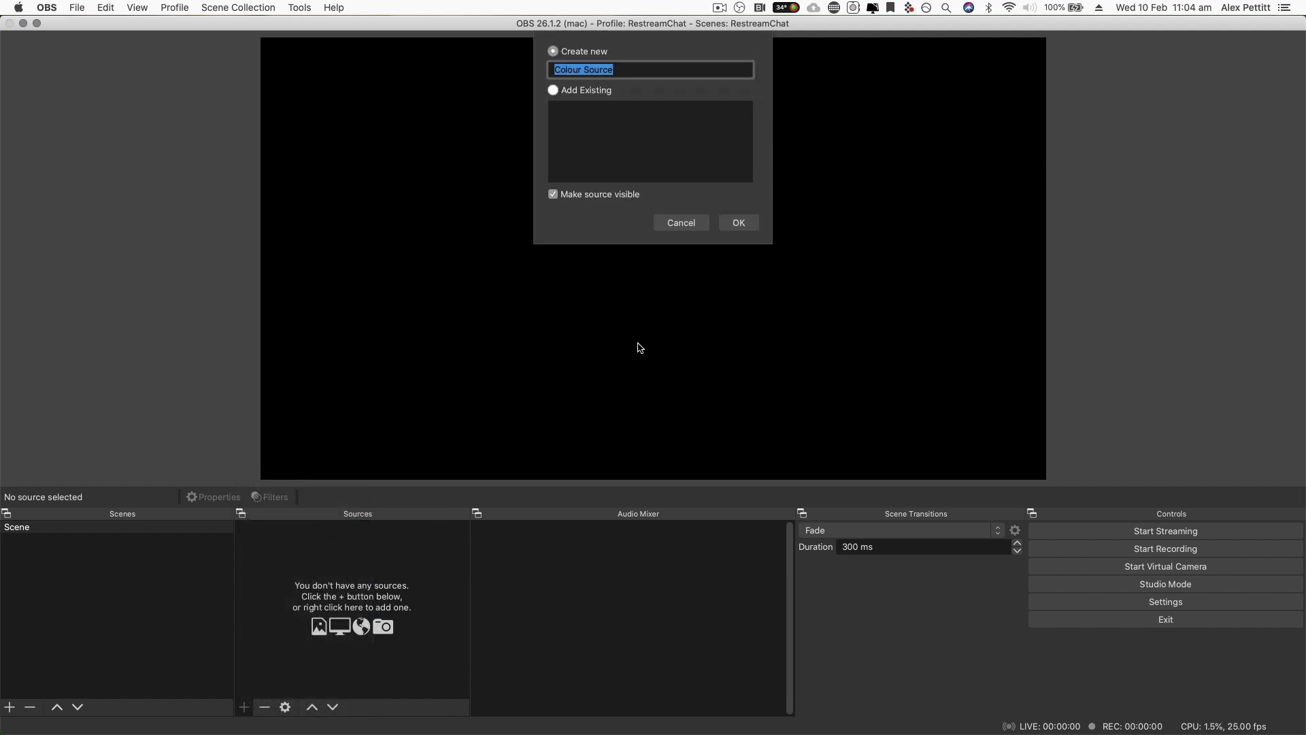
text(Background)
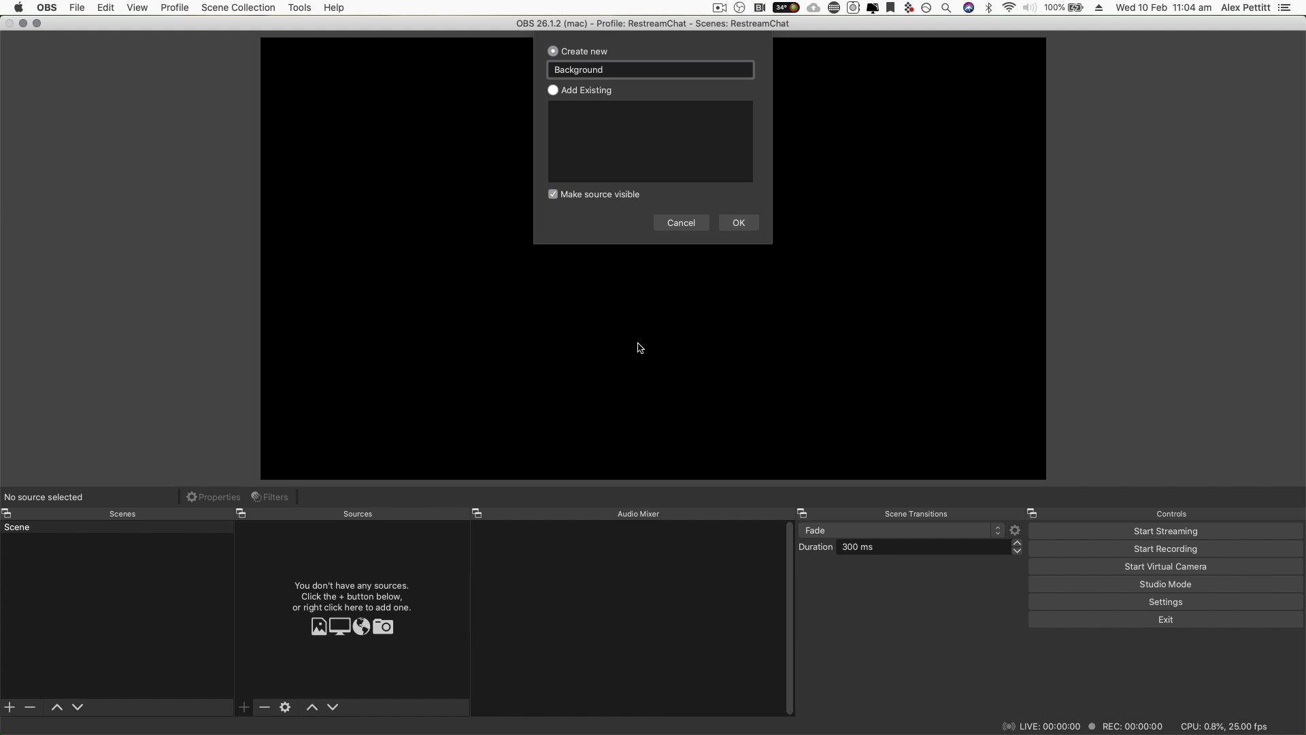
key(Return)
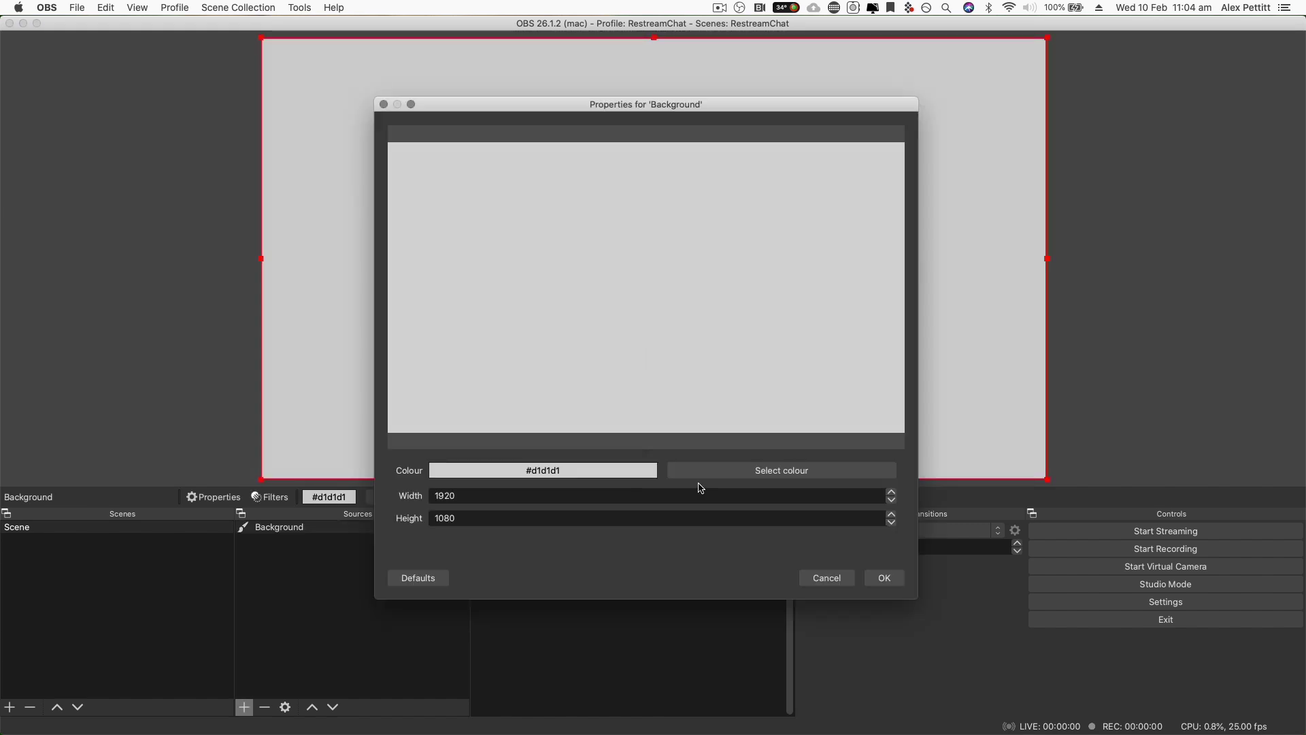
- Set the Background source's colour to pure green #00ff00 and apply the properties
click(704, 475)
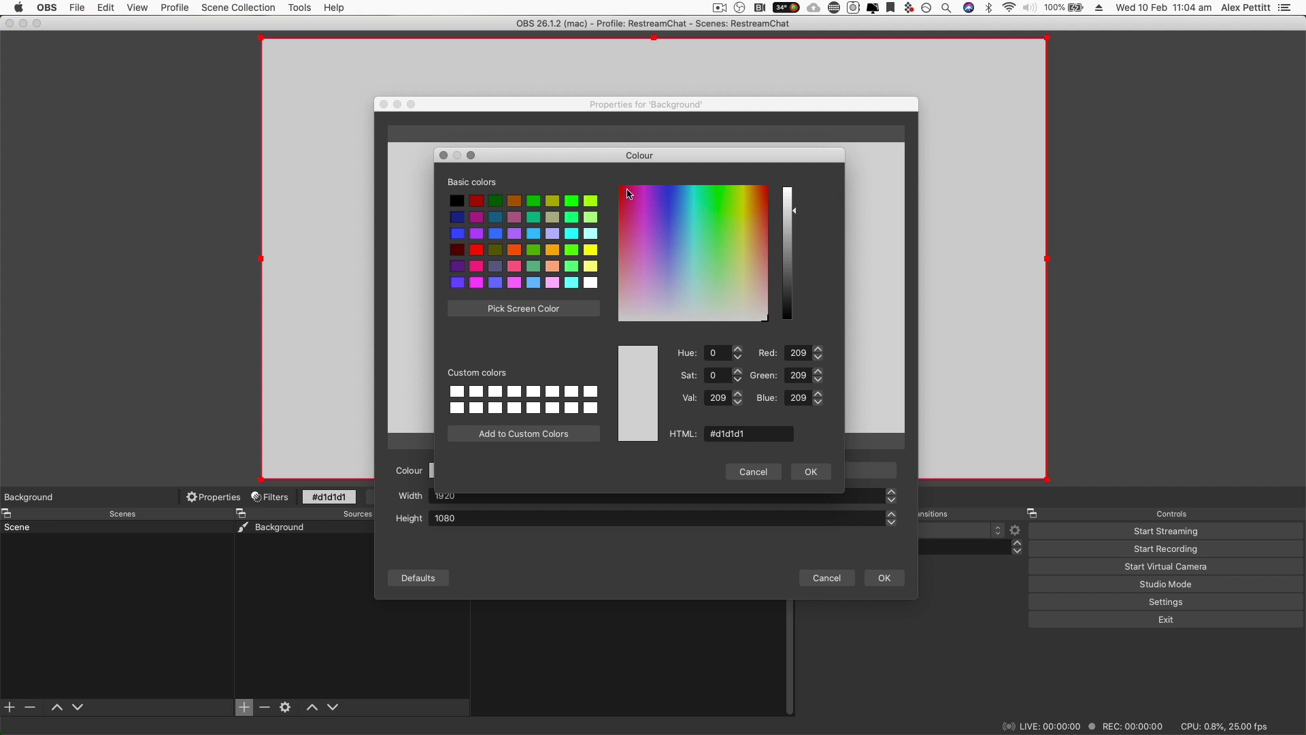
click(572, 202)
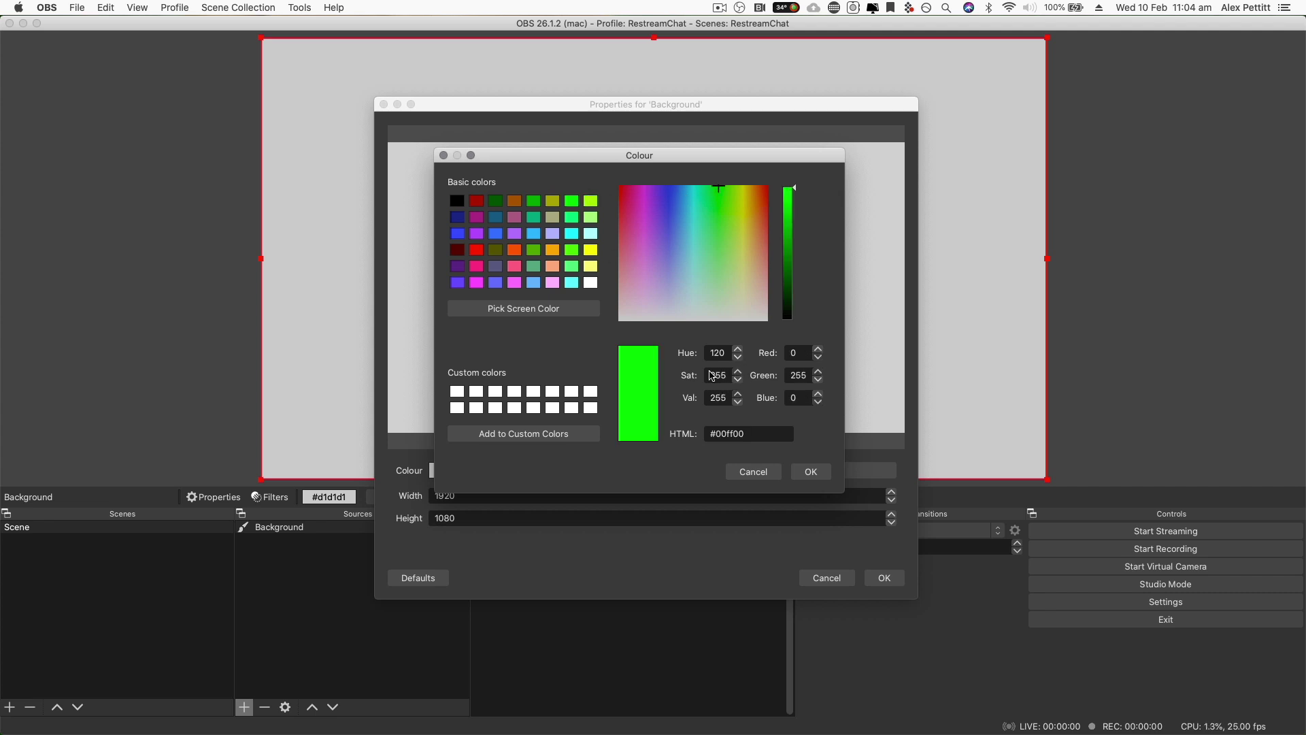
drag(751, 435, 732, 434)
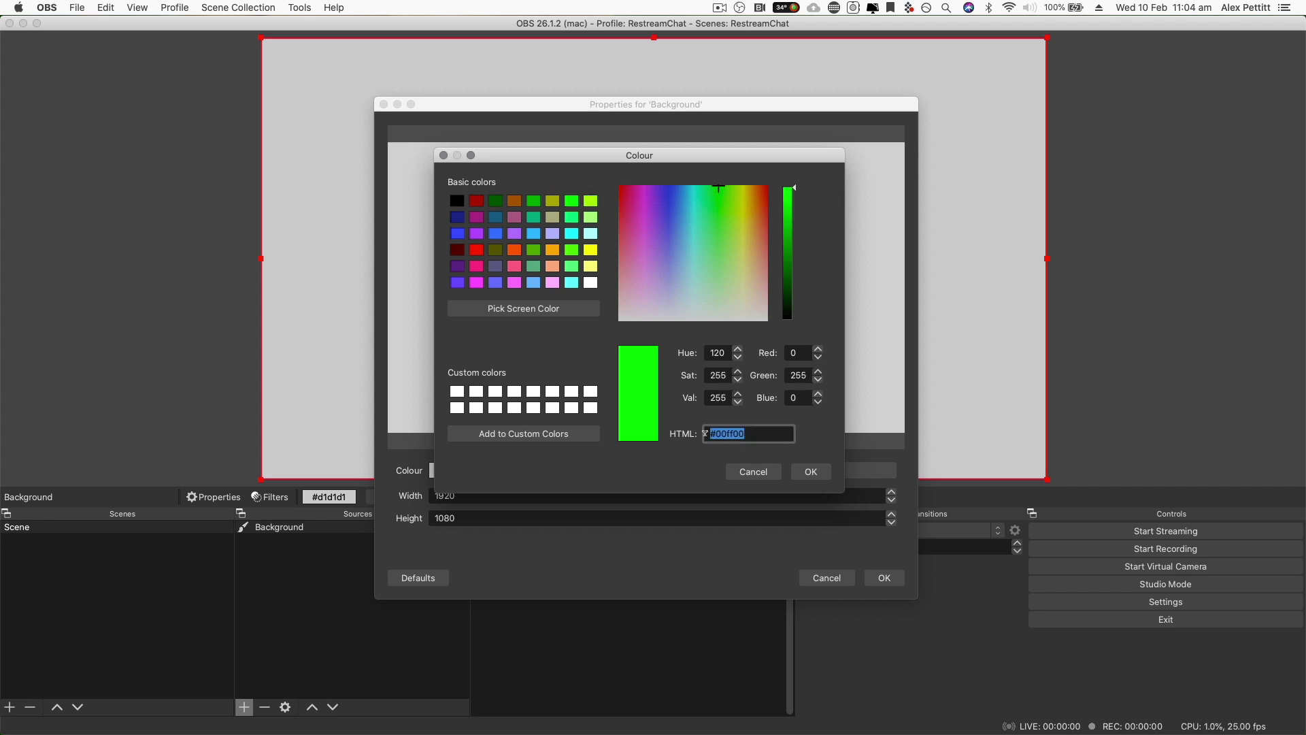
click(812, 470)
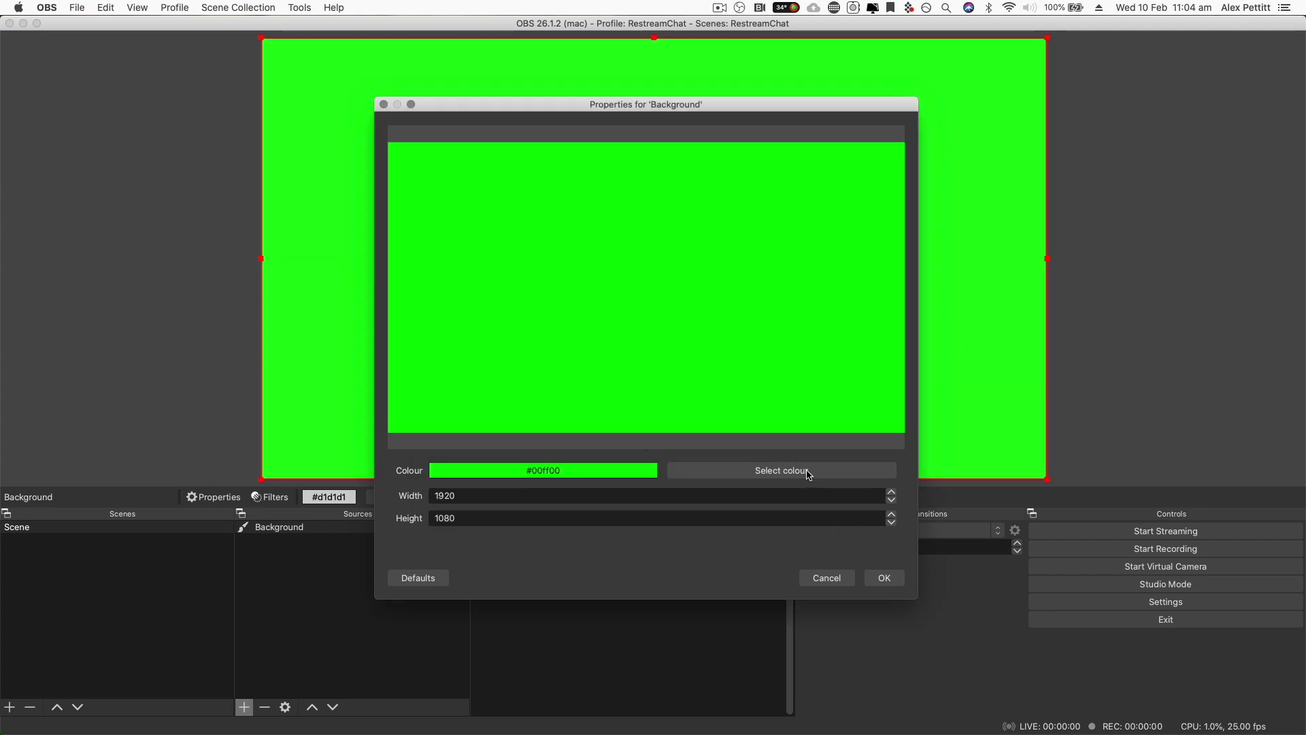
click(878, 581)
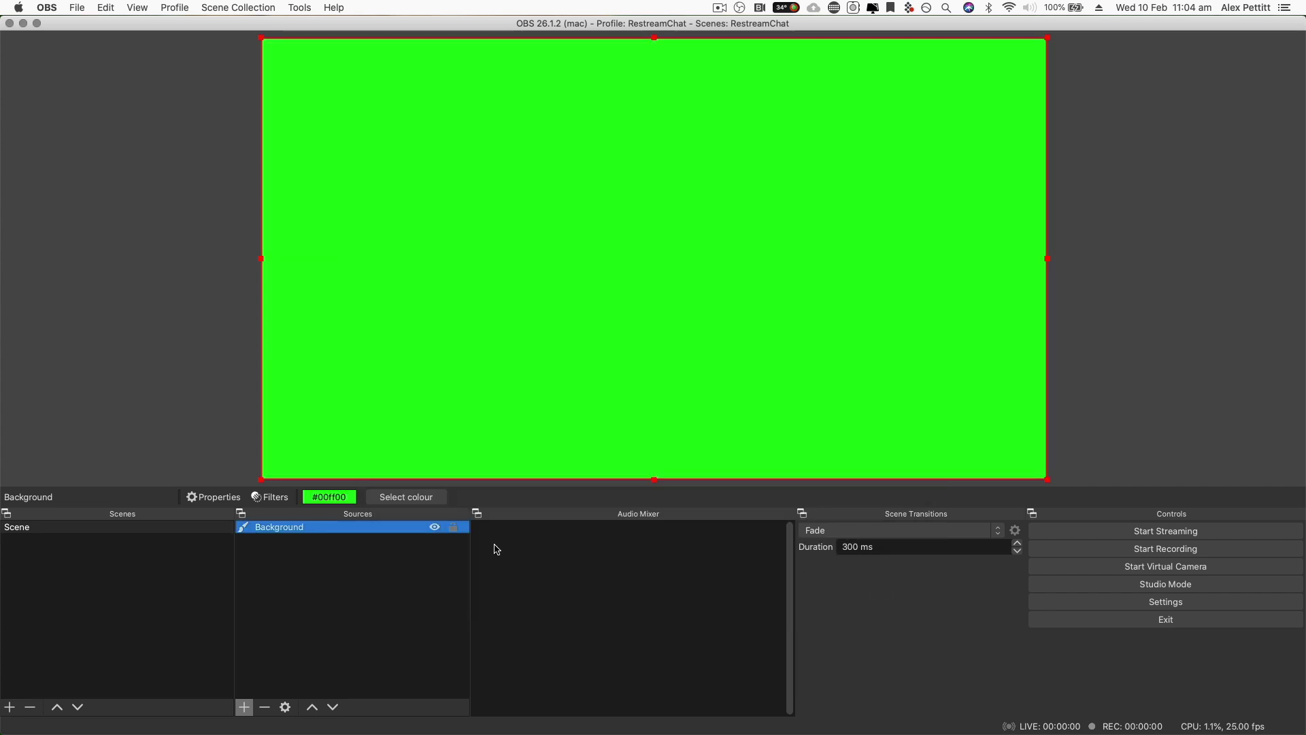
click(376, 586)
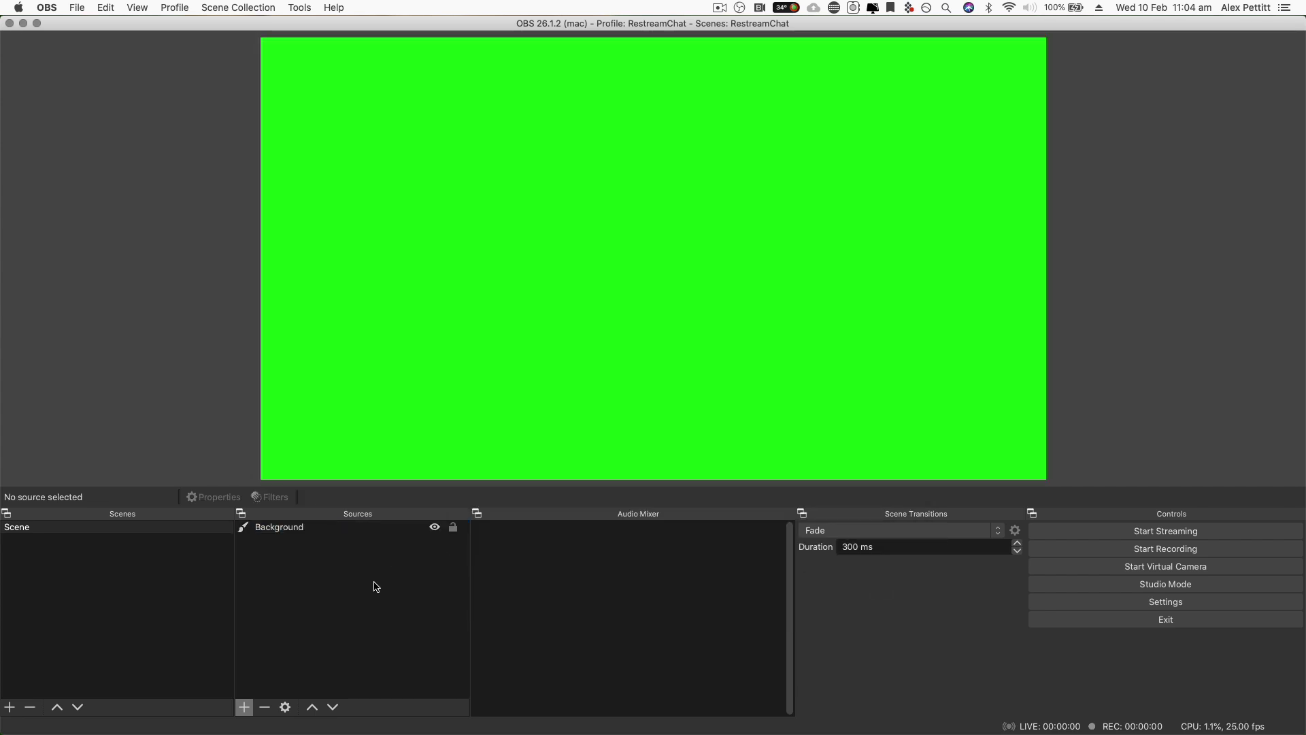
- Add a browser source named Overlays above the green Background source
click(243, 708)
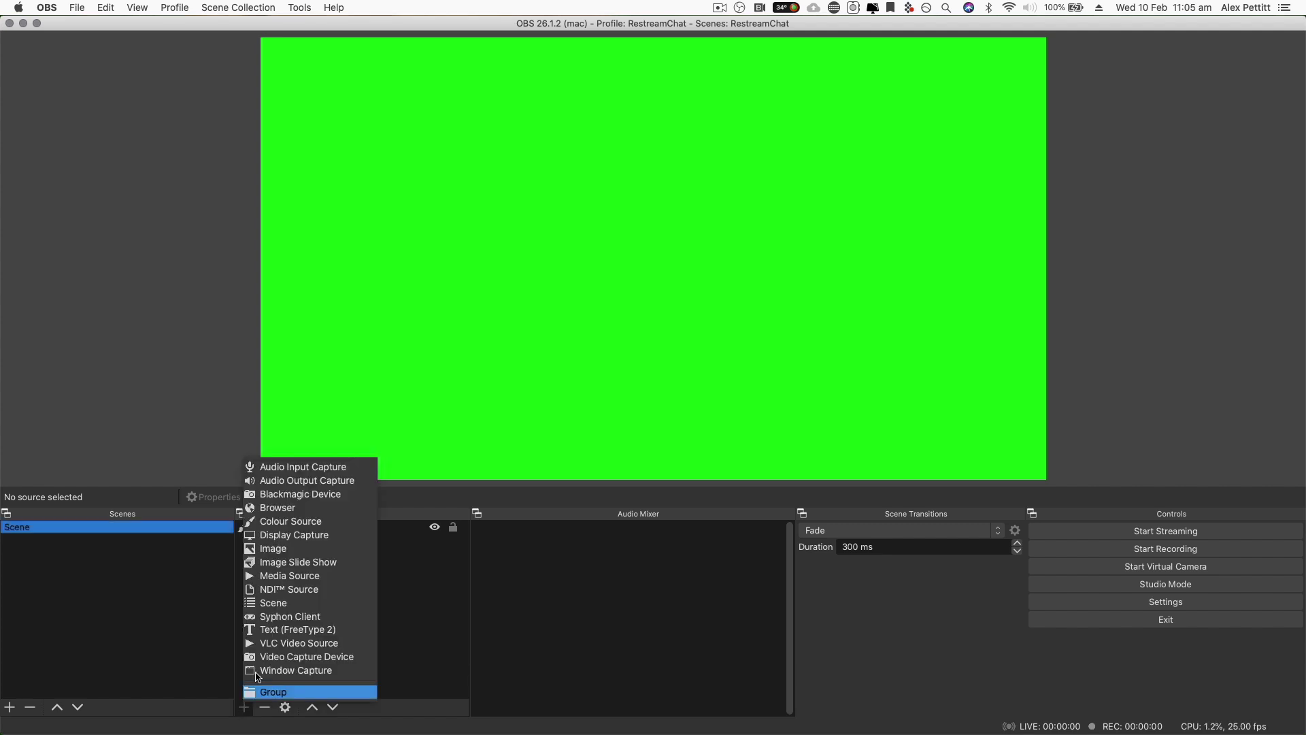
click(306, 507)
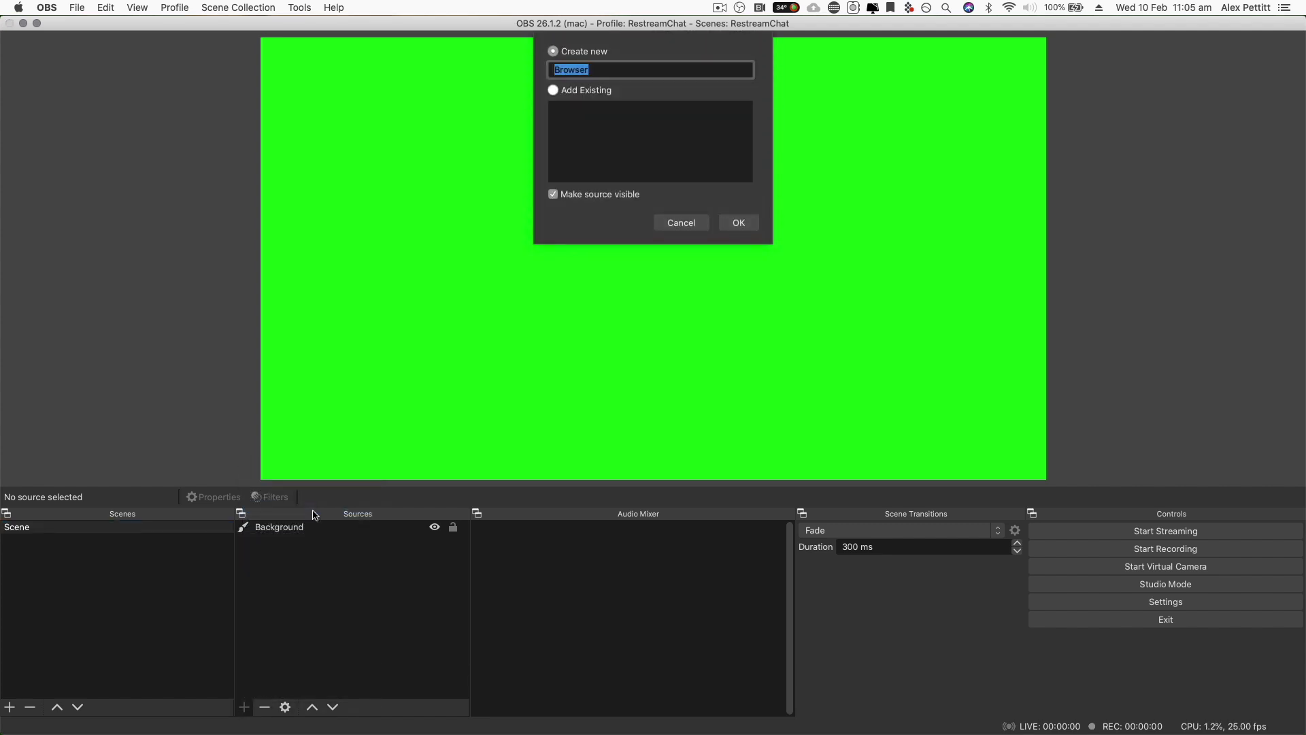
text(Overlays)
key(Return)
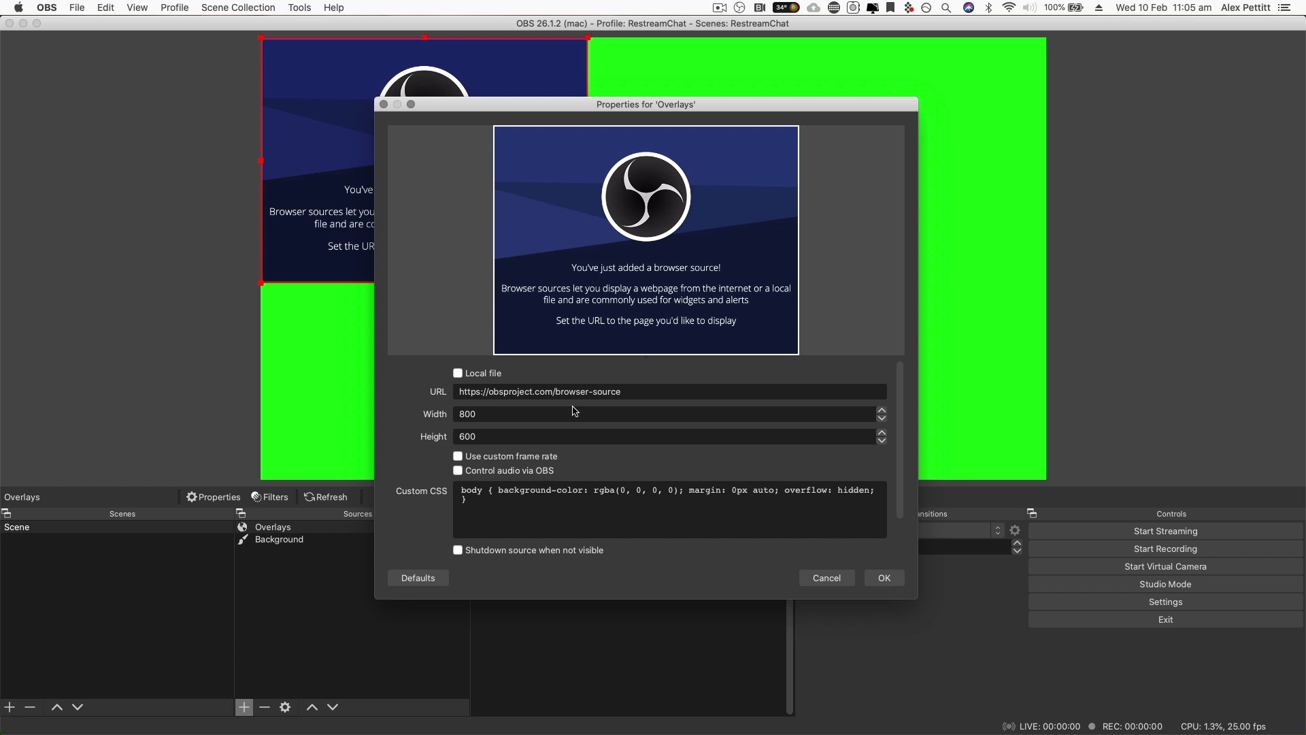
- Set the Overlays browser source's URL to the Restream chat embed link with its token, its width to 1920 and height to 1080
drag(634, 390, 409, 346)
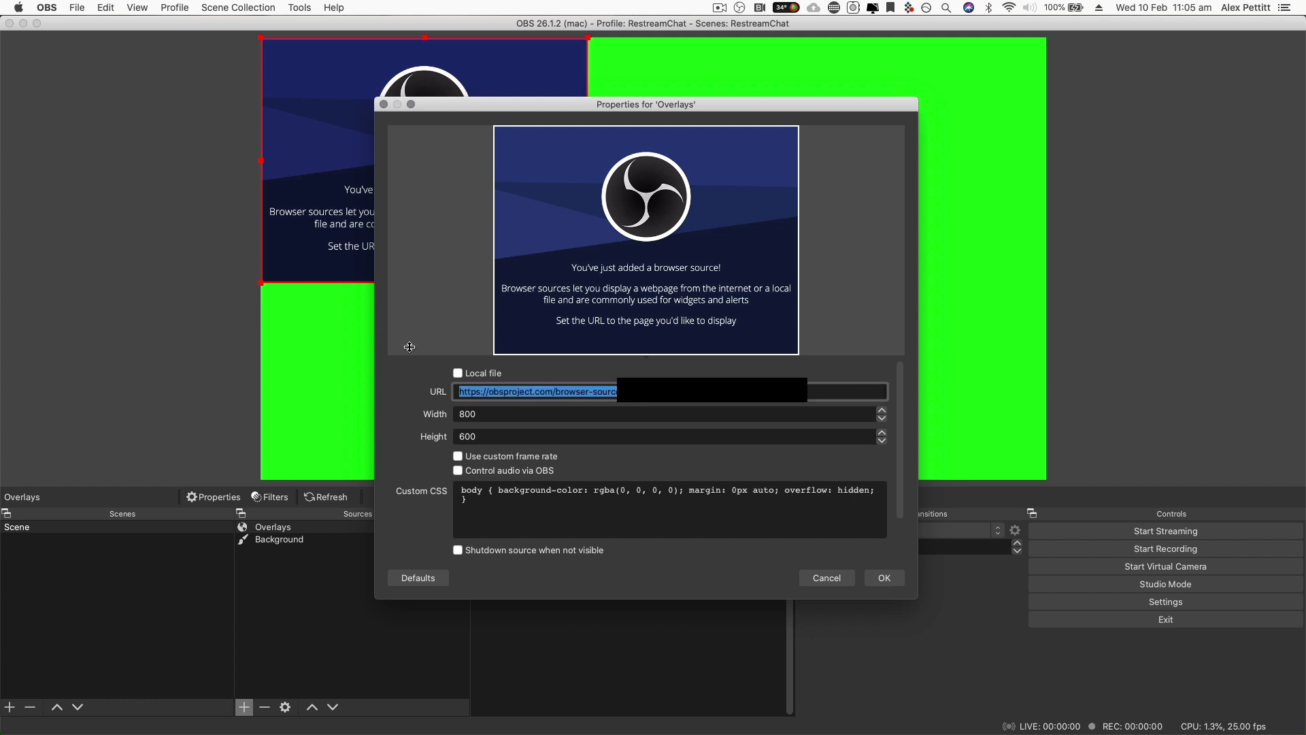
key(super+v)
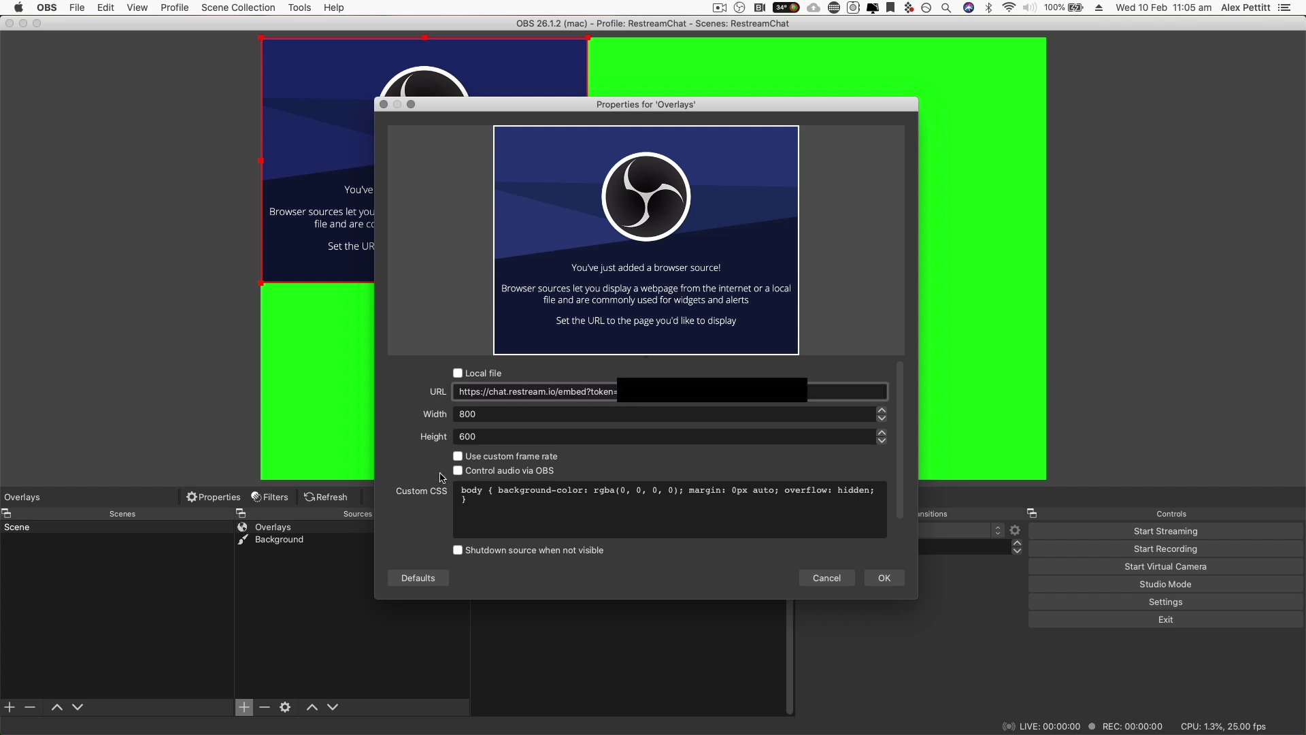
key(Tab)
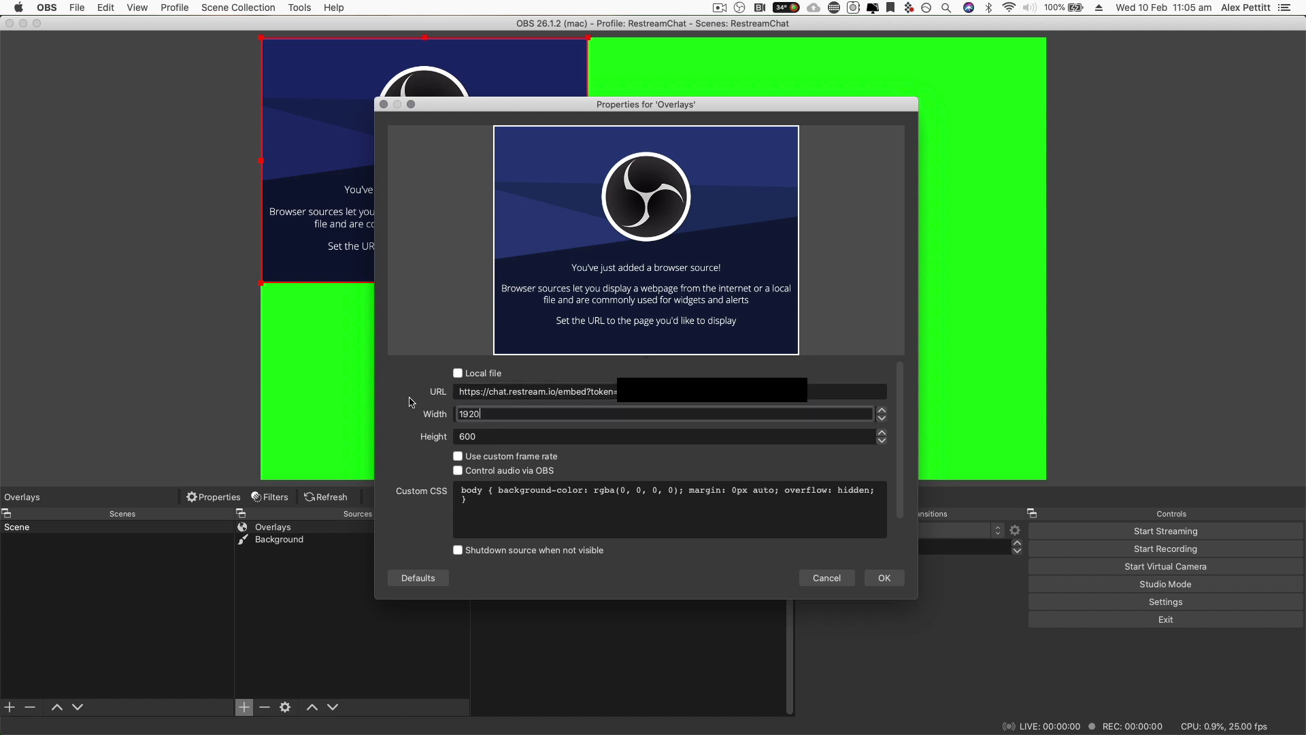
key(Tab)
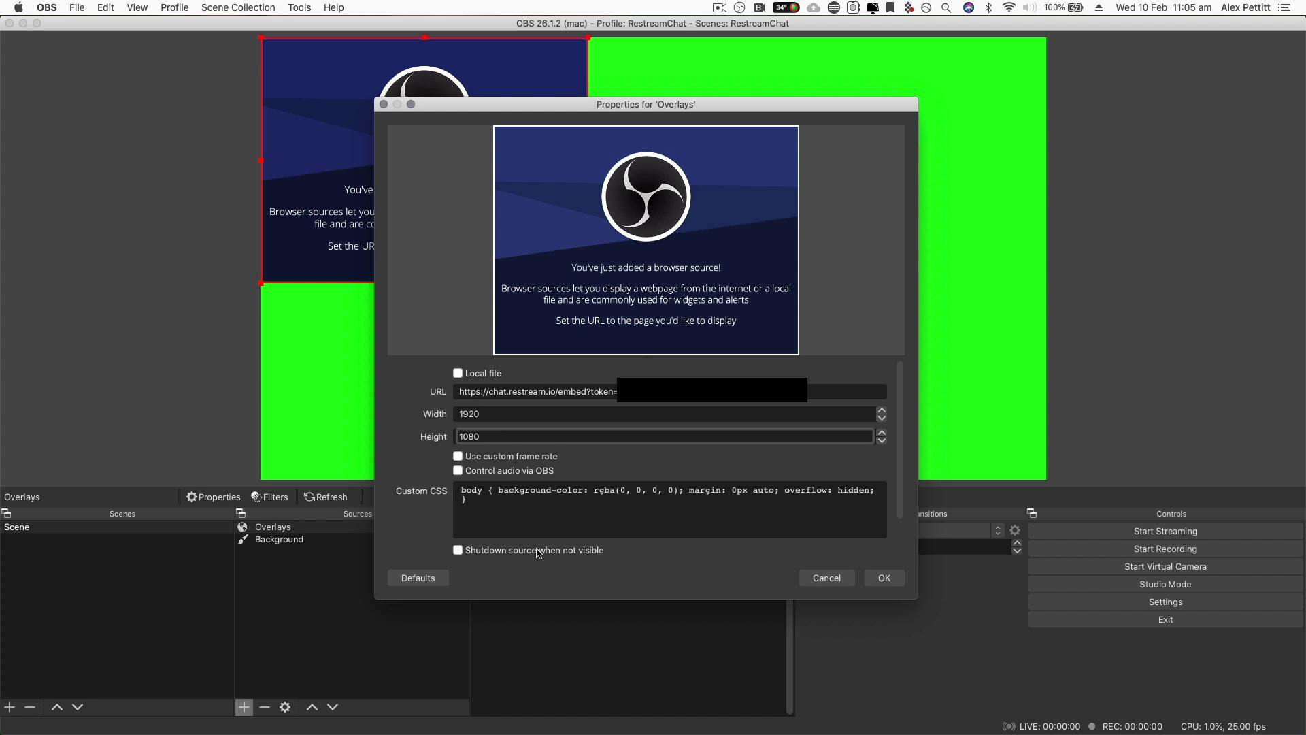
click(865, 581)
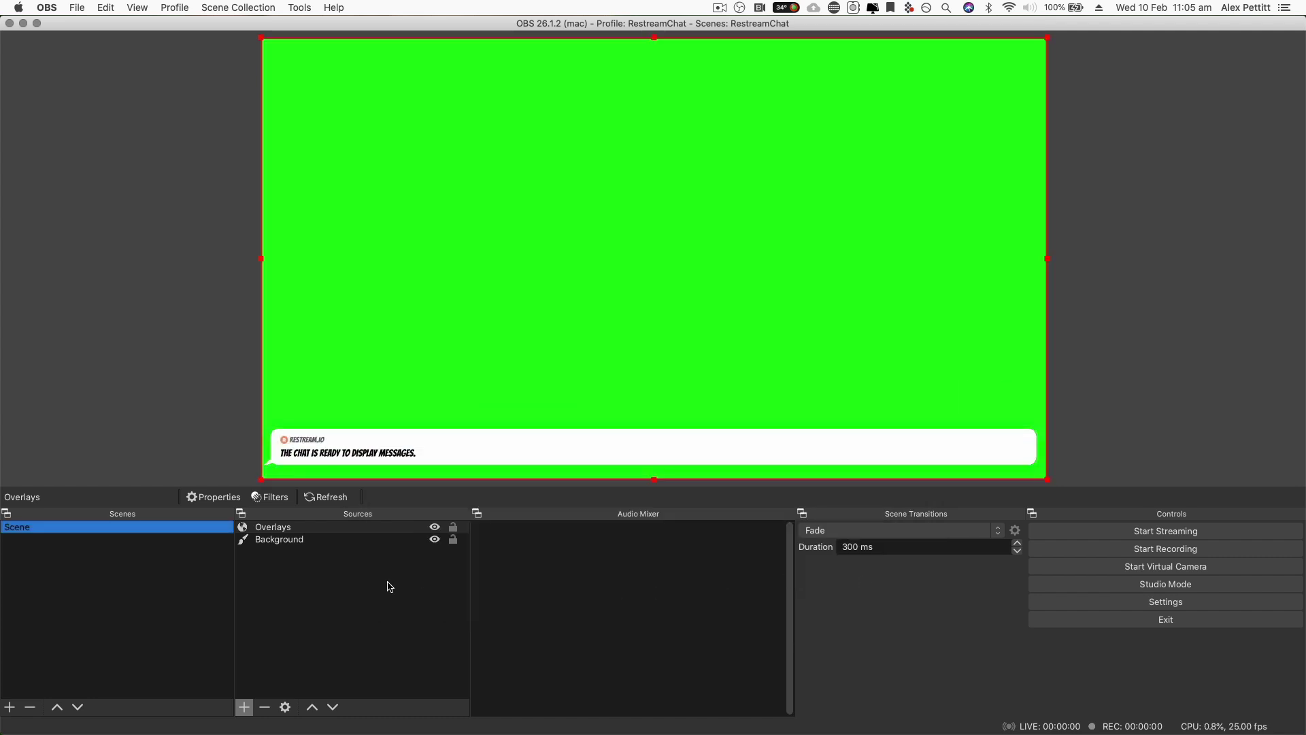
- Reduce the Overlays browser source's width to 500 and deselect the source
double_click(359, 528)
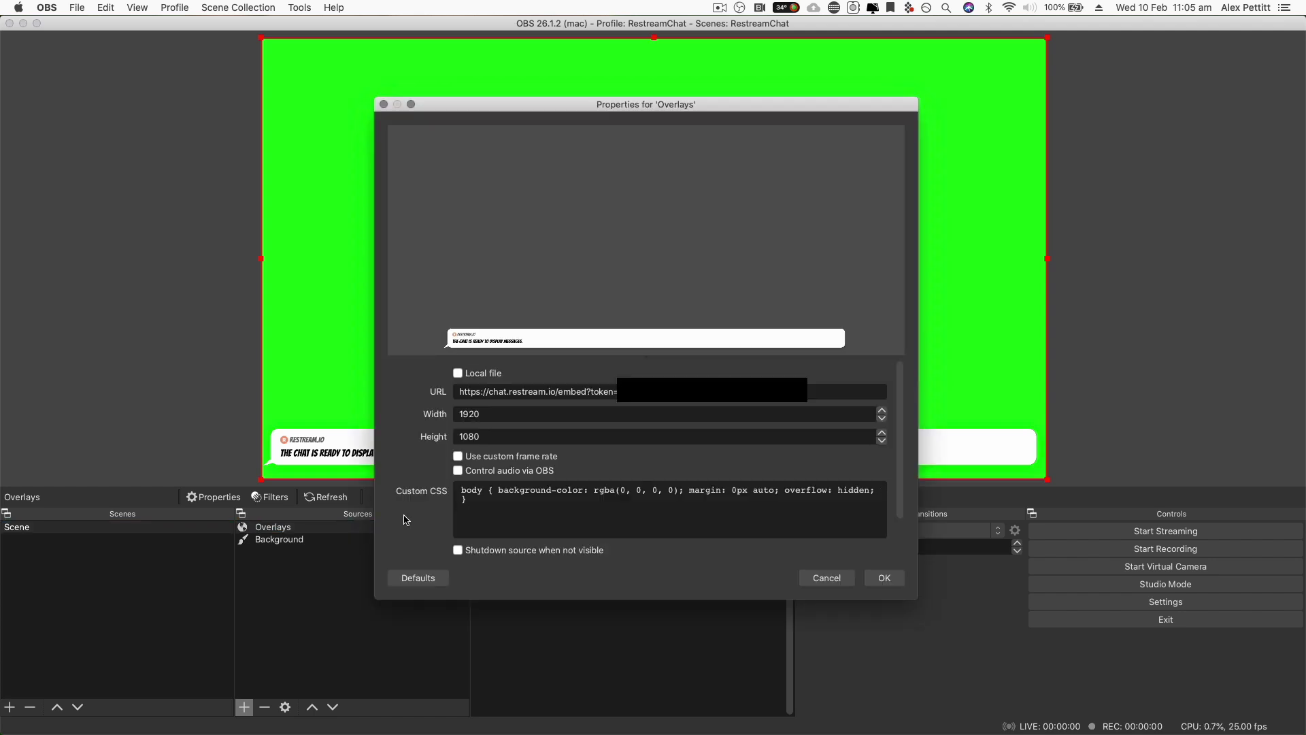
click(495, 413)
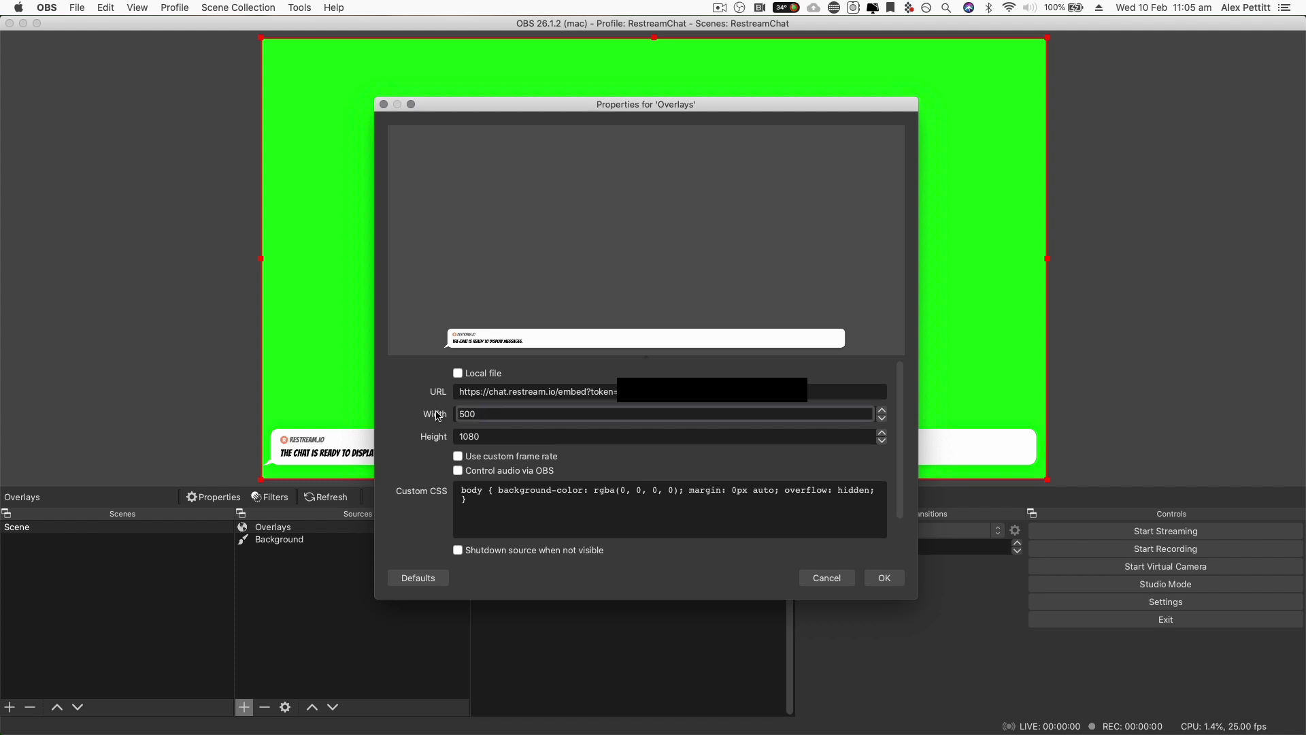
text(500)
key(Return)
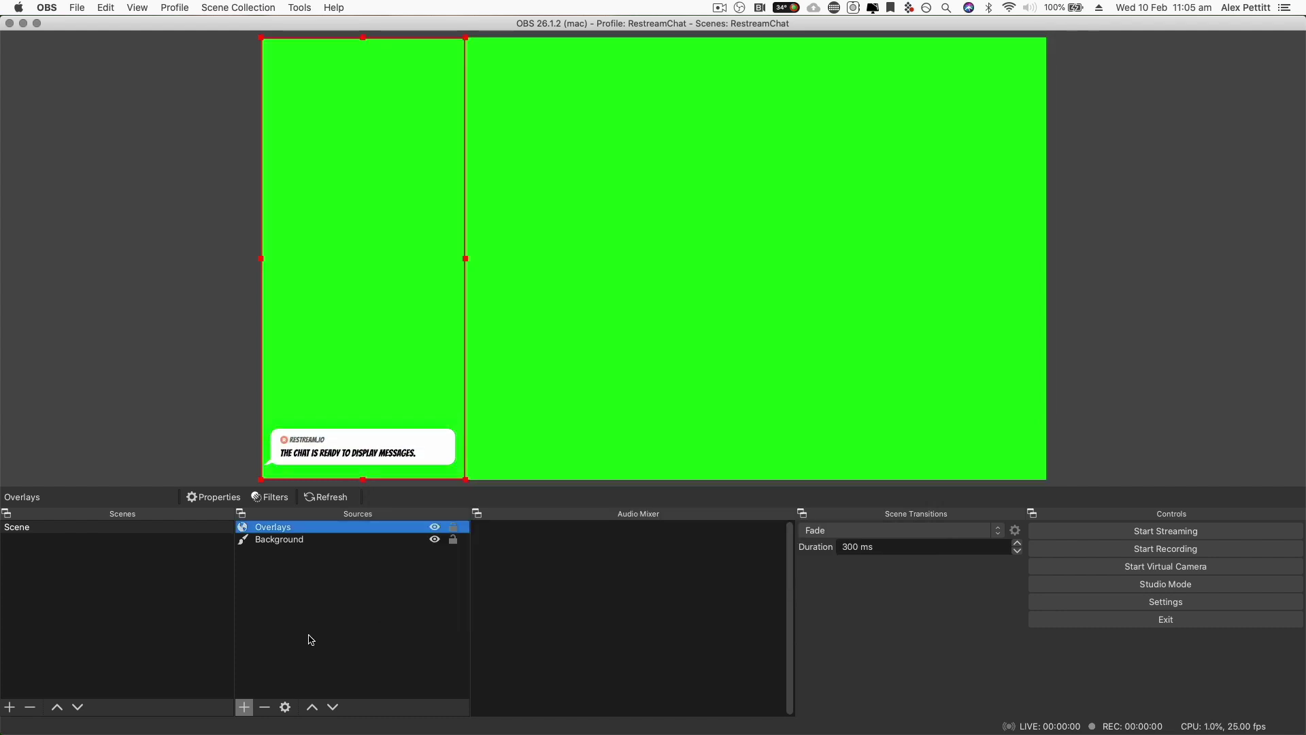
click(314, 638)
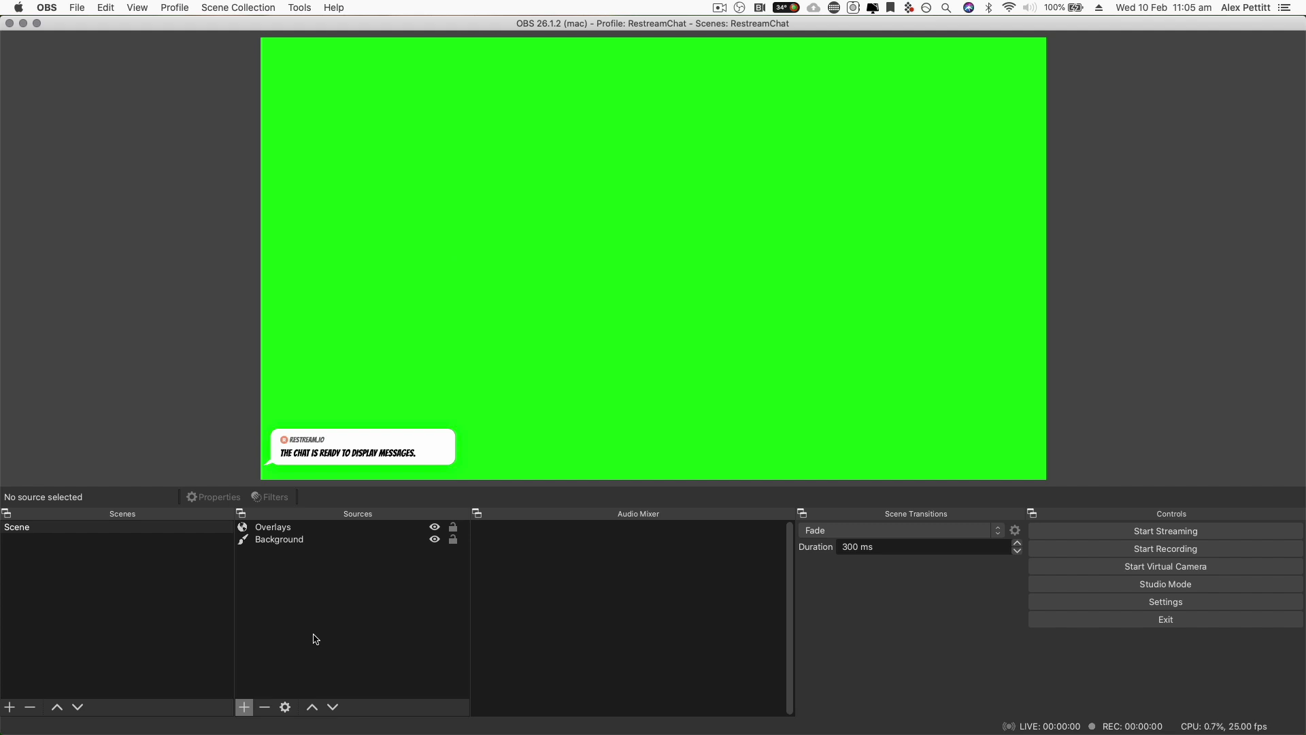
- Show the available displays for a fullscreen projector of the preview
right_click(626, 226)
mouse_move(654, 271)
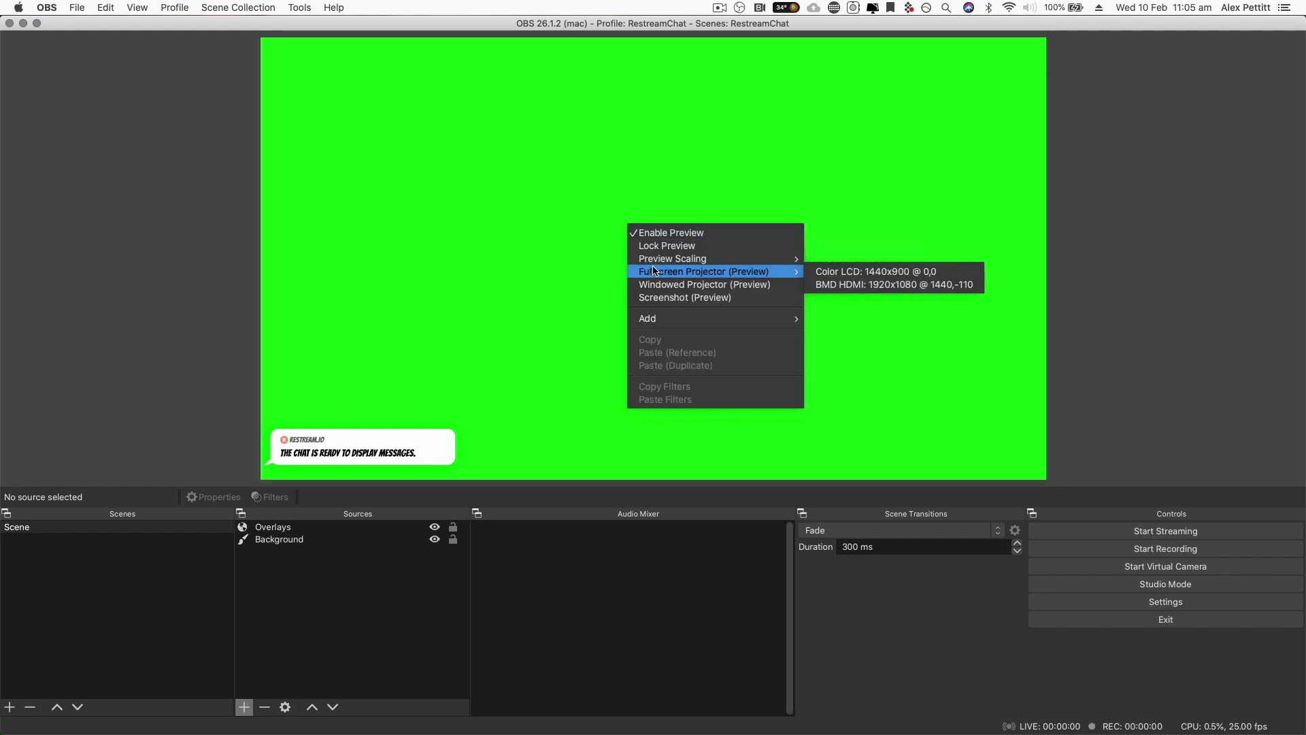
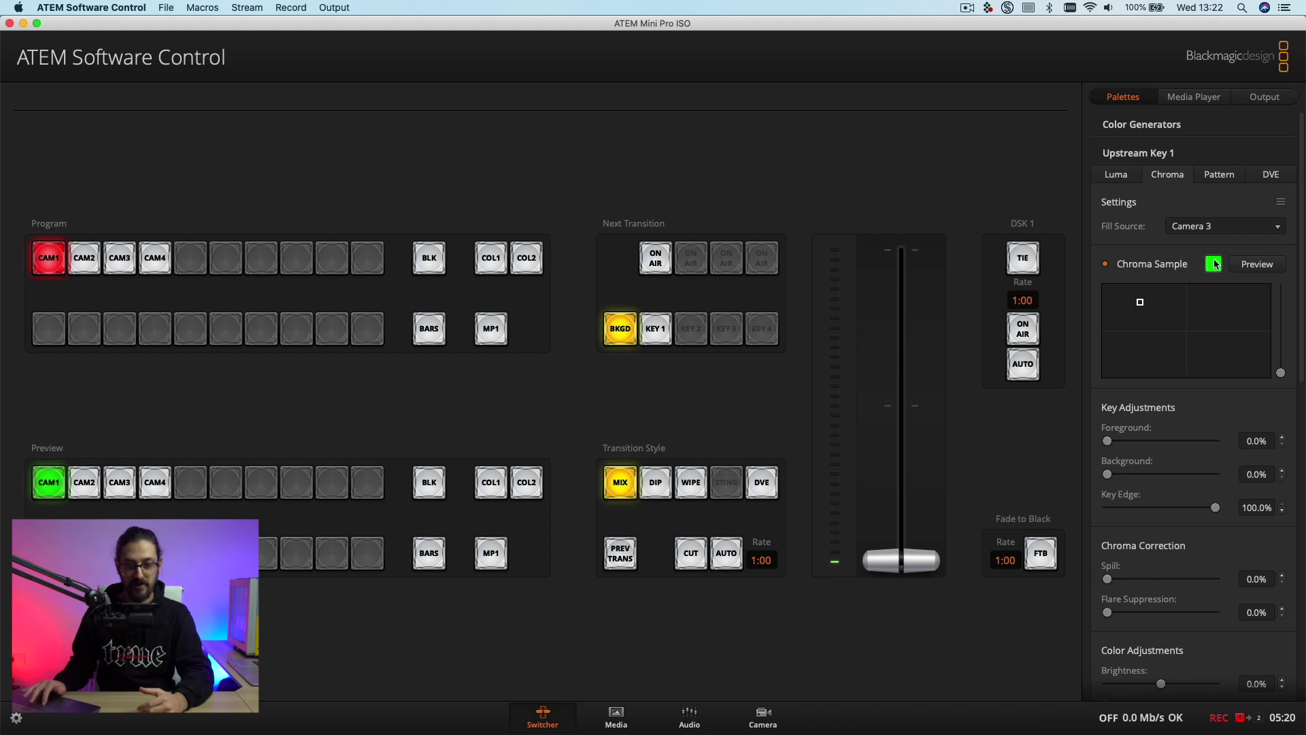
- Turn off the chroma sample cursor for Upstream Key 1 in ATEM Software Control
click(1105, 264)
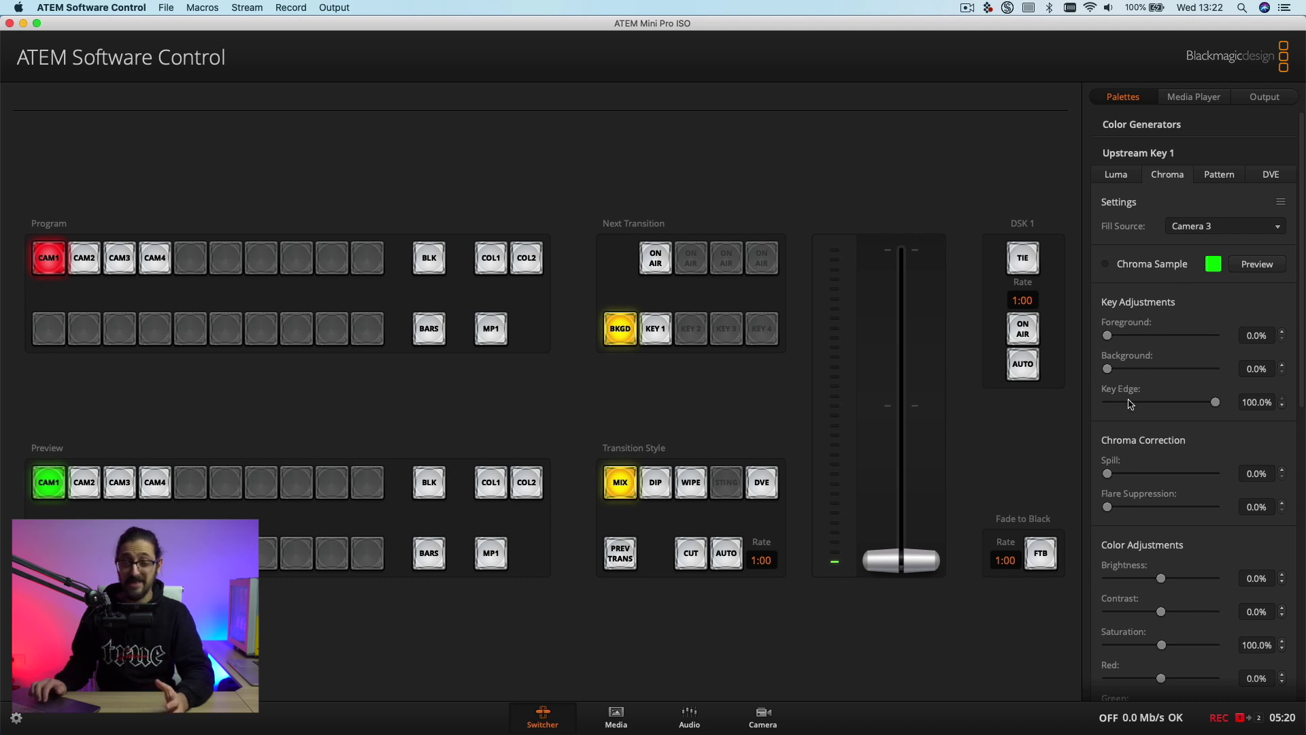
scroll(1139, 434, down, 5)
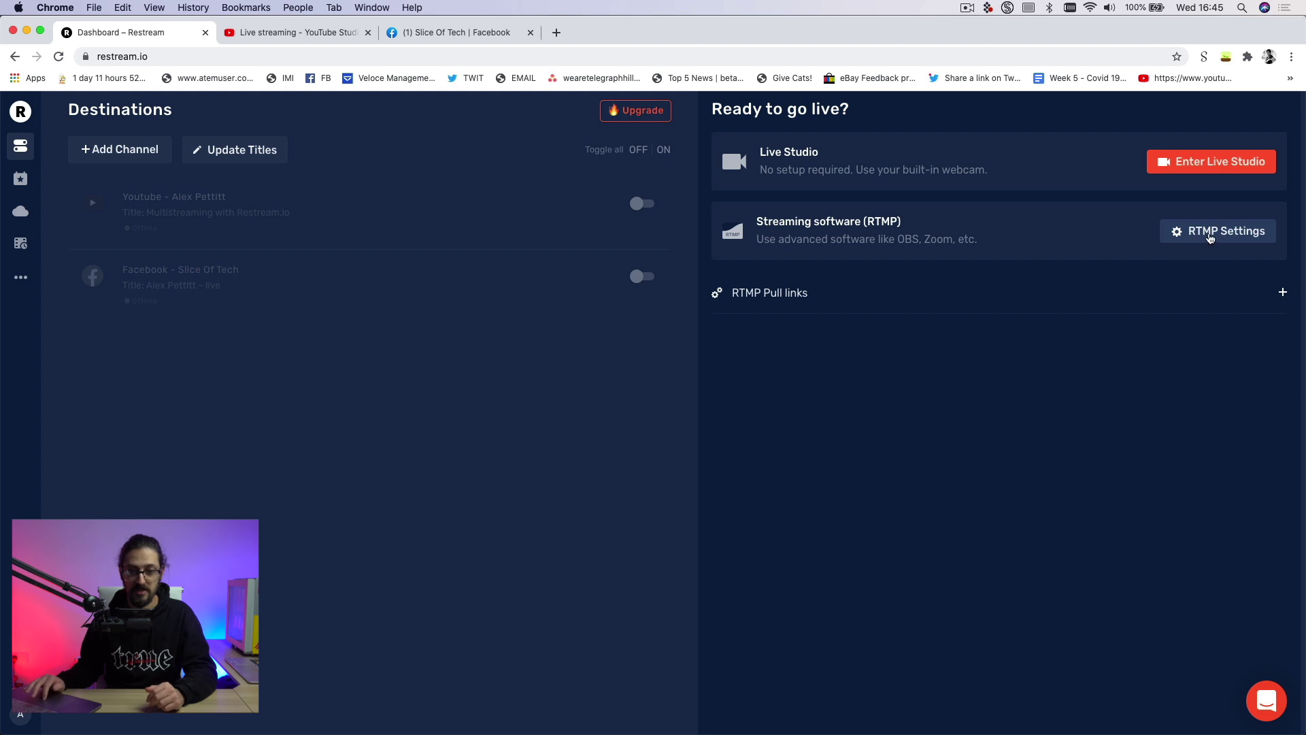
- Copy the stream key from Restream's RTMP streaming settings and close the dialog
click(1209, 232)
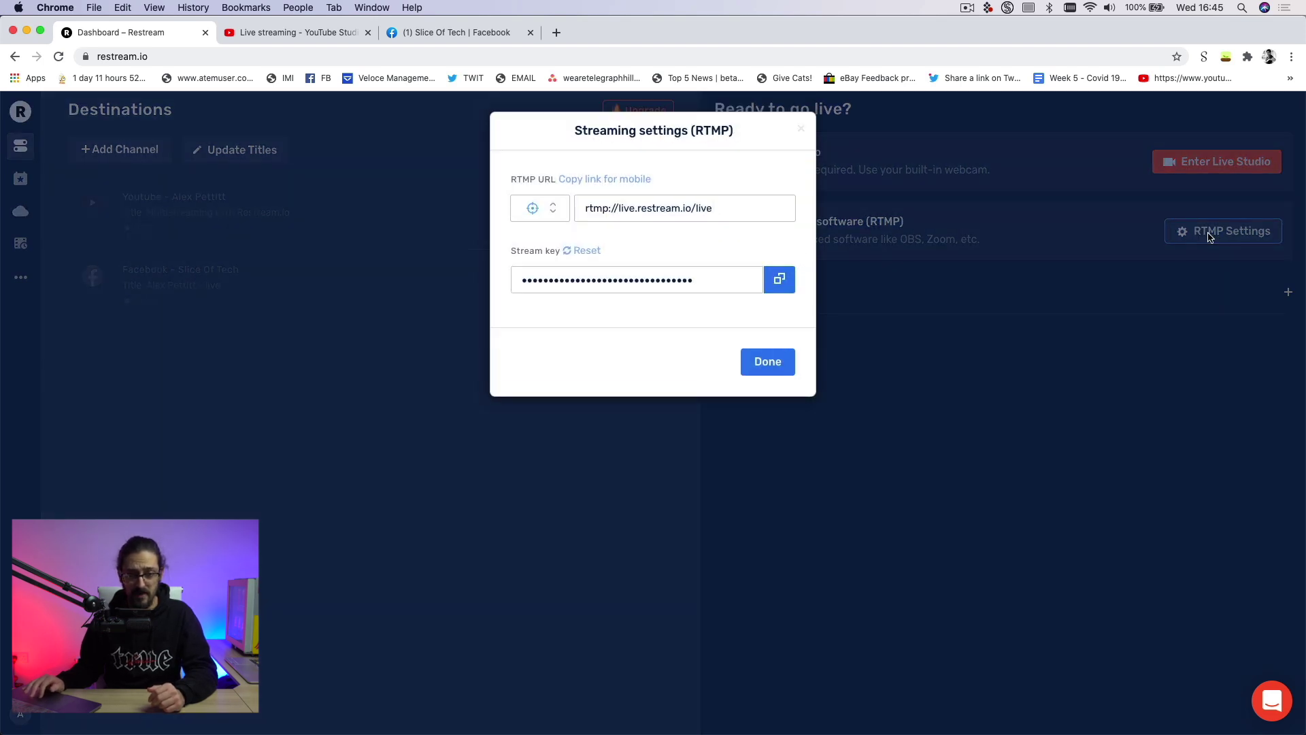
click(781, 286)
click(763, 371)
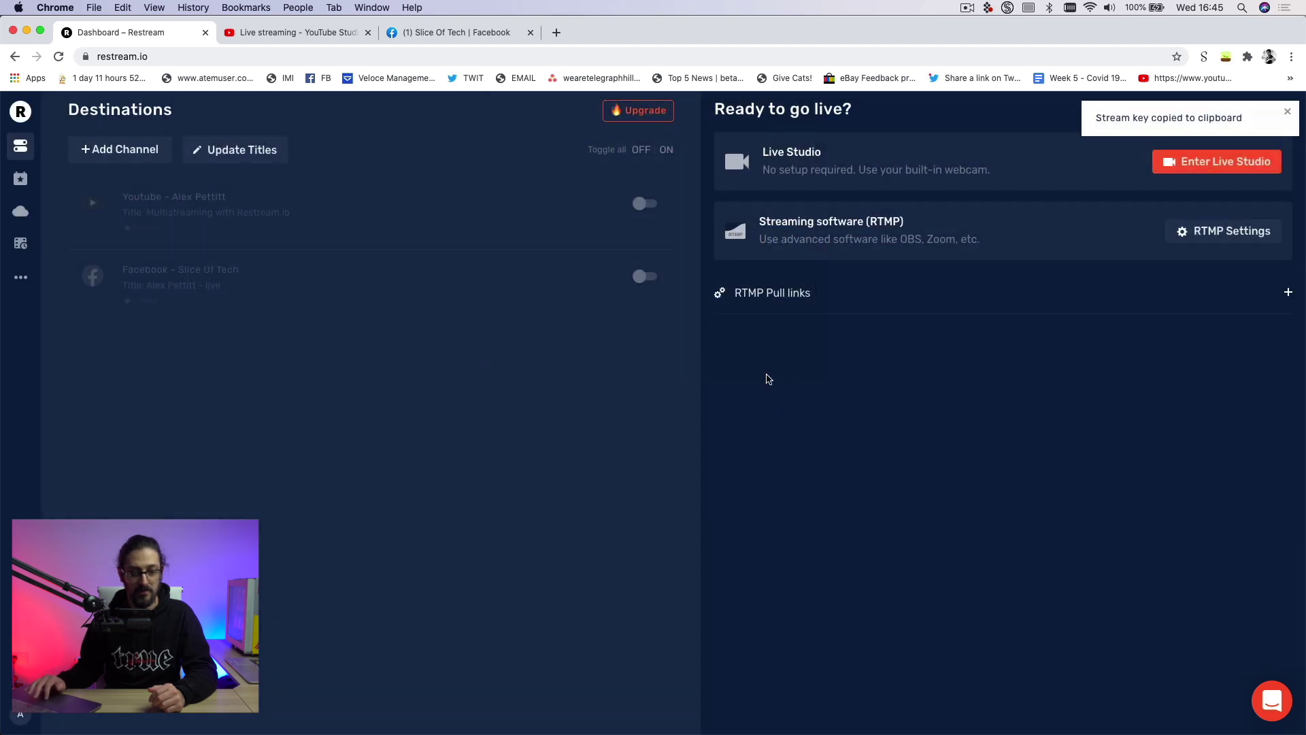
- Switch to ATEM Software Control and set the live stream platform to Restream.IO with the copied stream key
key(ctrl+Up)
click(343, 230)
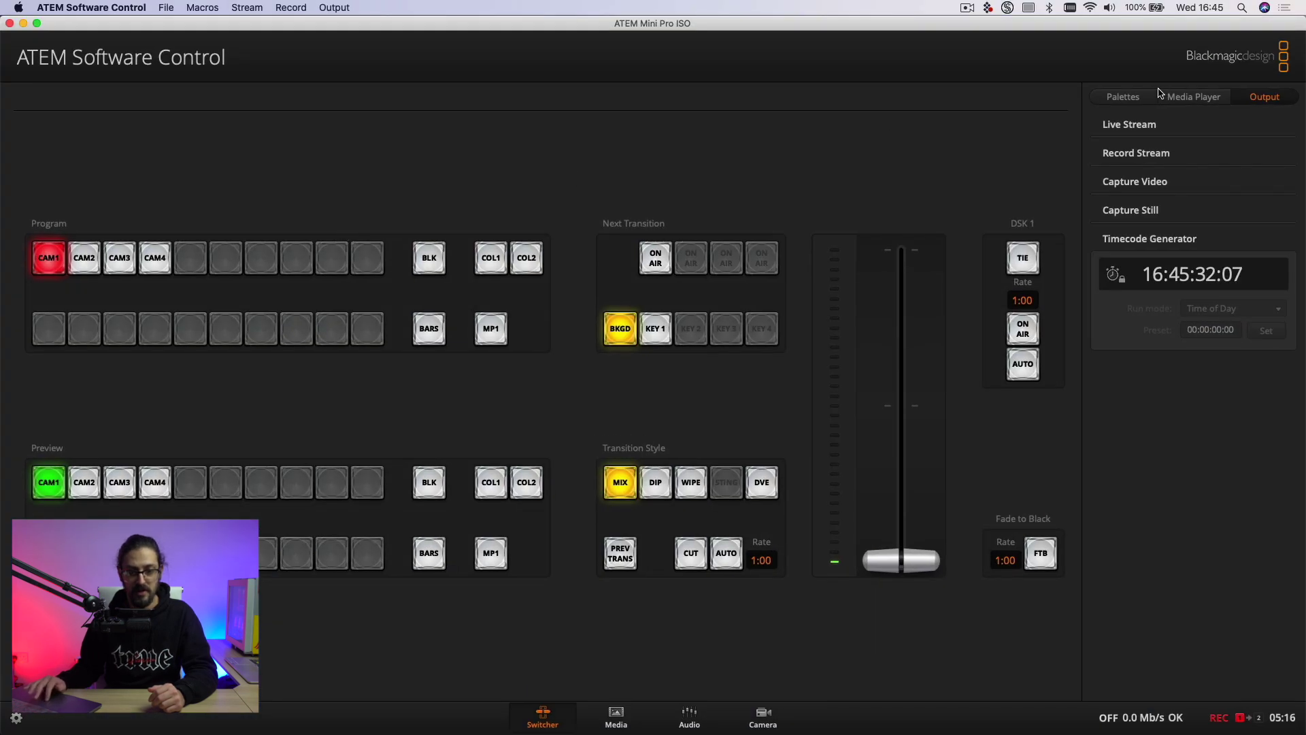
click(1129, 125)
click(1199, 226)
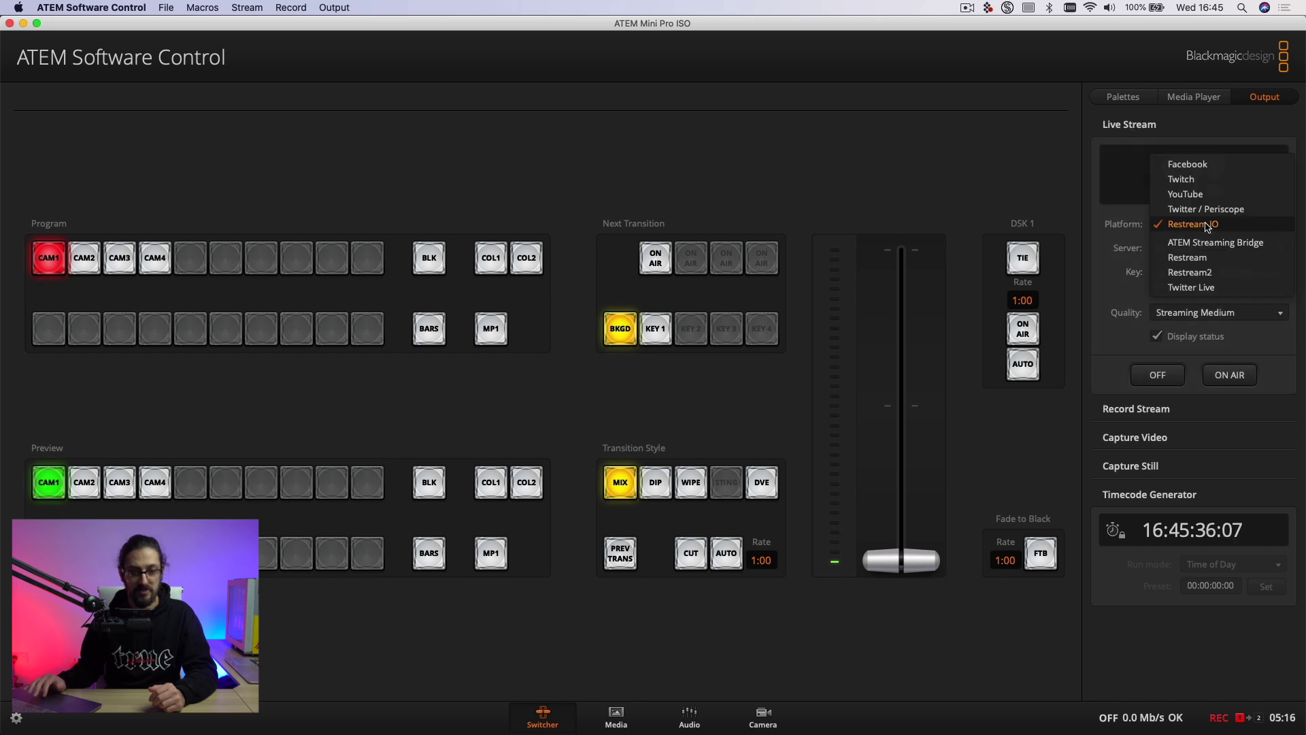
click(1195, 229)
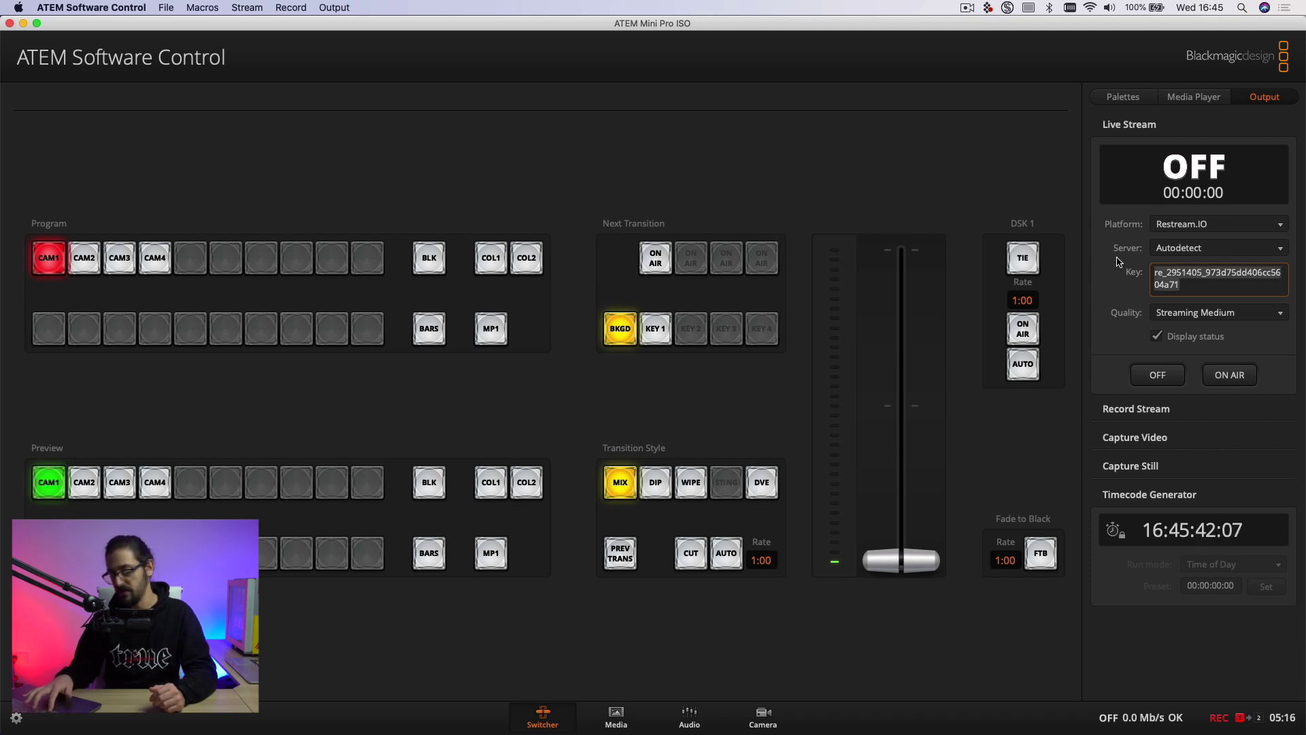
key(Return)
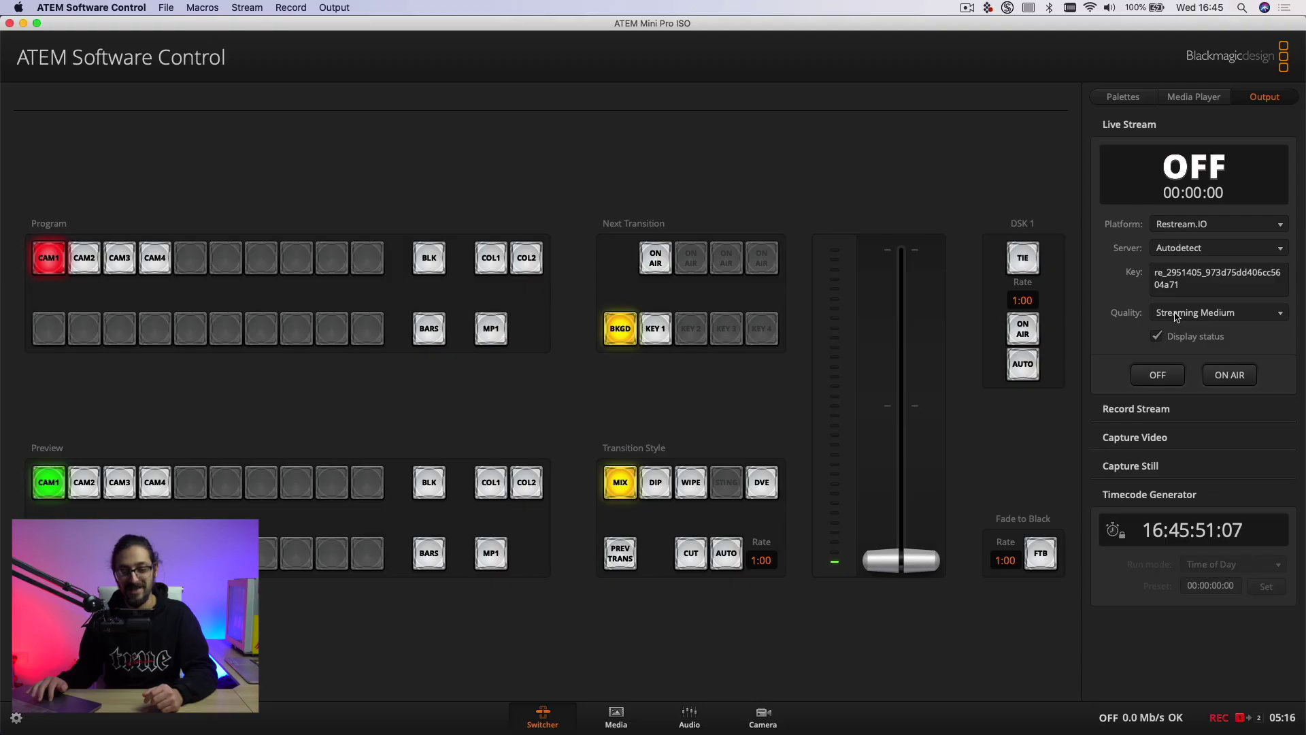
- Choose Streaming Medium as the live stream quality and put the stream on air
click(1176, 317)
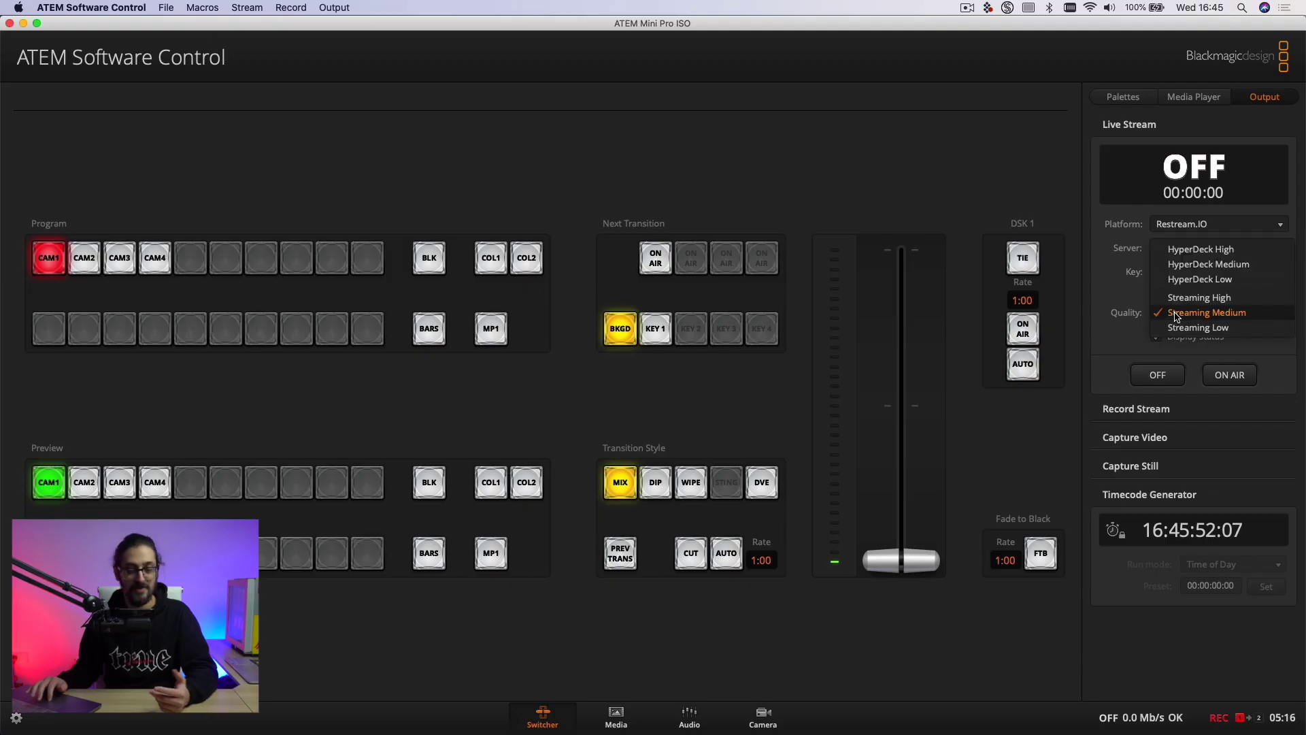
click(1176, 314)
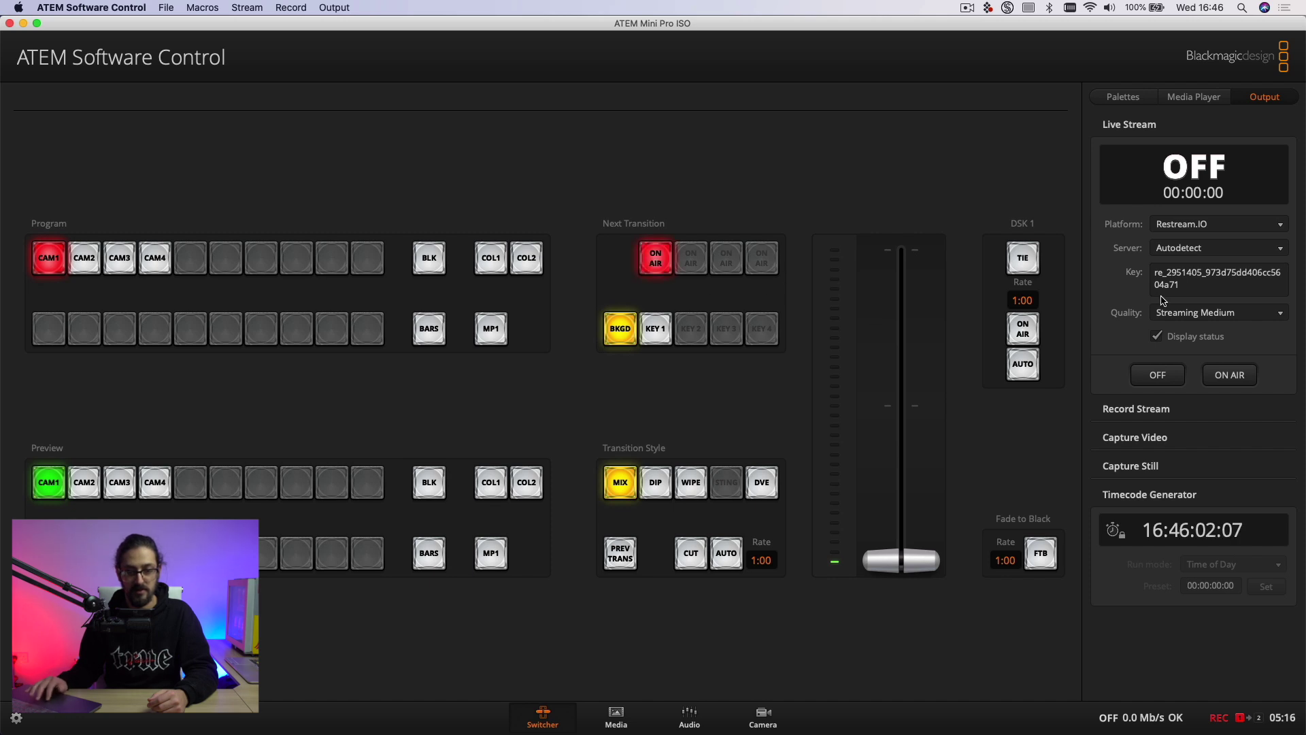
click(1234, 379)
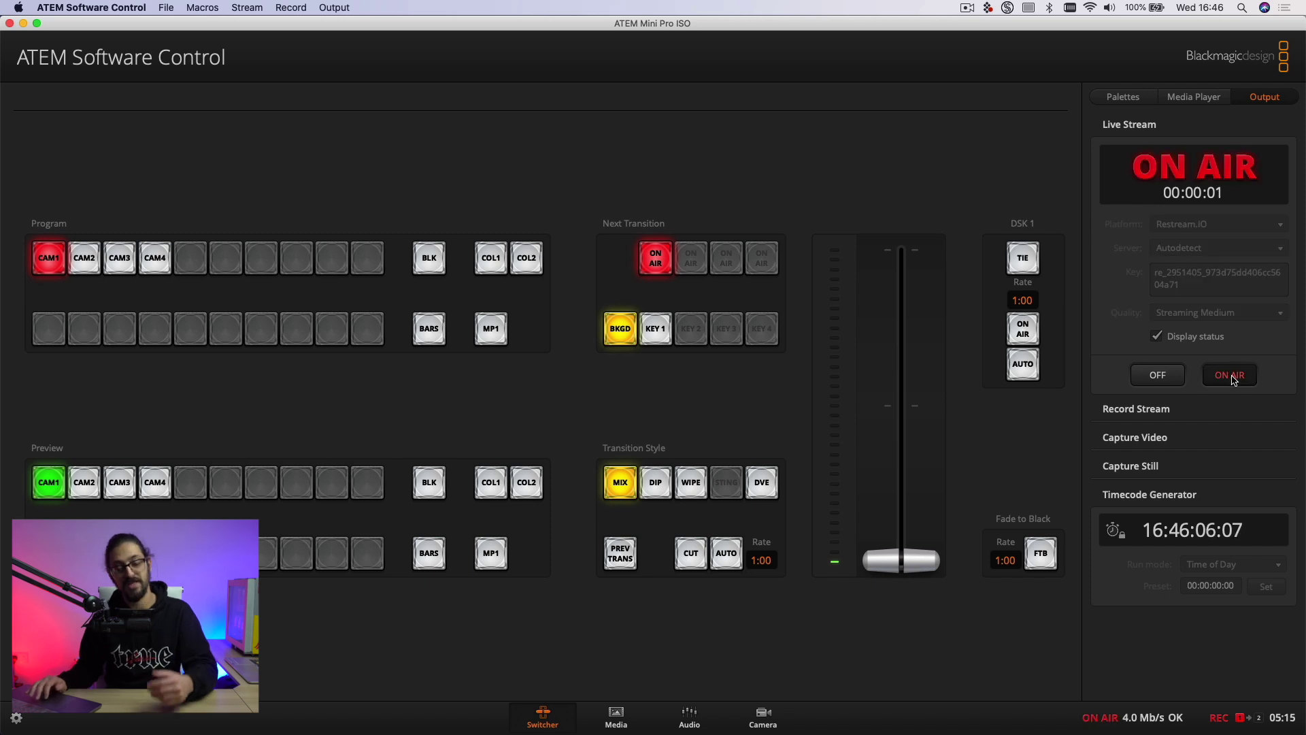
- Switch to the Restream dashboard, reload it and enable the YouTube destination
key(ctrl+Up)
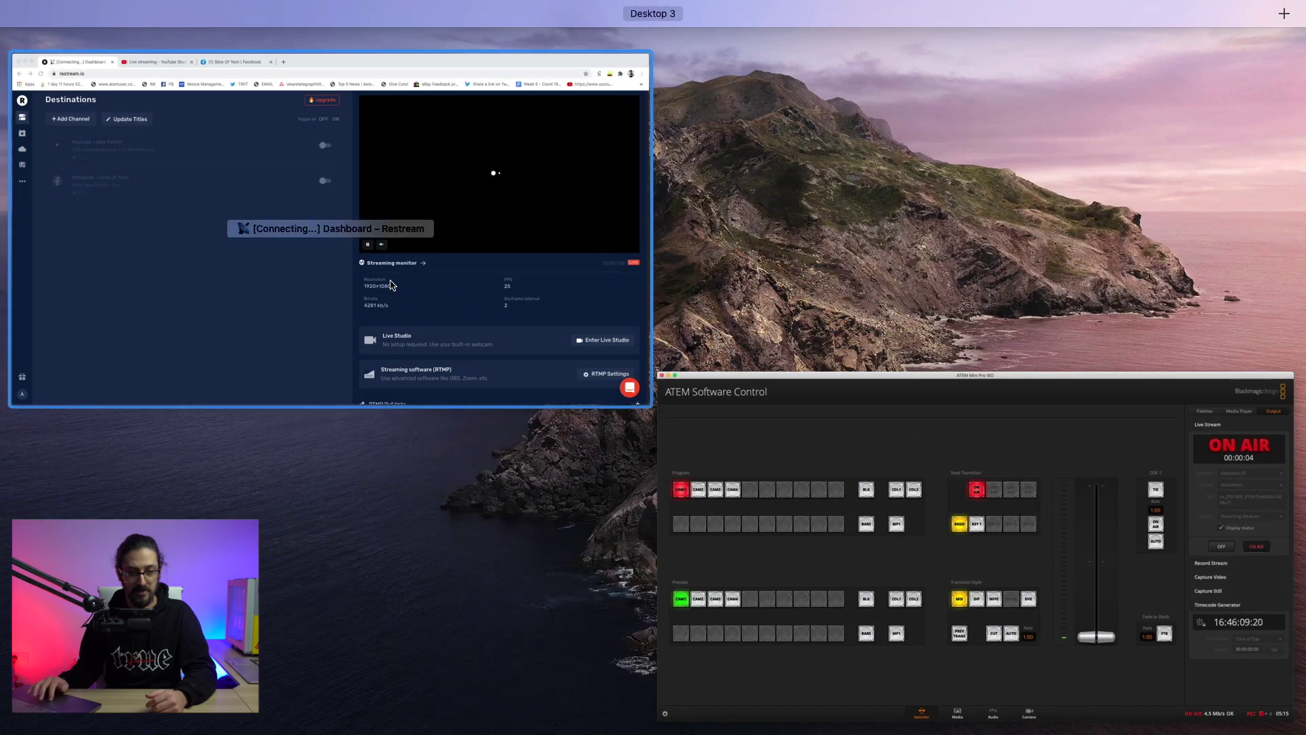
click(392, 284)
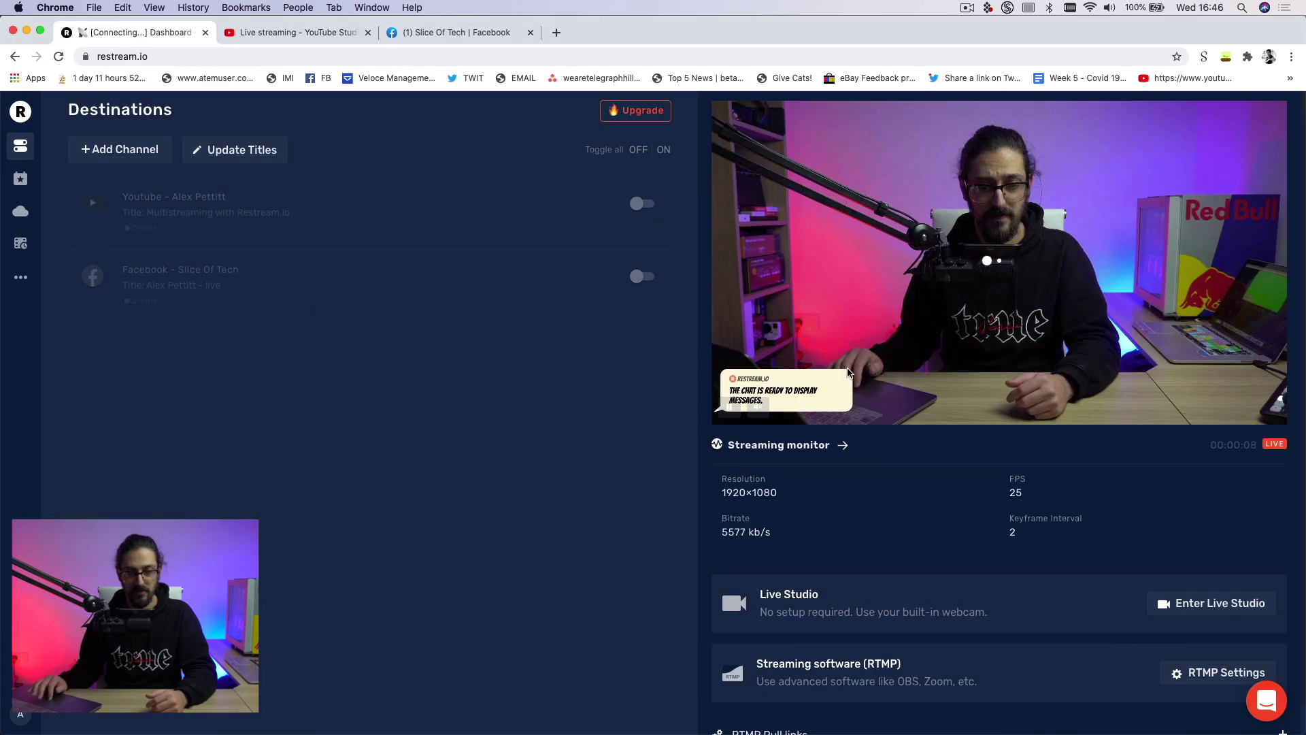
click(584, 56)
key(Return)
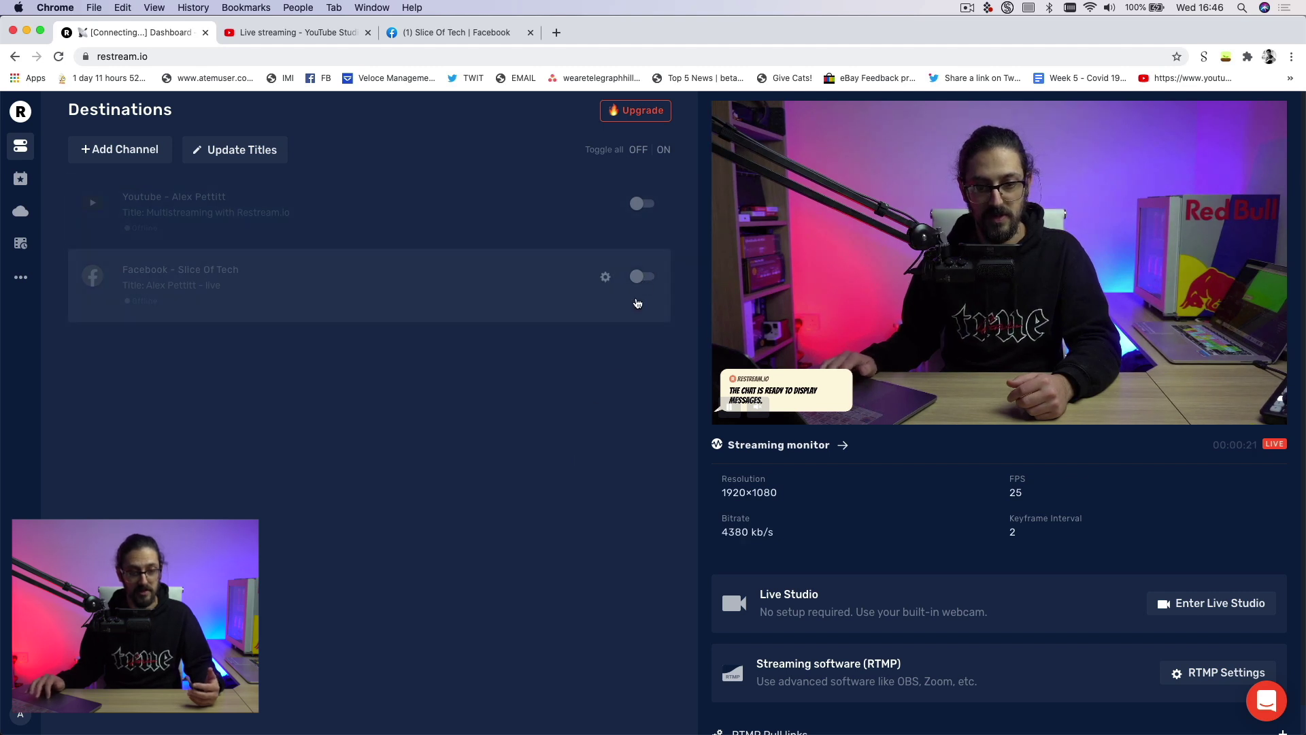
click(640, 205)
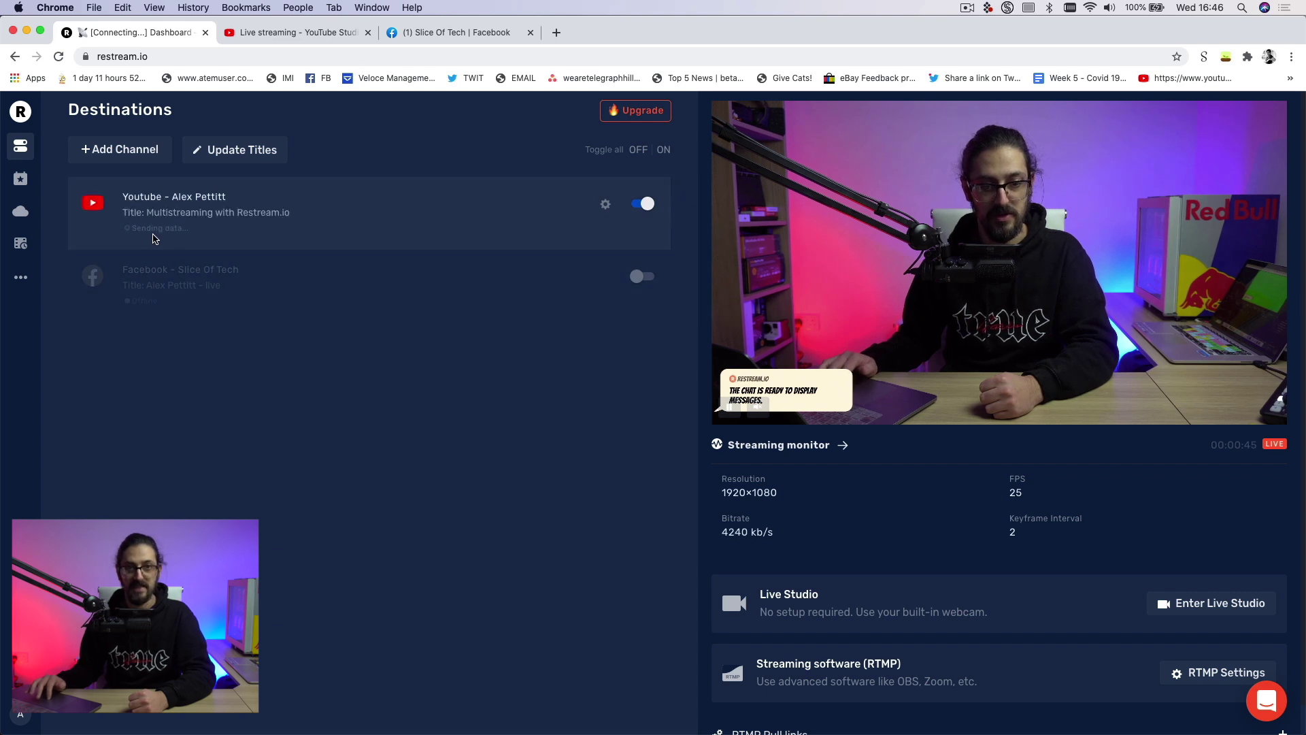
- Switch to the YouTube Studio live streaming page and reload it
click(291, 34)
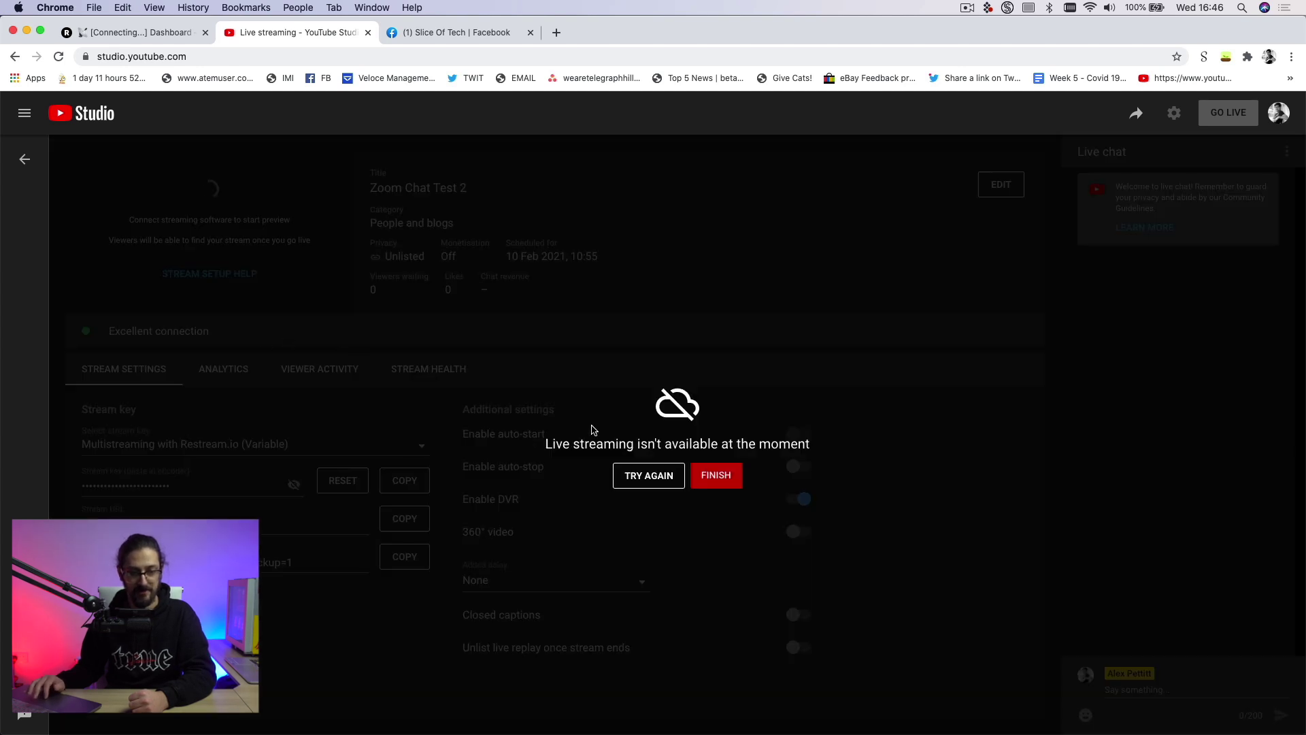
click(426, 55)
key(Return)
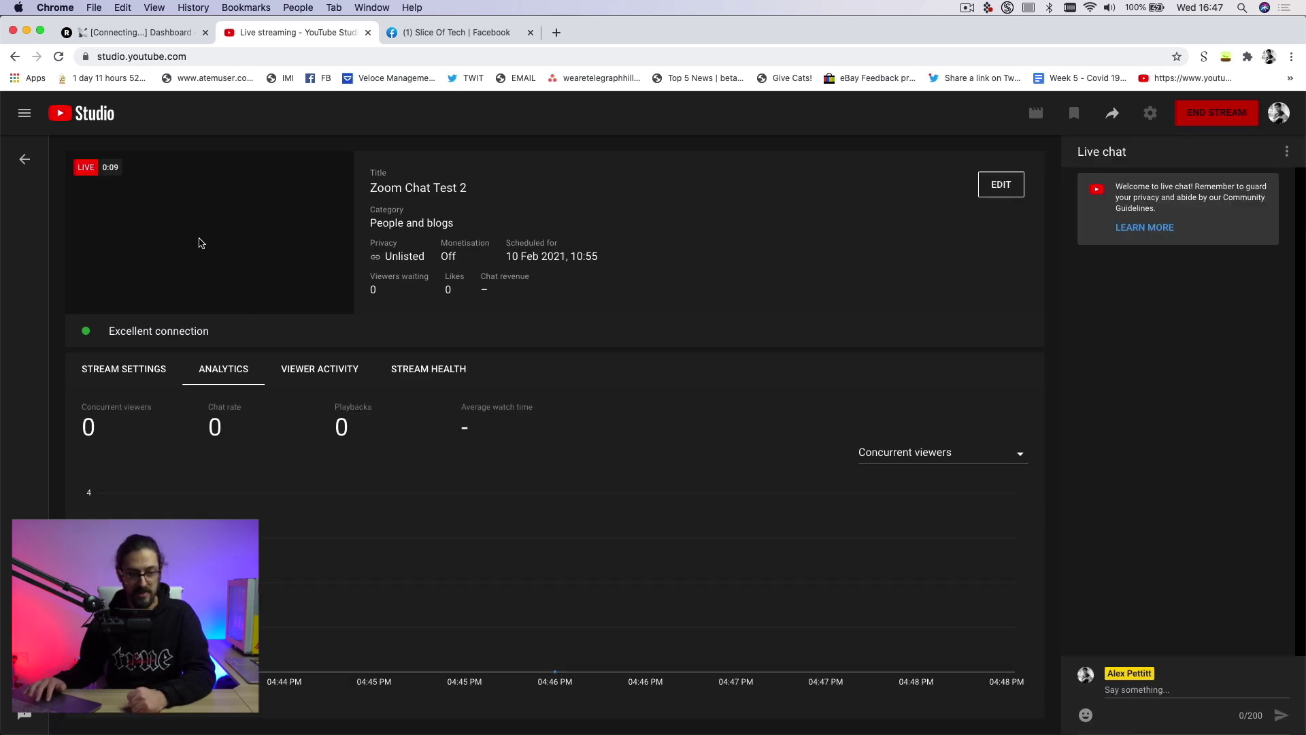
- Copy the share link of the Zoom Chat Test 2 live stream and open it in the same browser tab
click(1110, 116)
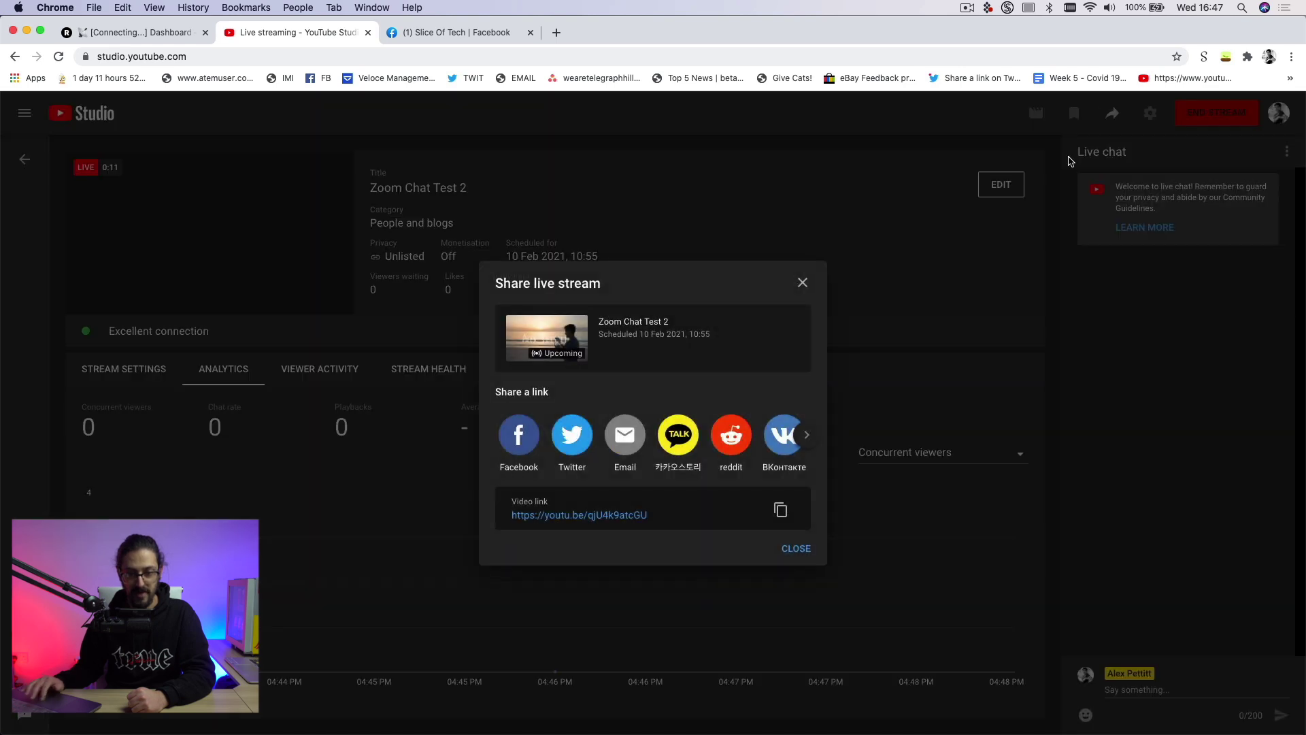
click(782, 508)
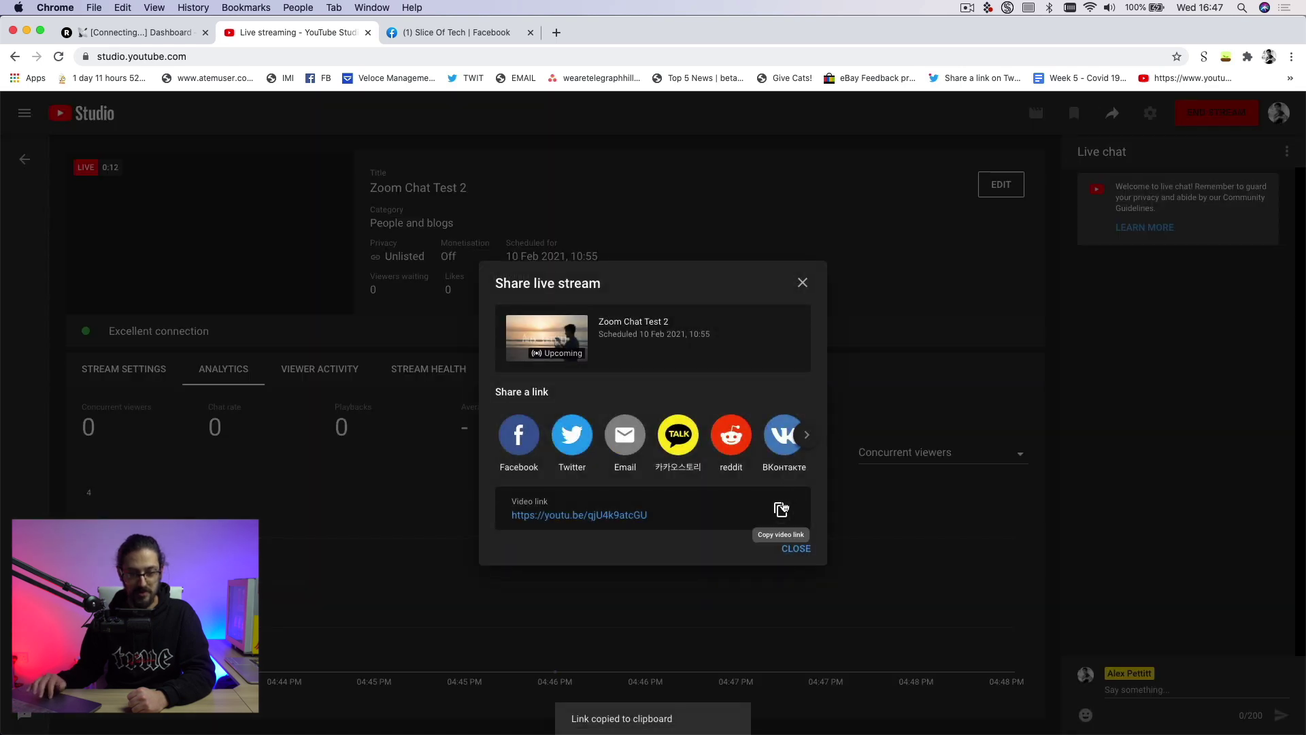
click(800, 284)
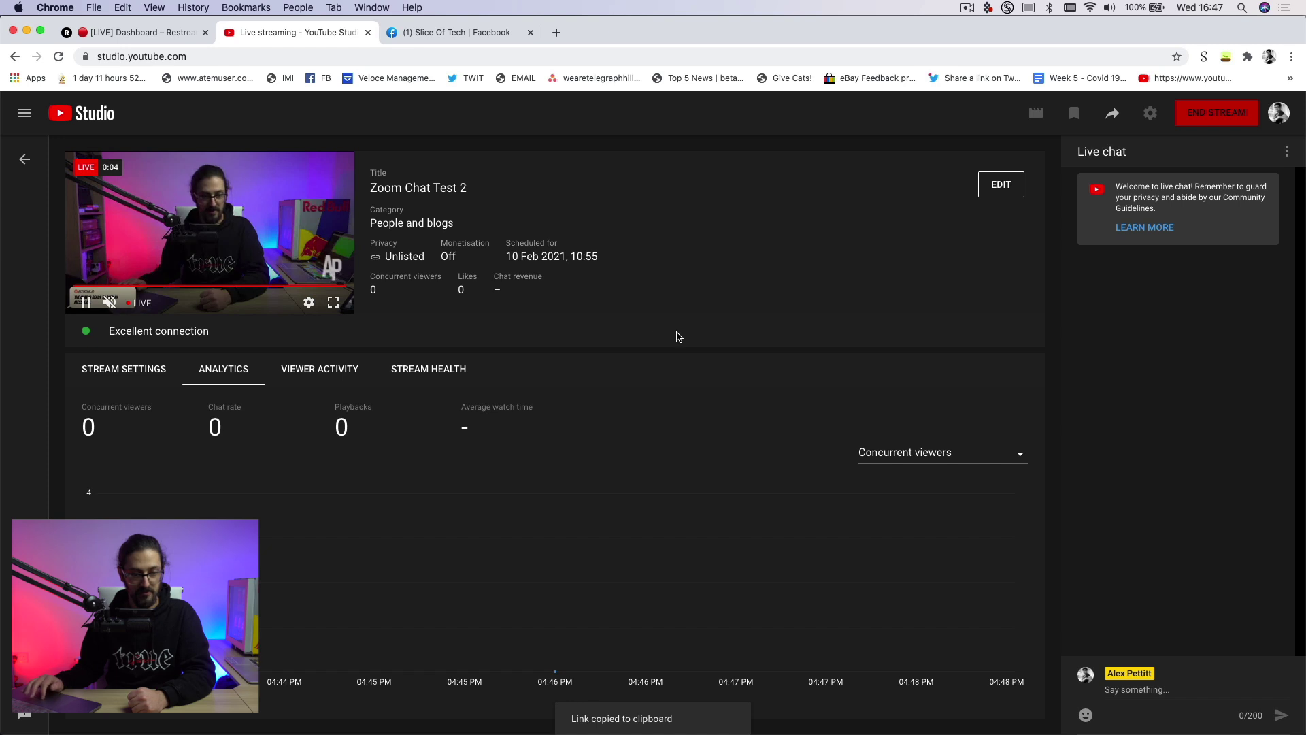
click(379, 56)
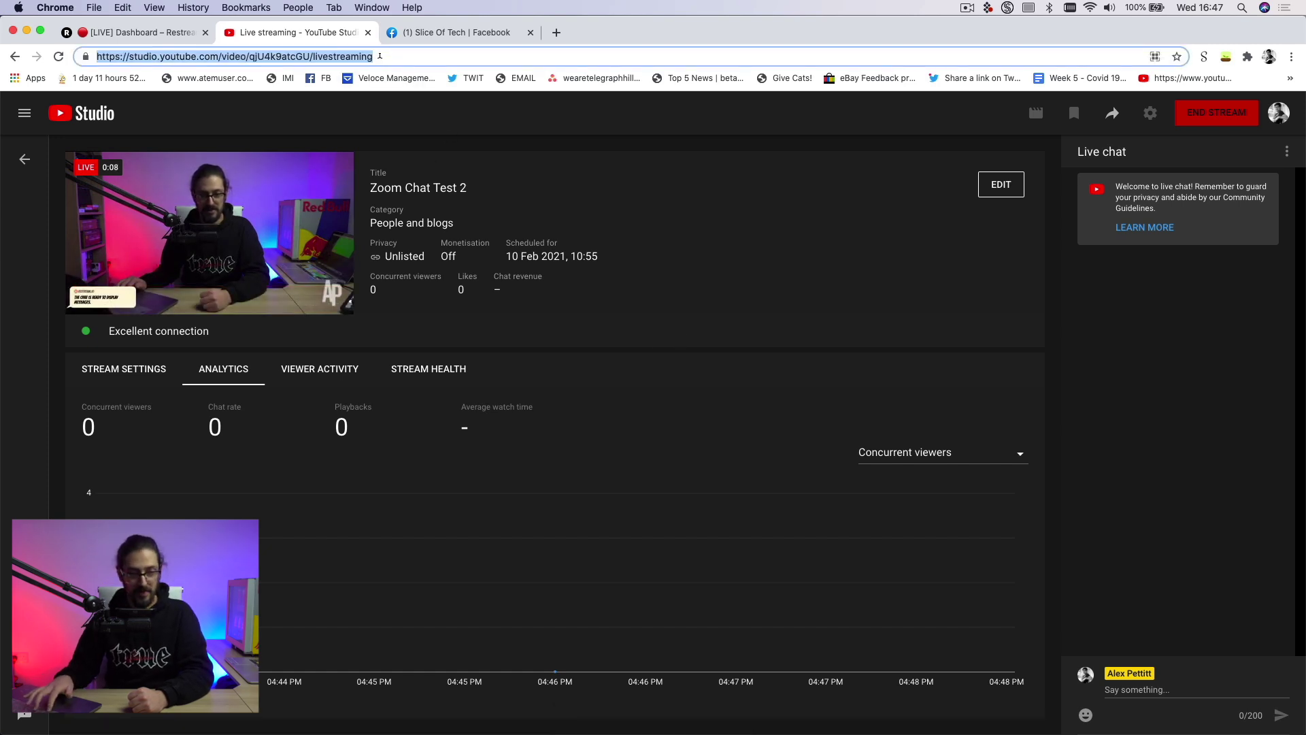
key(cmd+v)
key(Return)
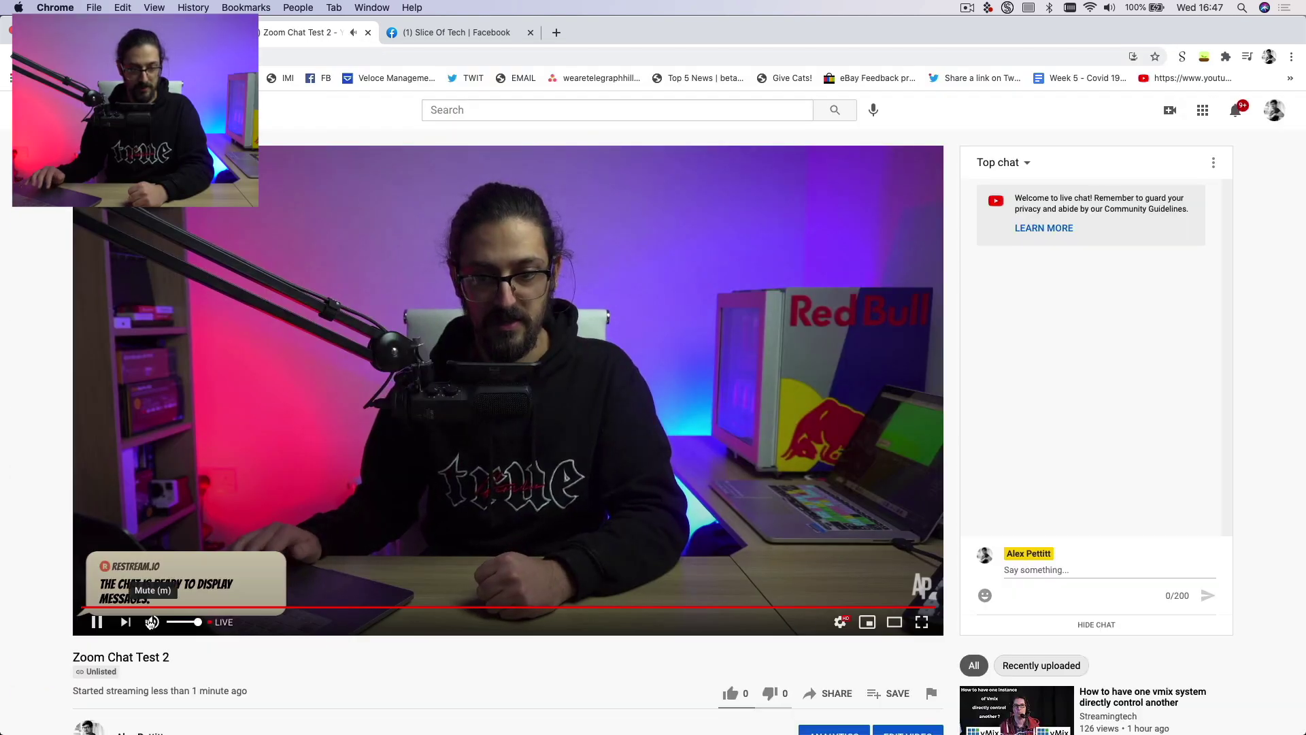
- Send "Hello YouTube" in the YouTube live chat and check the chat overlay in the Restream dashboard preview and the YouTube stream
click(1044, 569)
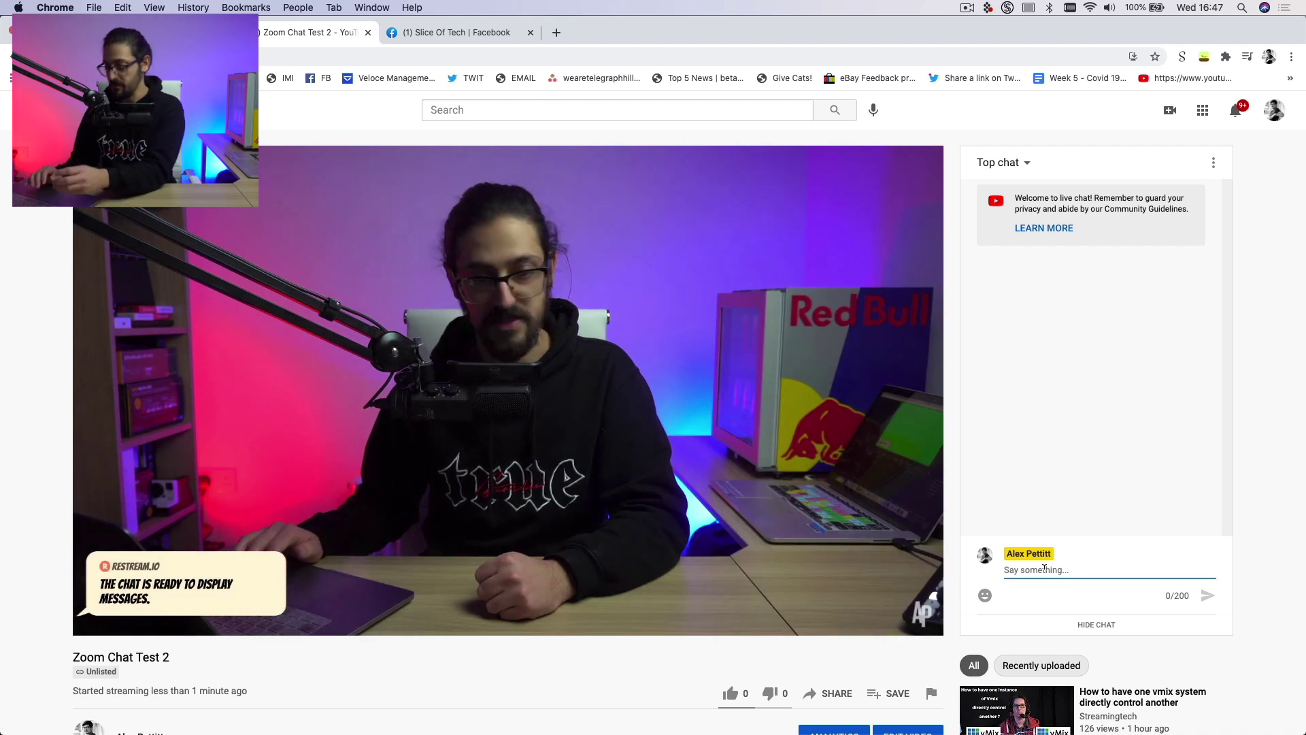
text(Hello YouTub)
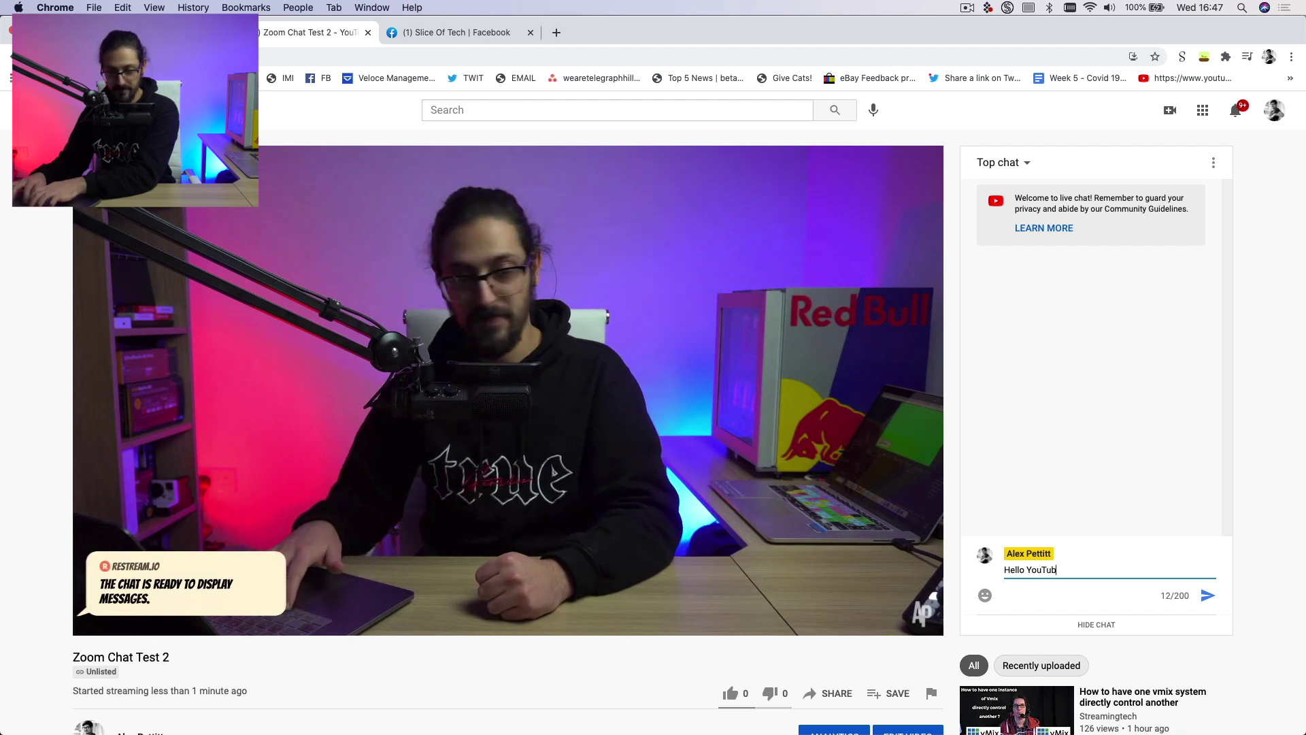
text(e)
key(Return)
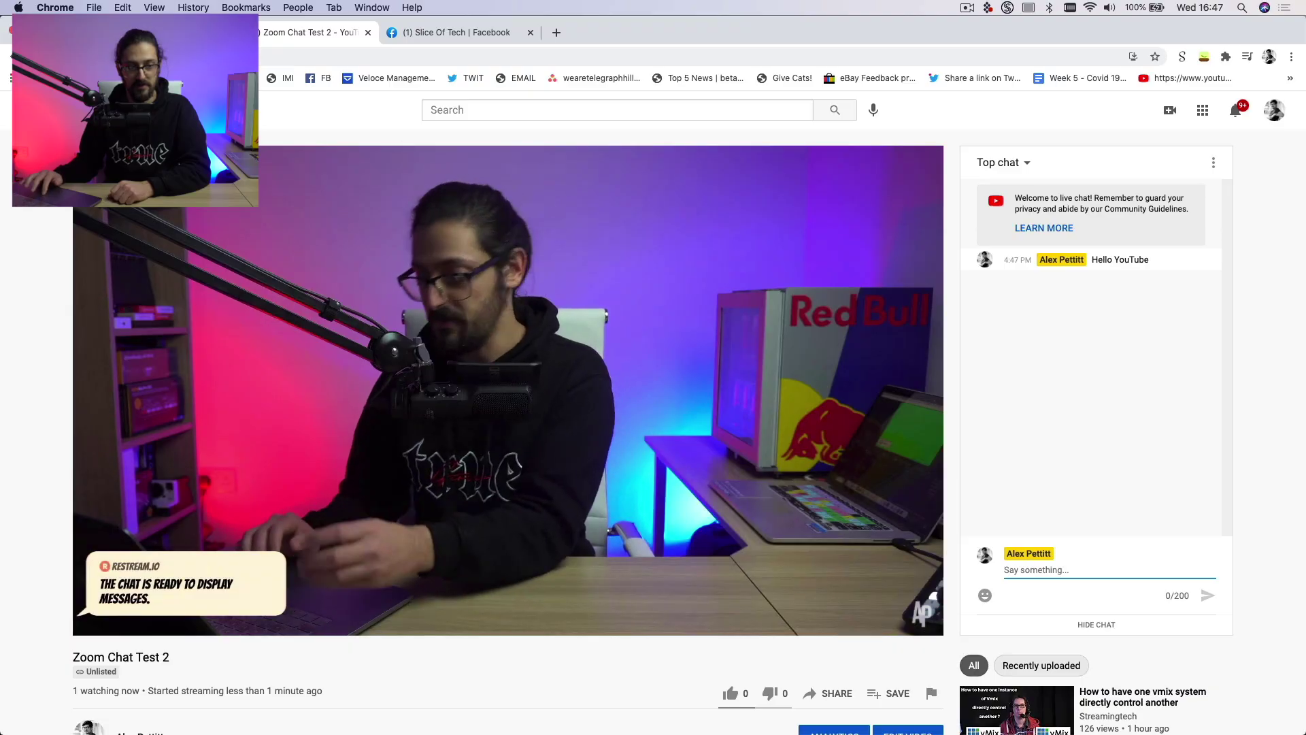
key(super+1)
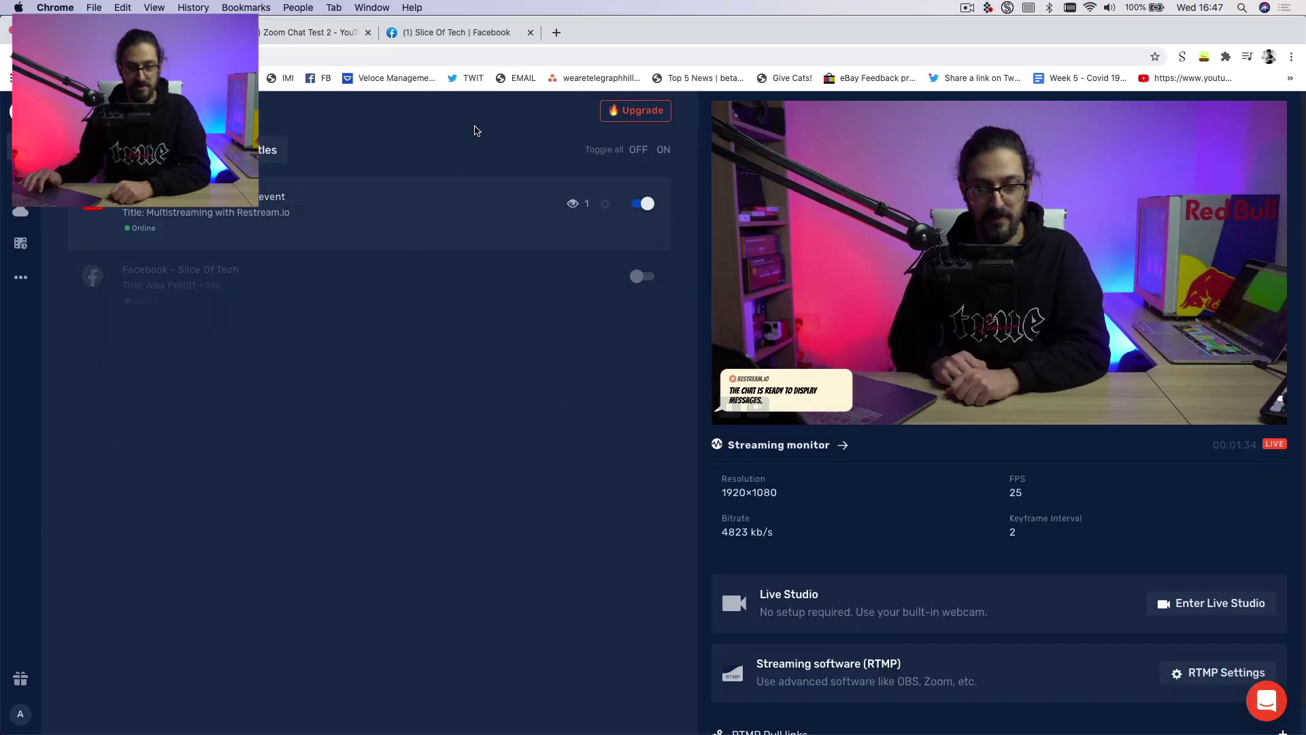
click(304, 34)
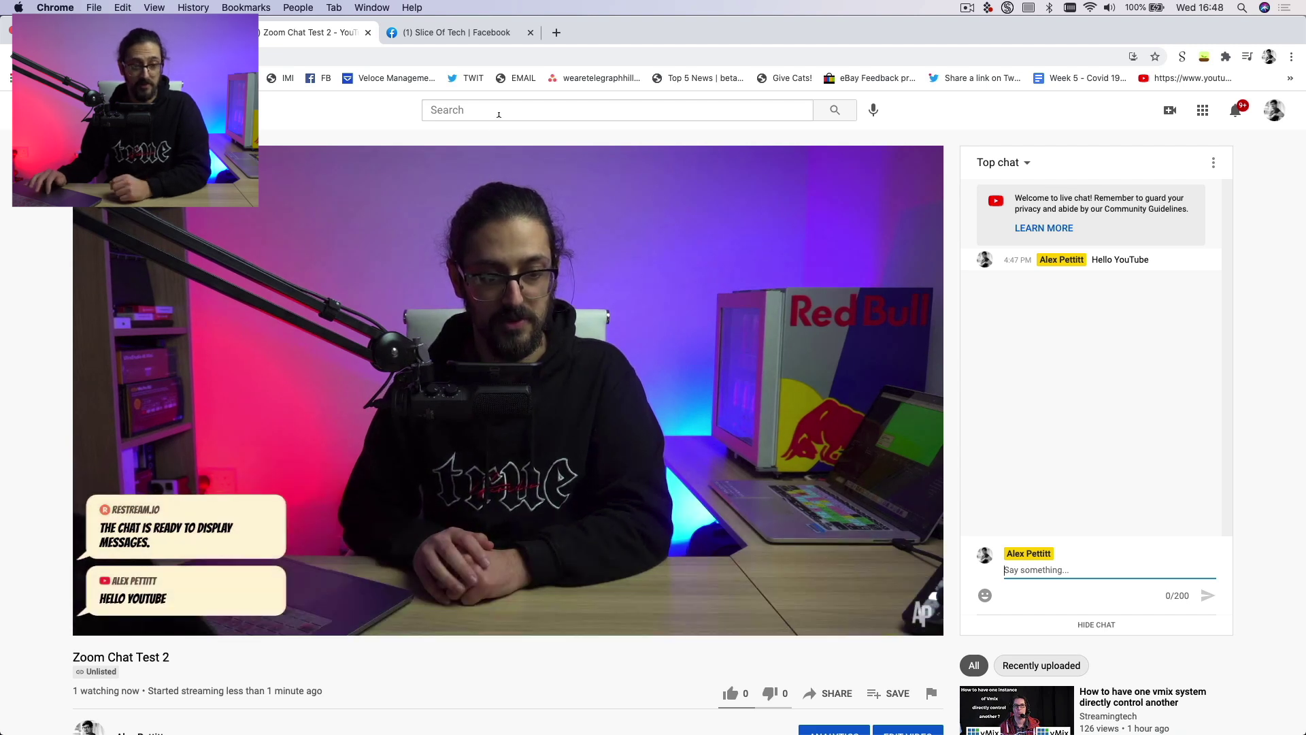
- Enable the Facebook - Slice Of Tech destination in Restream, and open its live video on Facebook with the sound muted
click(459, 34)
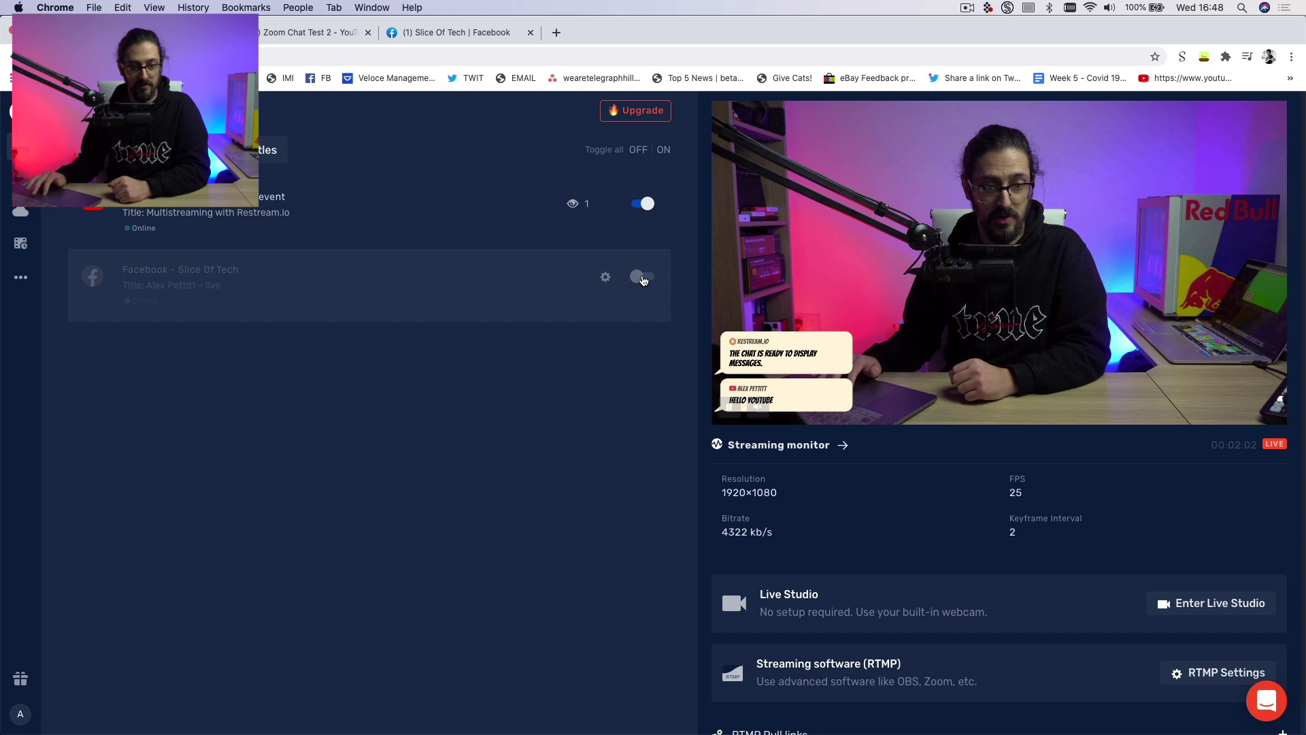
click(643, 278)
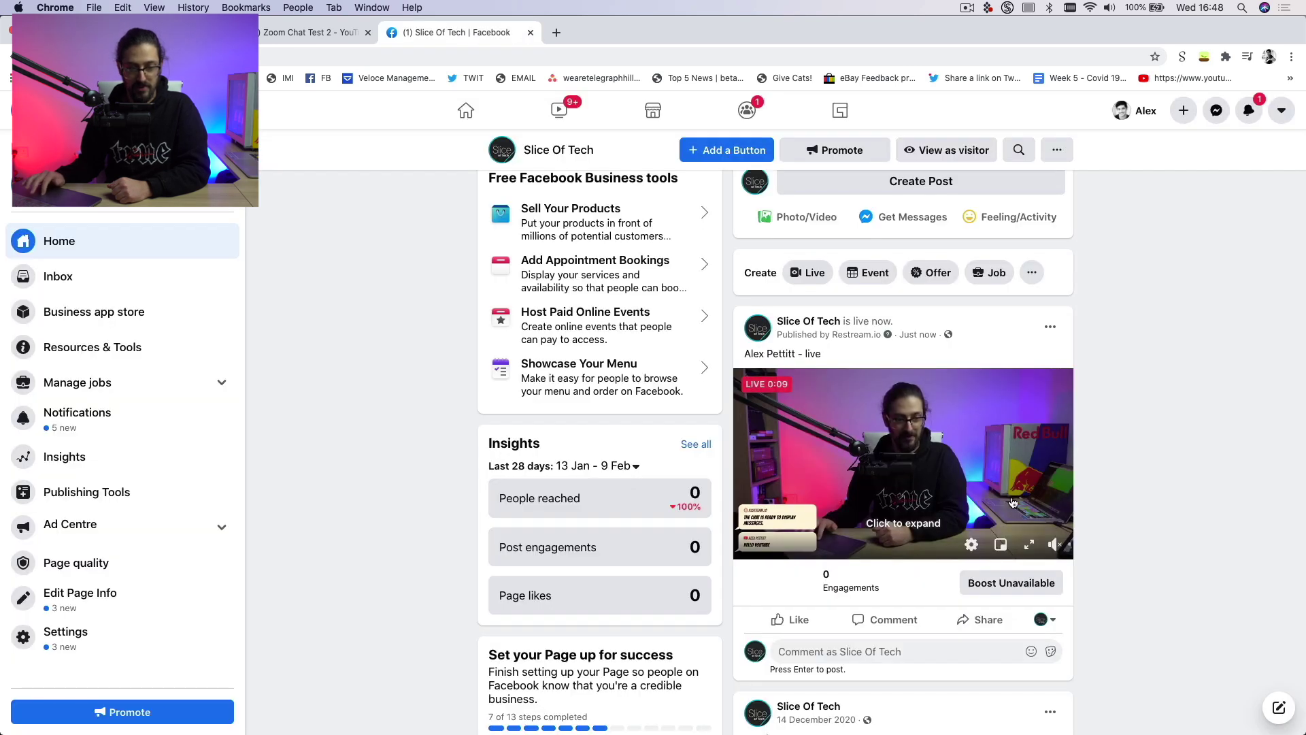
click(1012, 502)
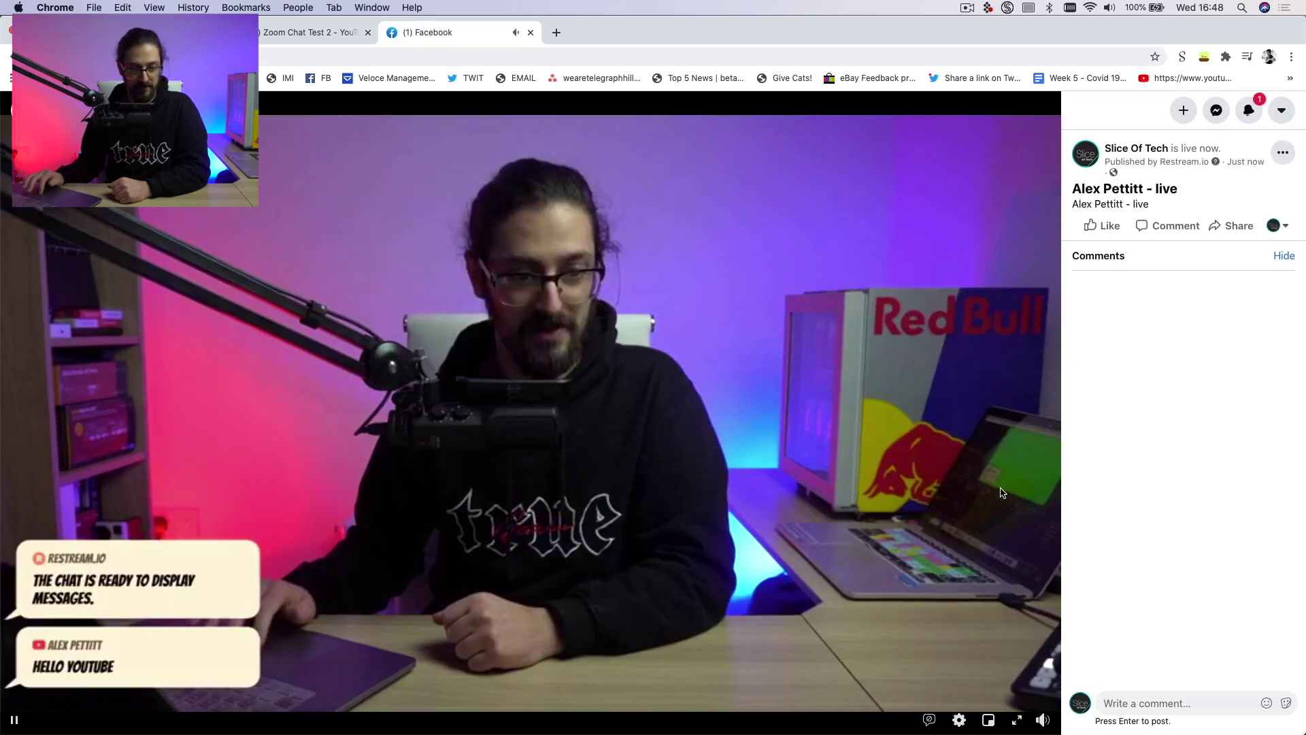
click(1043, 717)
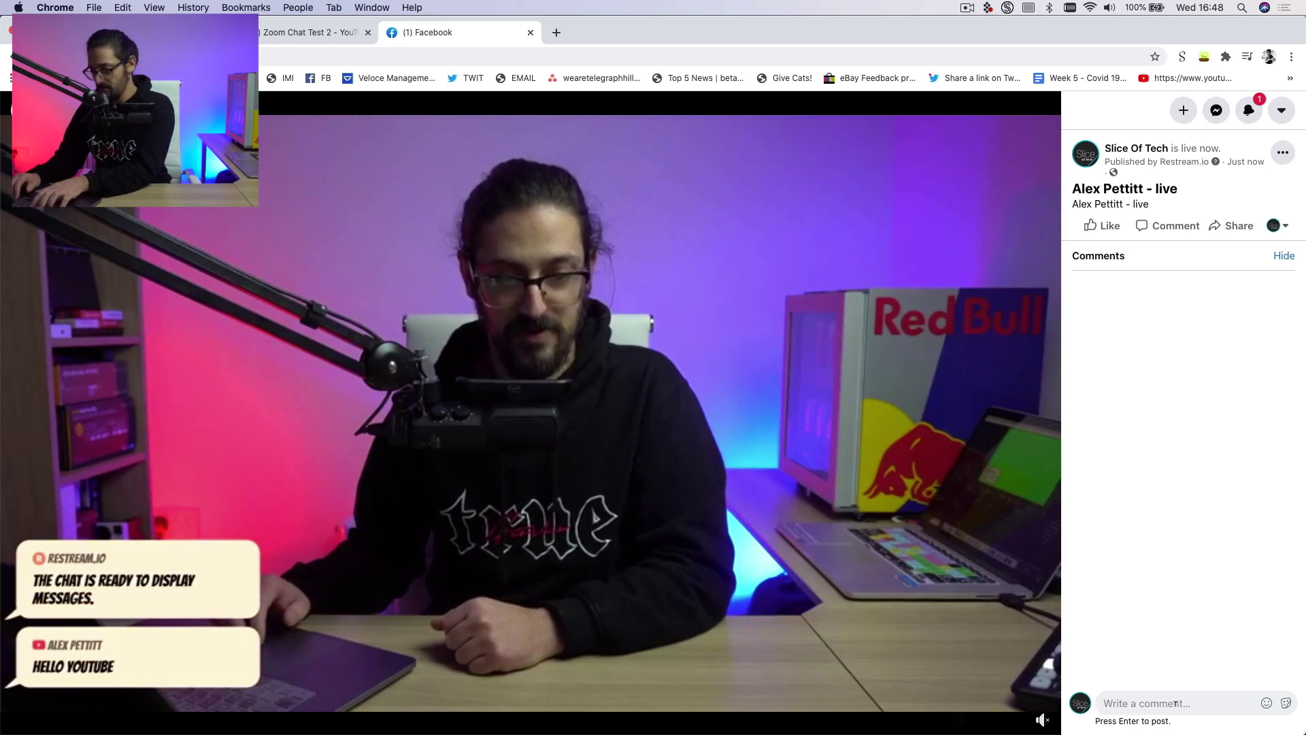
- Post the comment "Testing from Facebook" on the Facebook live video and check the chat overlay in the Restream dashboard preview
text(Facebook)
key(Return)
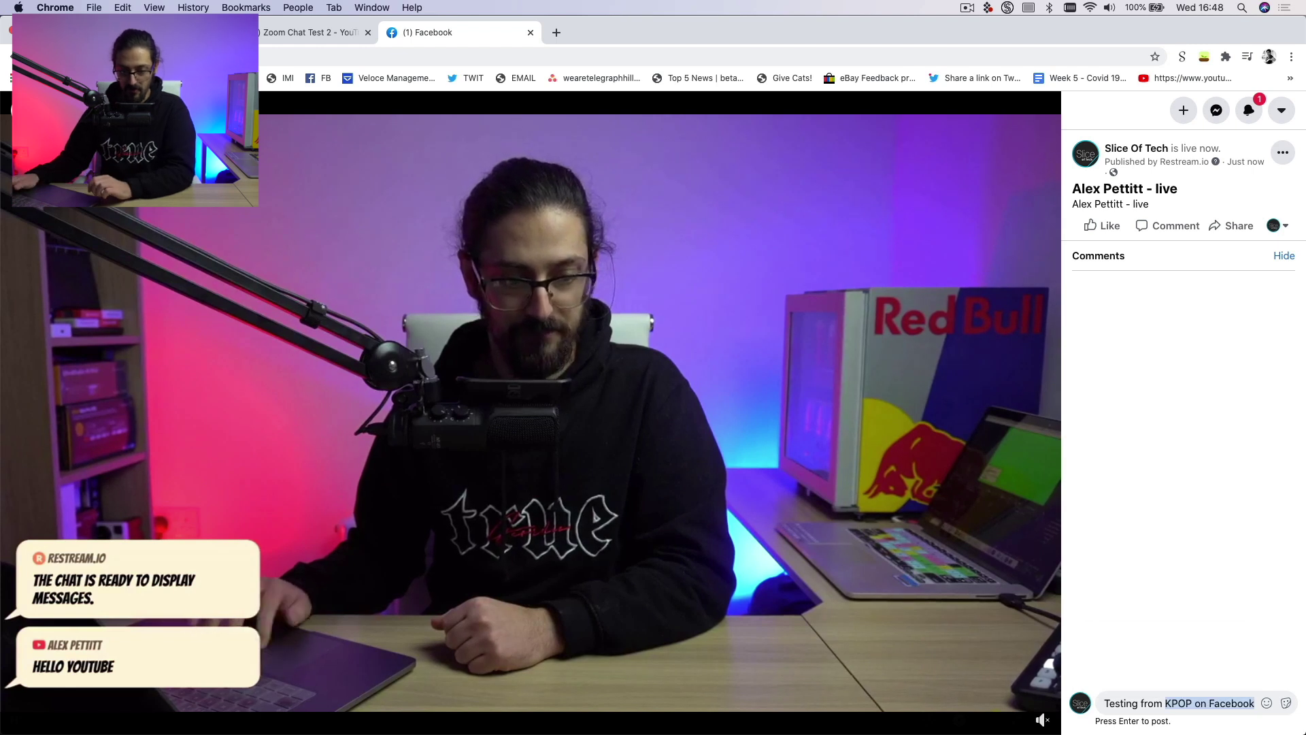
text(Face)
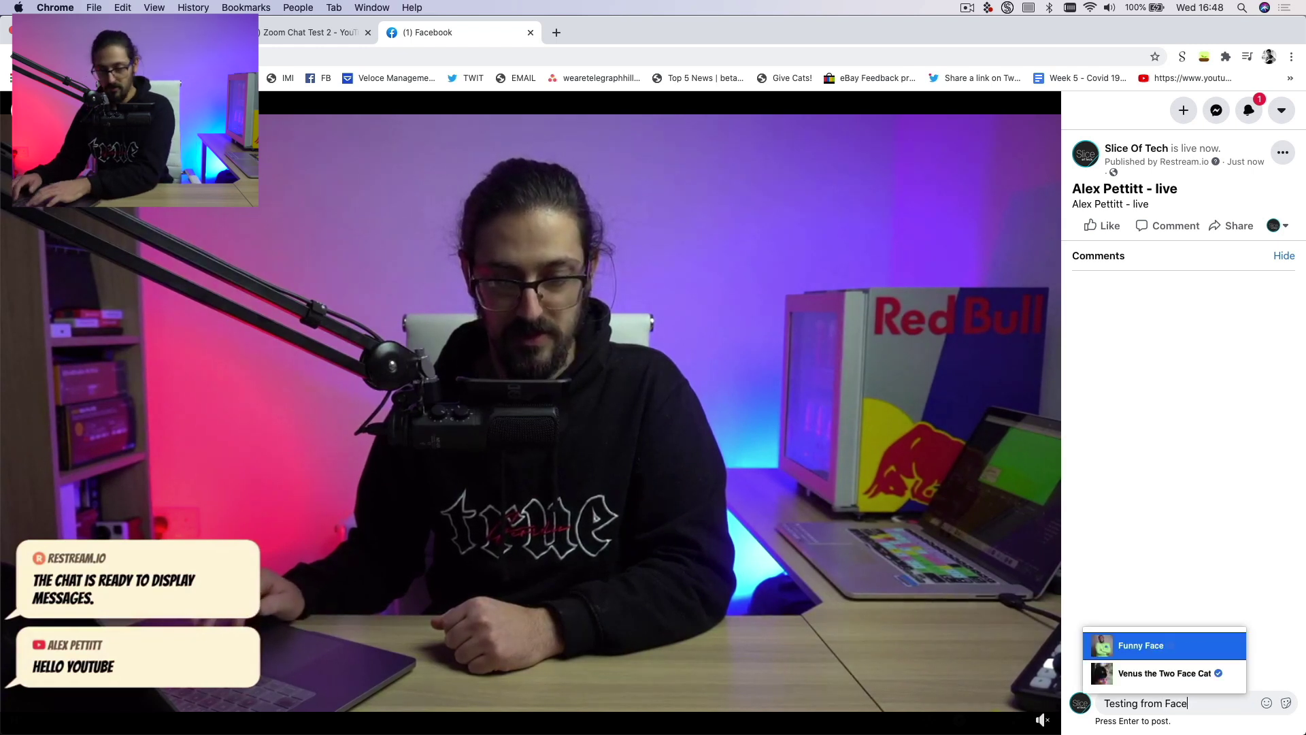
text(book)
key(Escape)
key(Return)
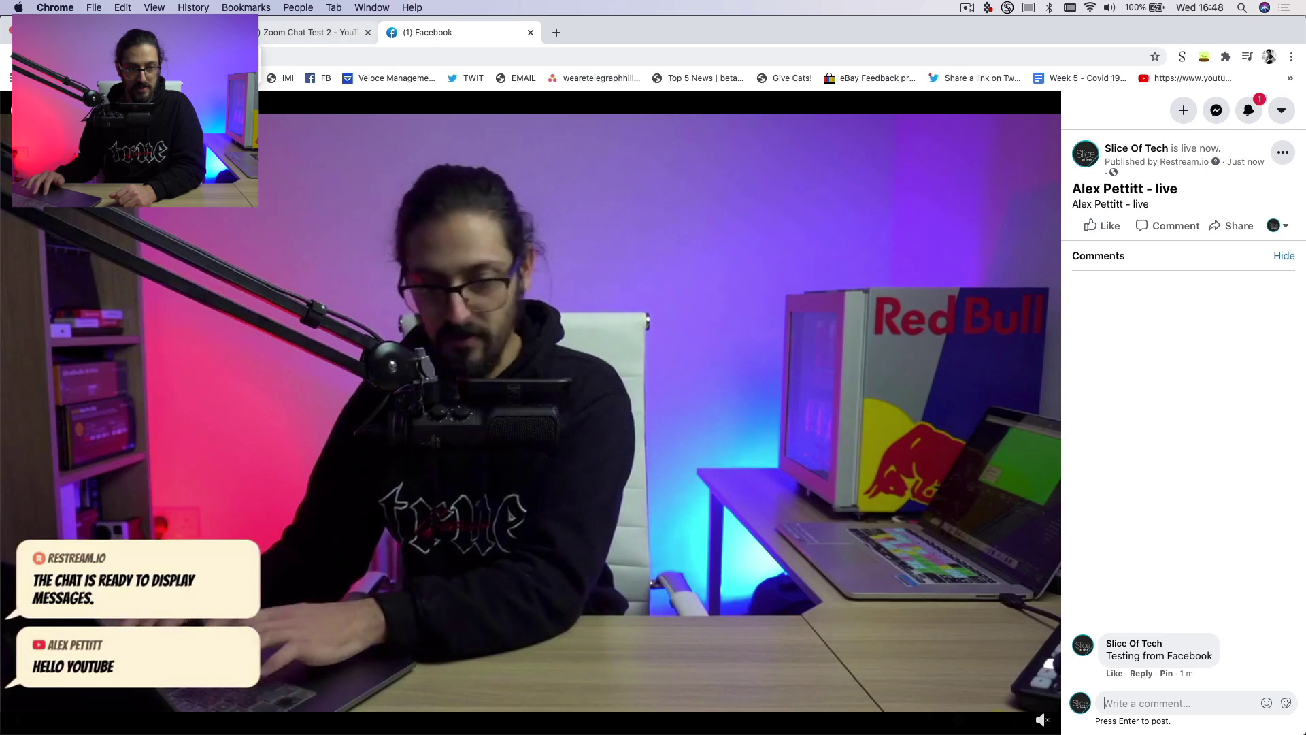
click(136, 32)
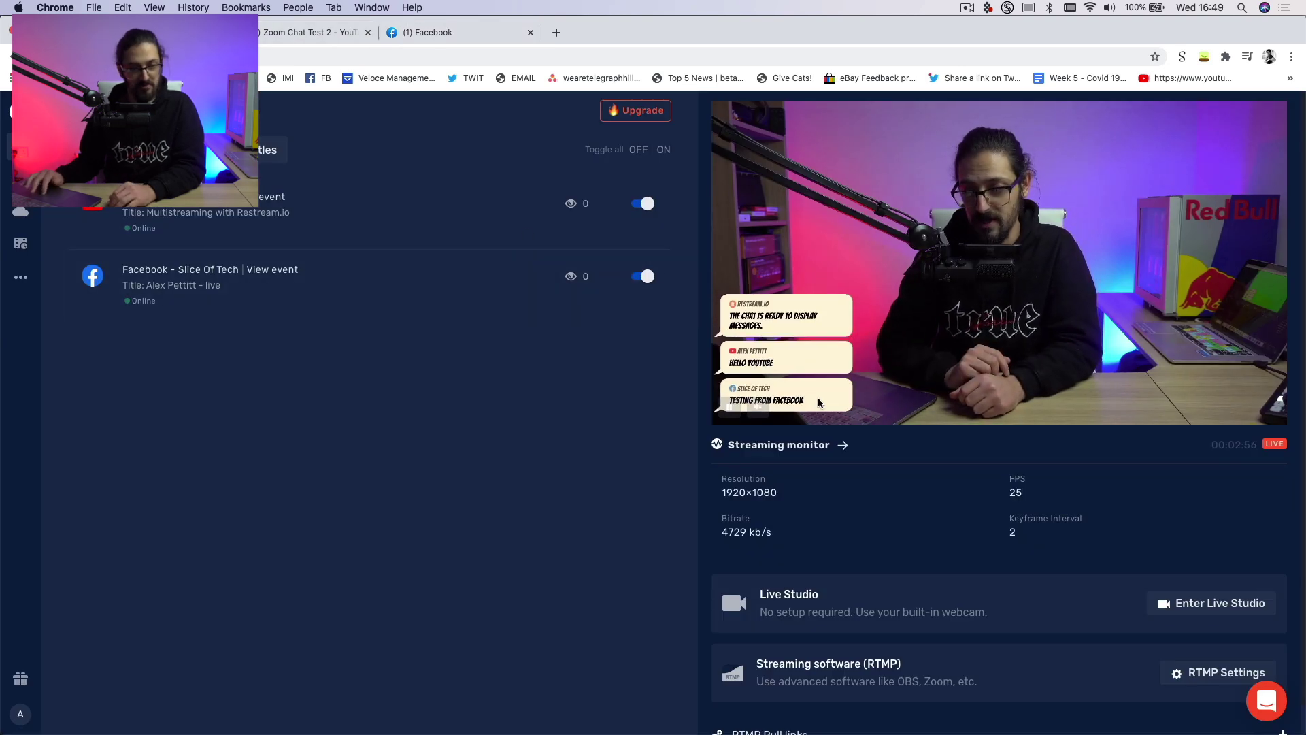
- Switch to the YouTube stream and send "Comment 2", "Comment 3" and "Comment 4" as separate live chat messages
click(309, 32)
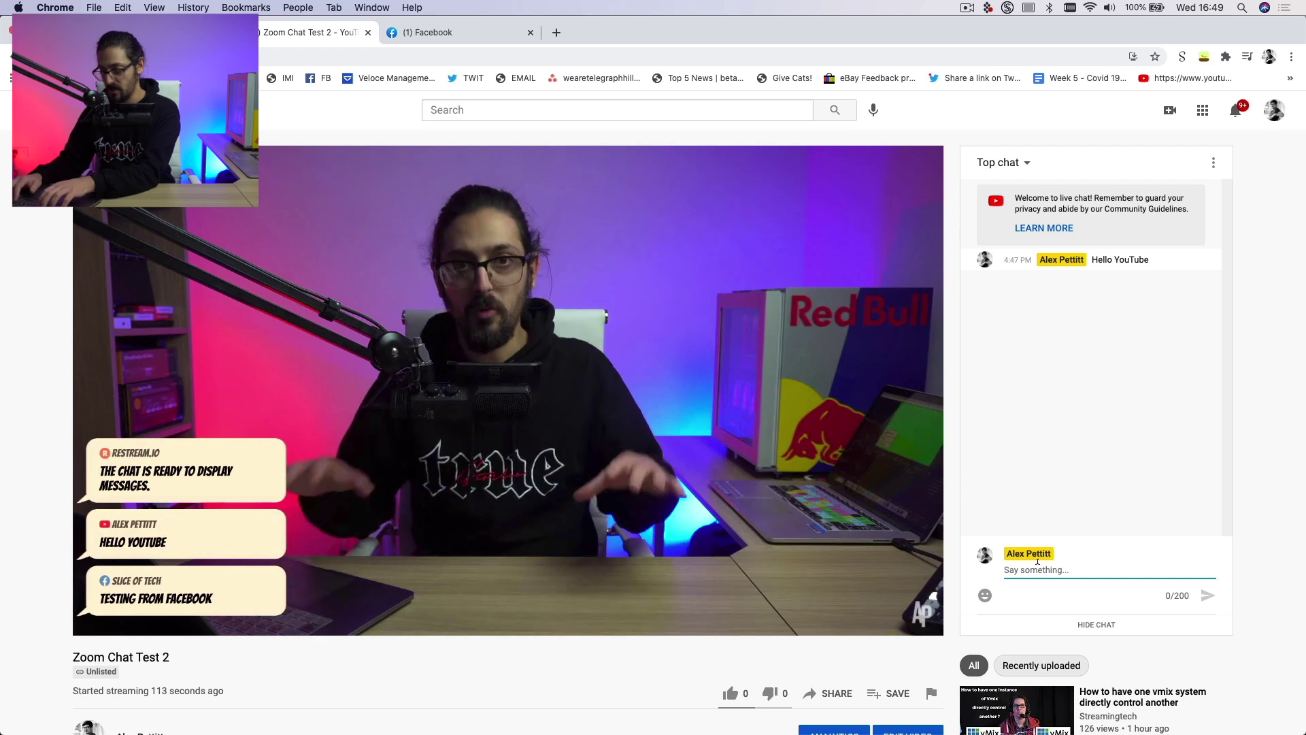
text(2)
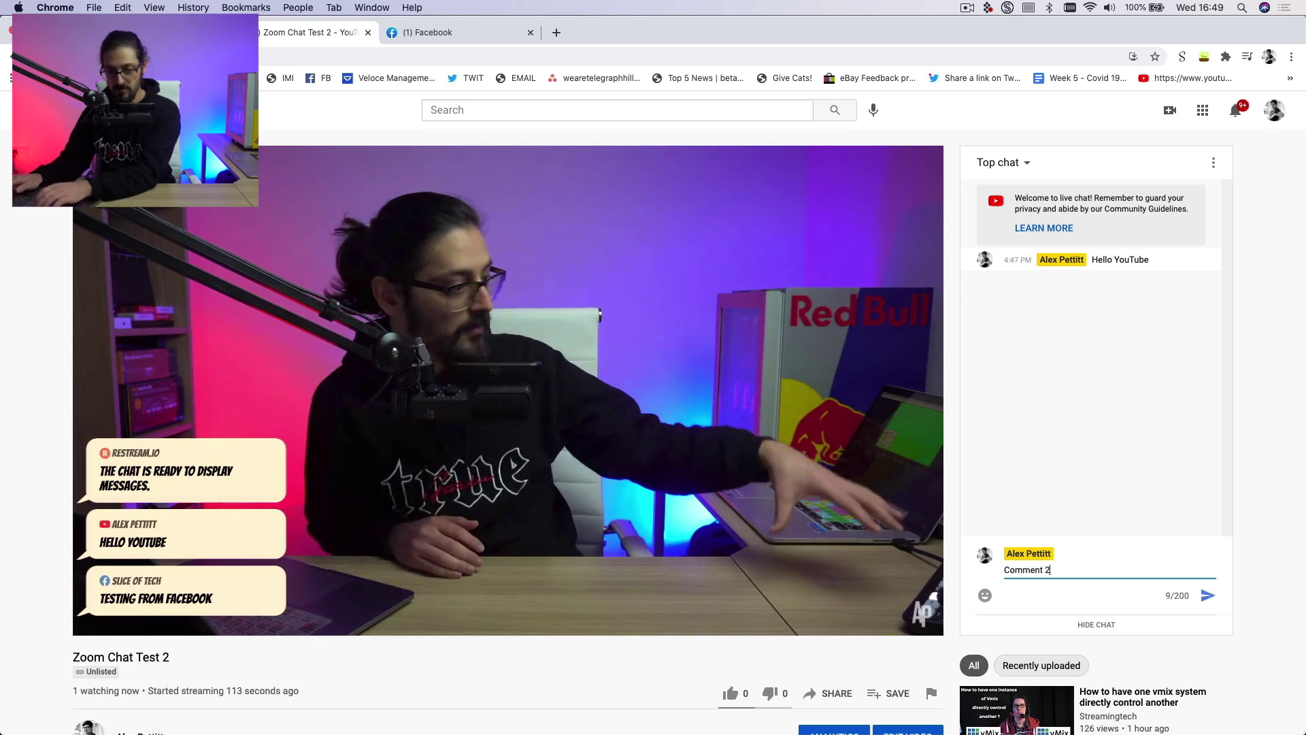
key(Return)
text(Comment 3)
key(Return)
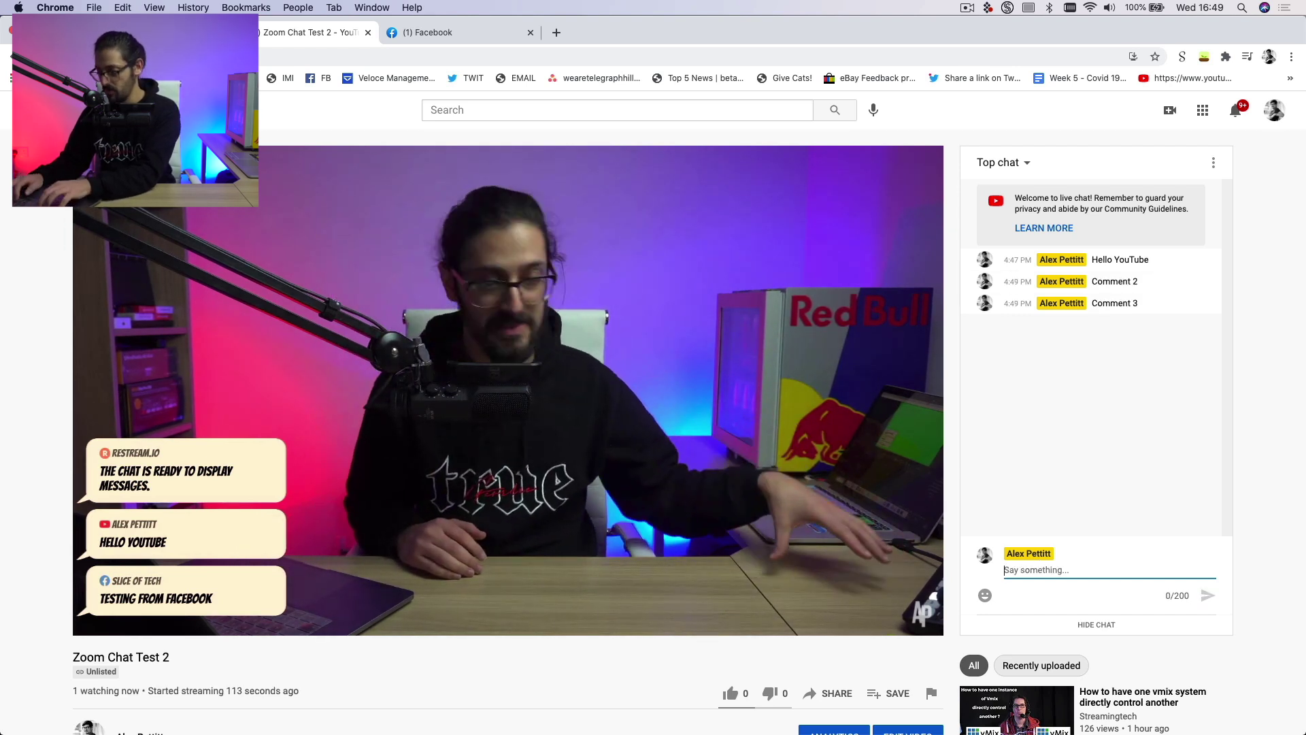
text(Comment 4)
key(Return)
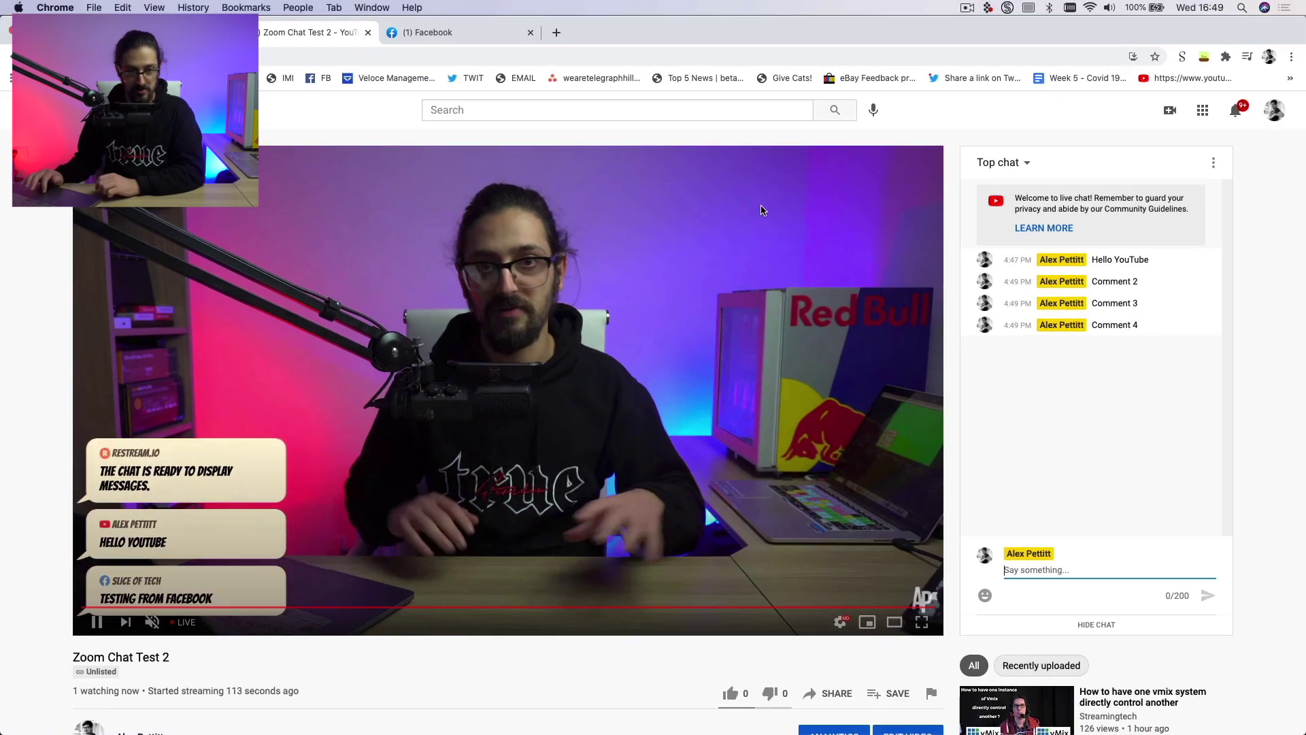
- Post "Comment 5", "Comment 6" and "Comment 7" as separate comments on the Facebook live video, and return to the YouTube stream
click(454, 34)
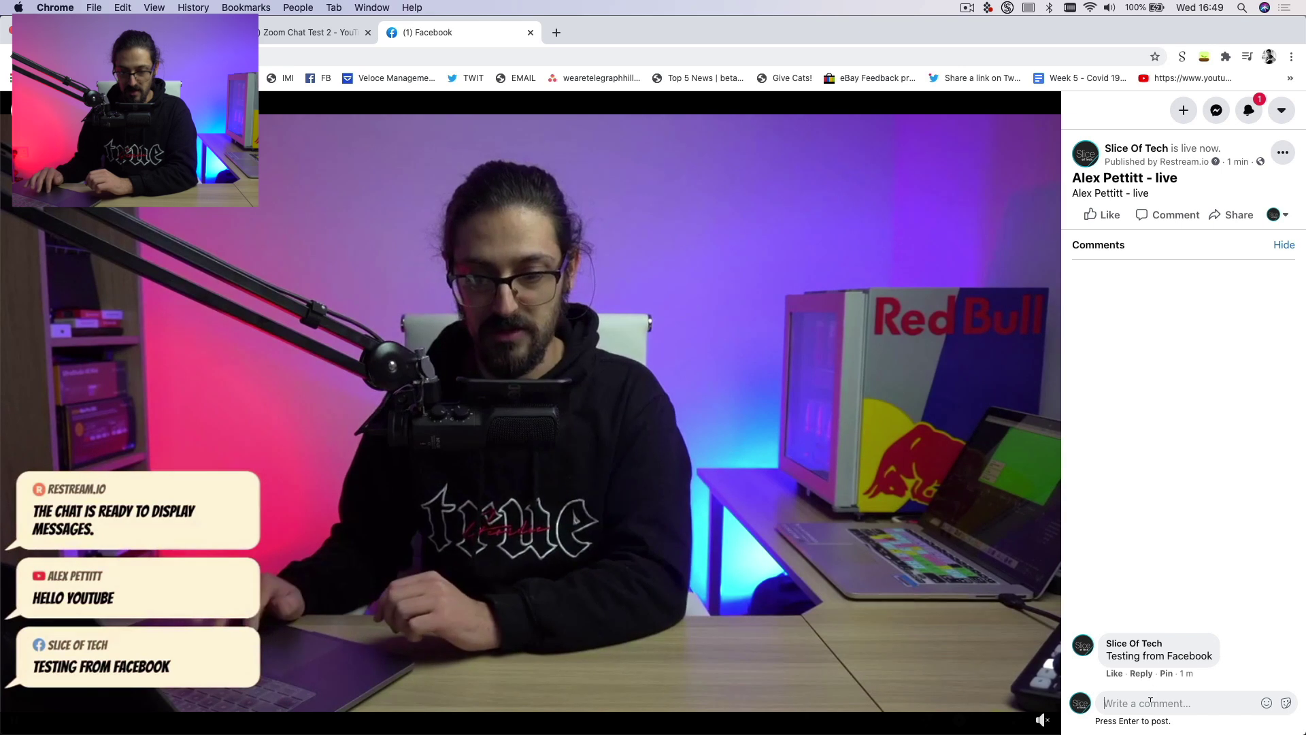
text(Comment 5)
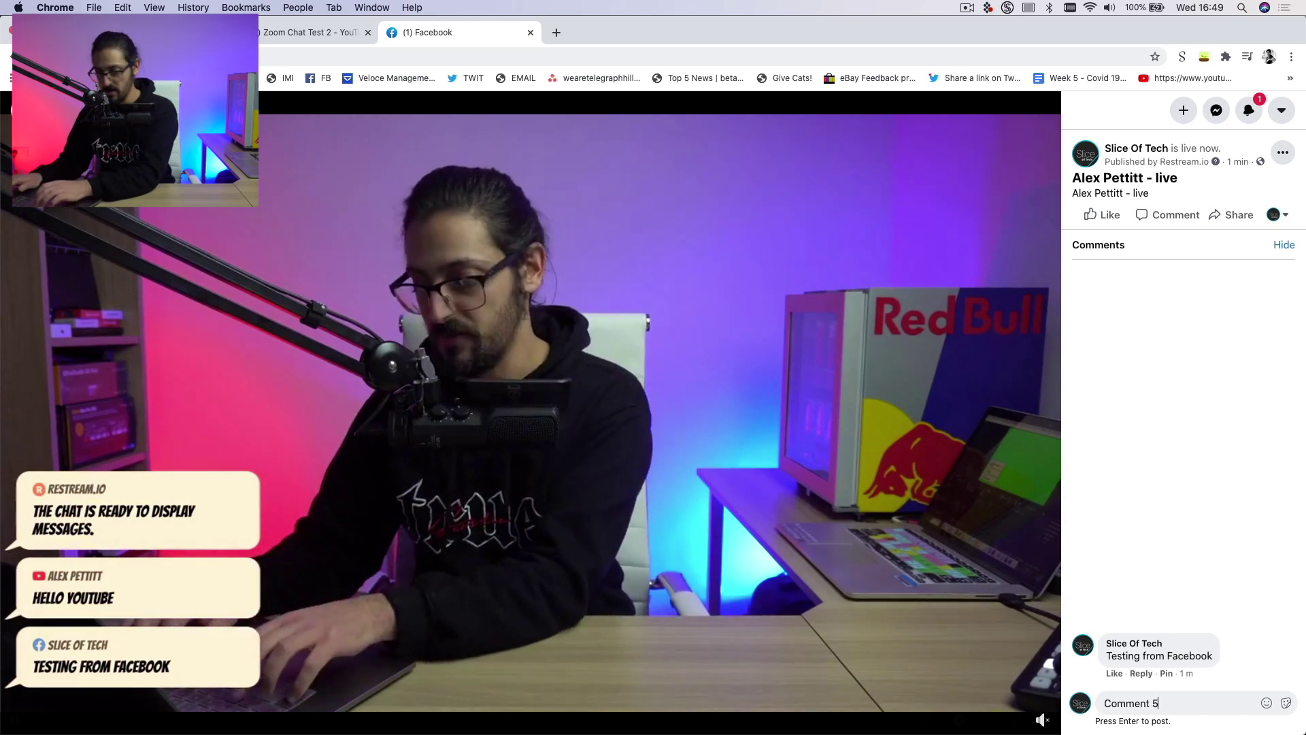
key(Return)
text(Comment 6)
key(Return)
text(Commnt)
key(BackSpace)
key(BackSpace)
text(en)
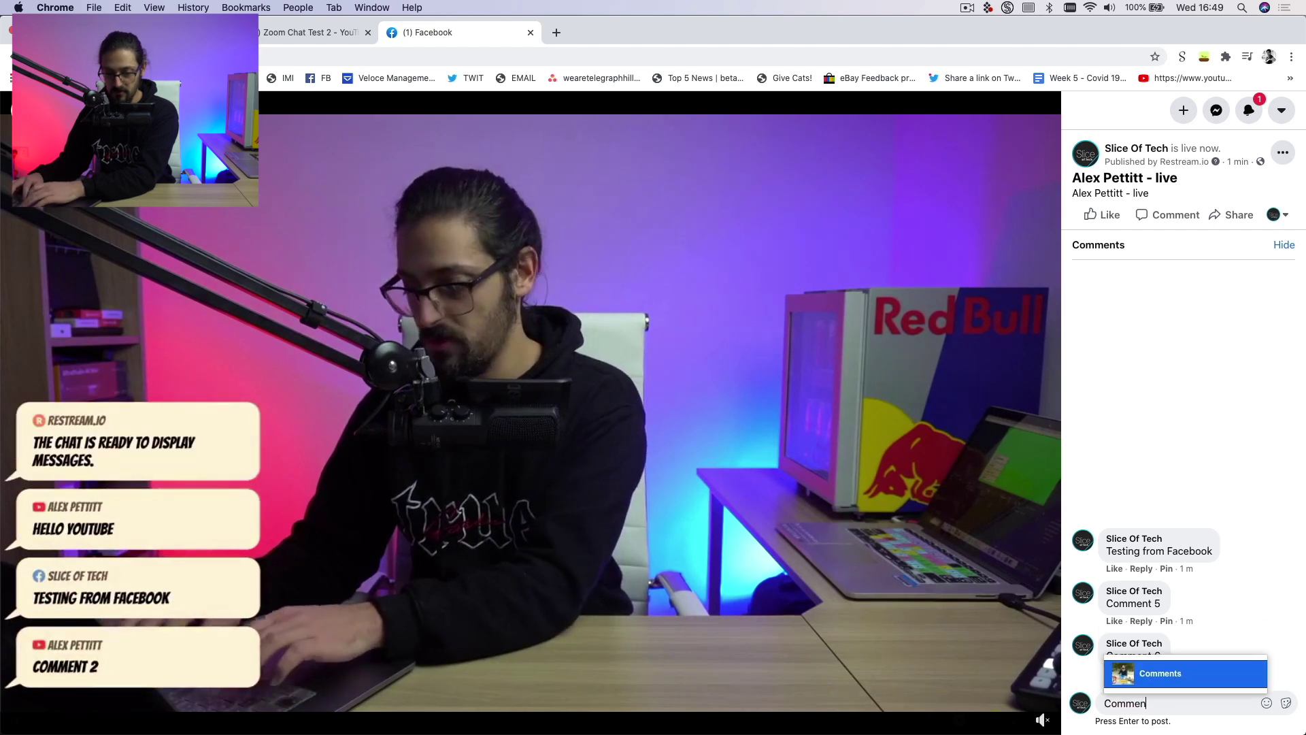
text(t 7)
key(Return)
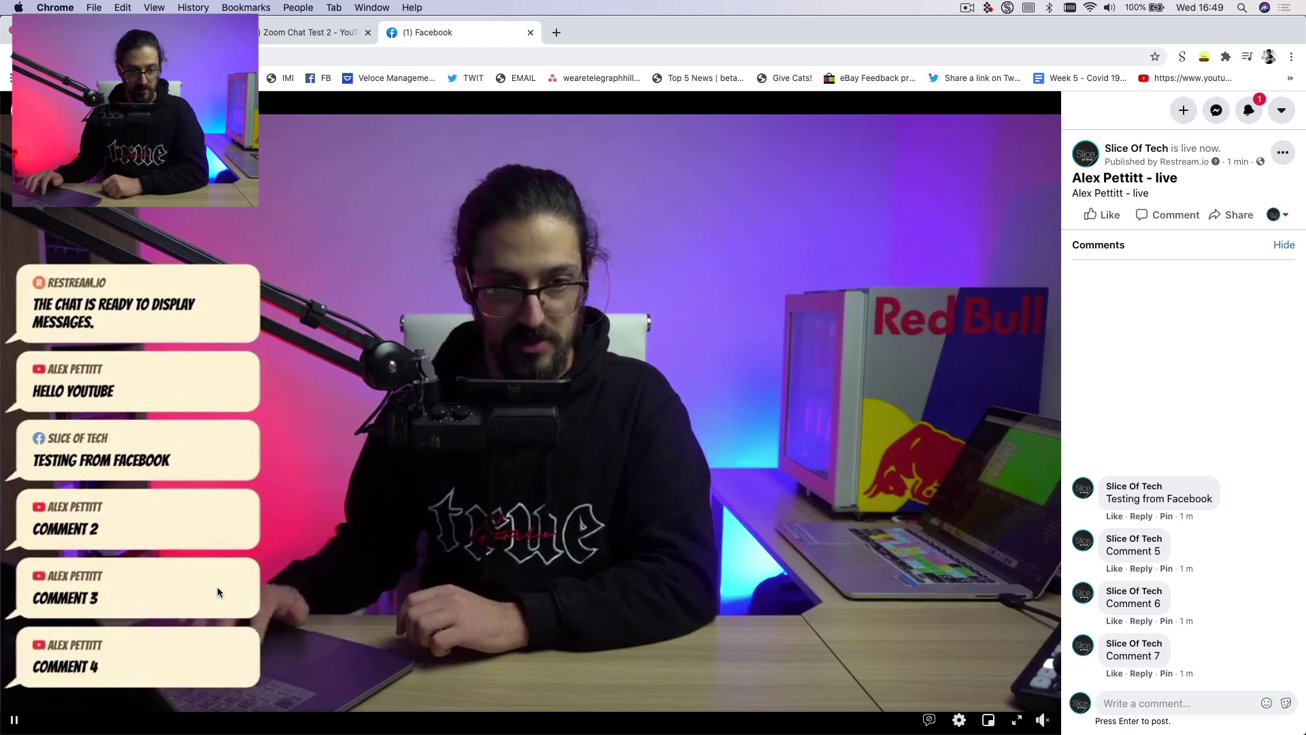
click(312, 32)
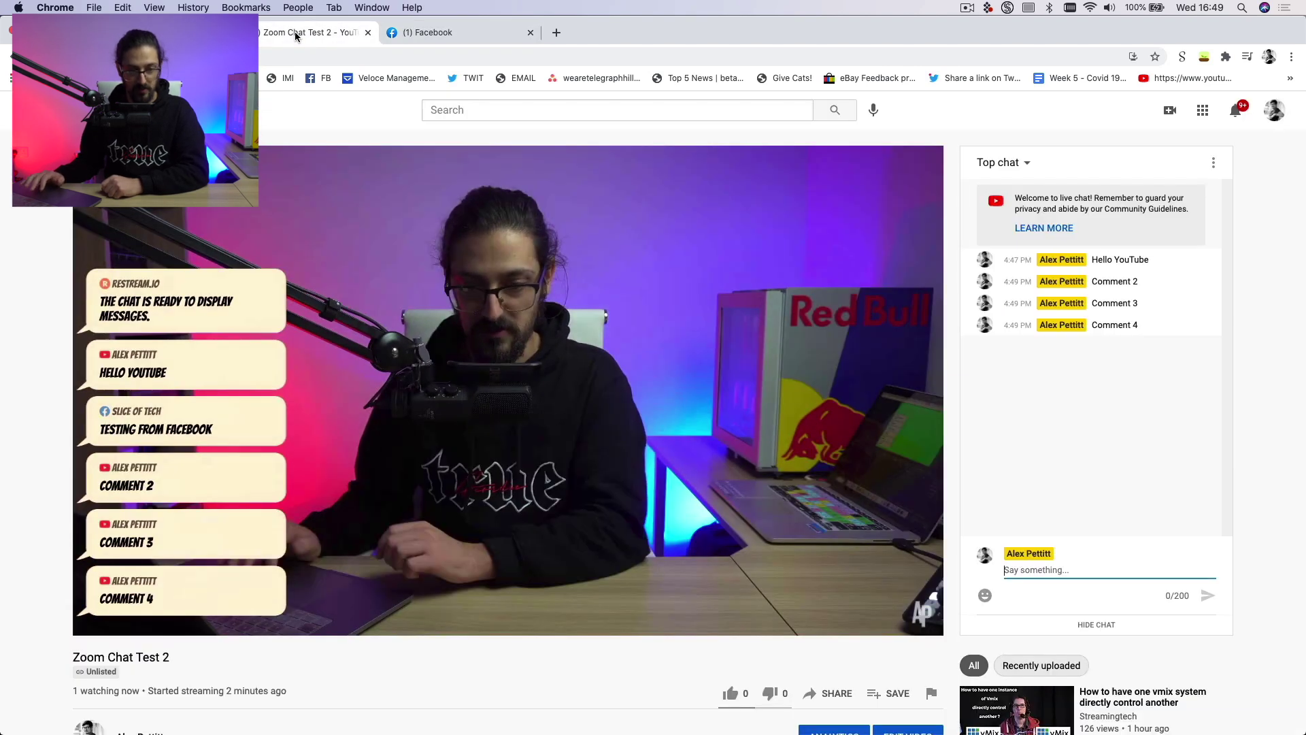